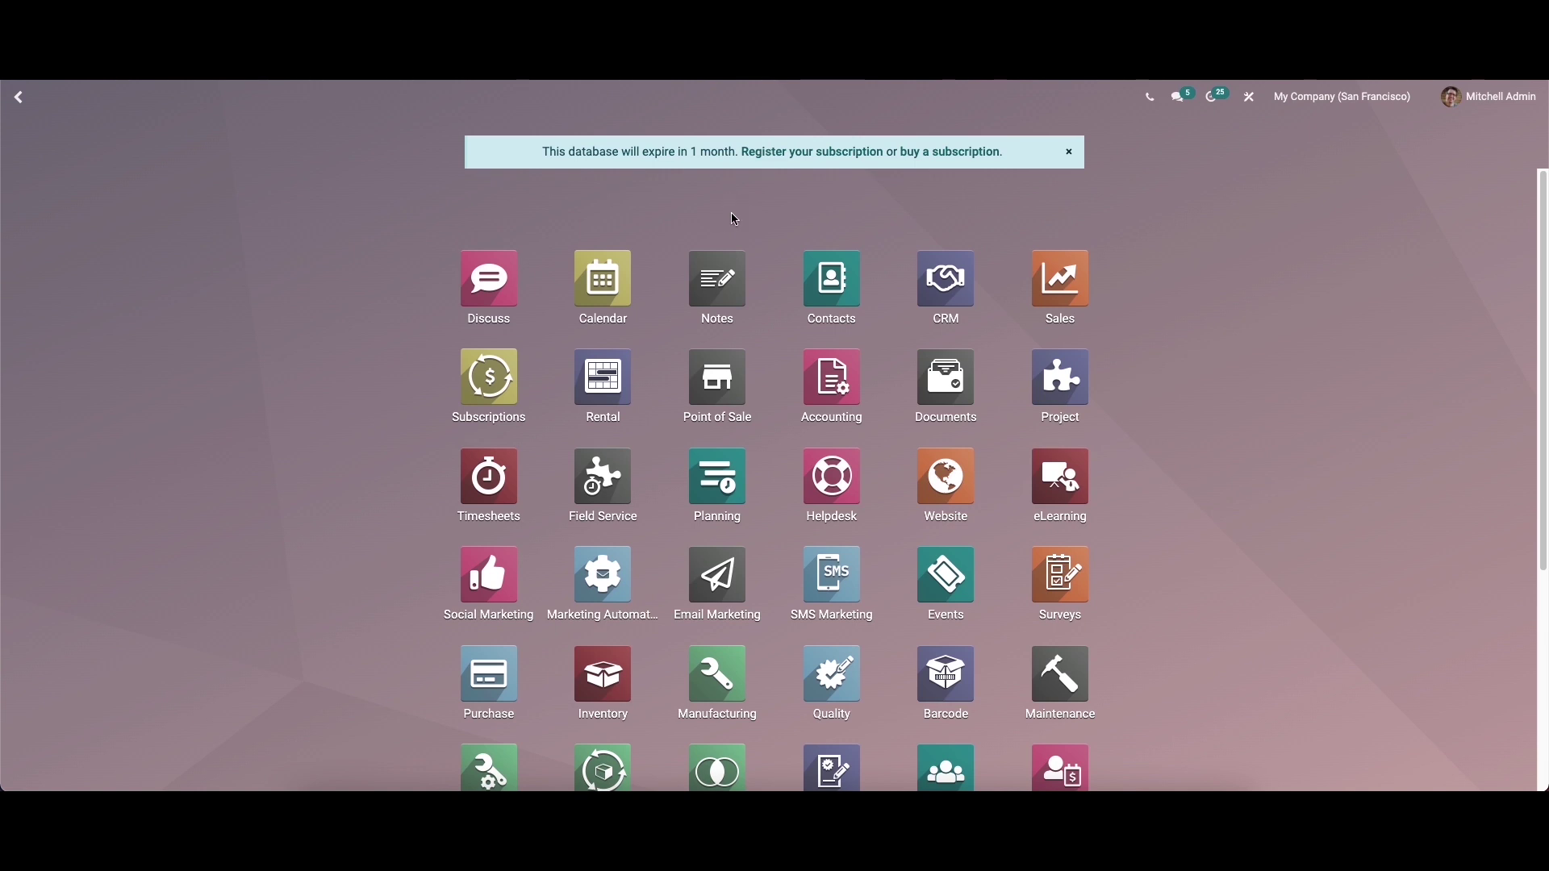
- Search the app launcher for "sig" and open the Sign app
text(sig)
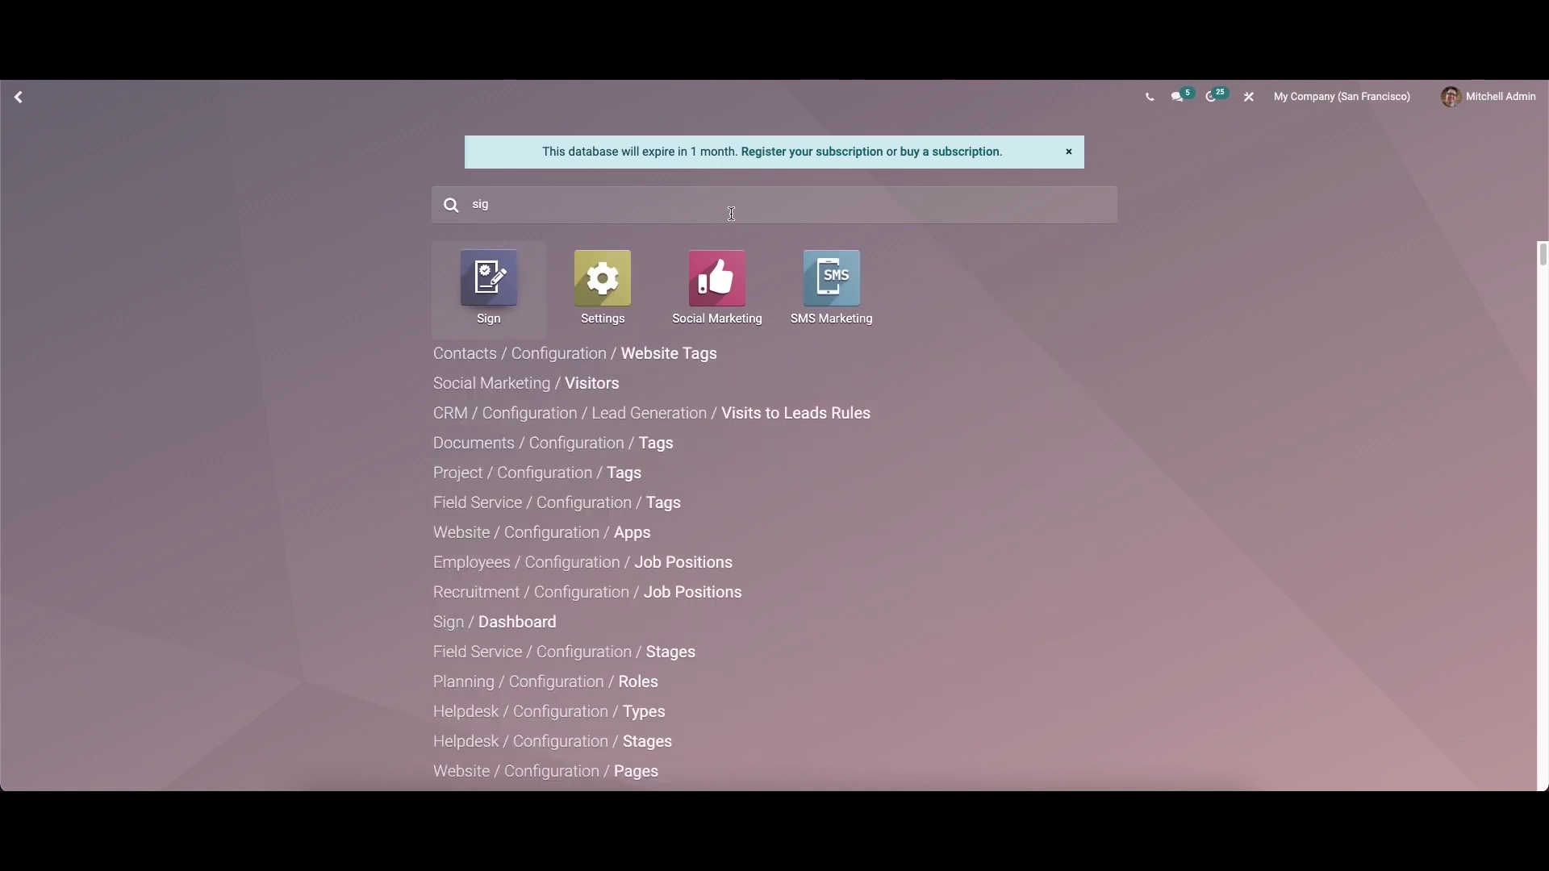
click(461, 303)
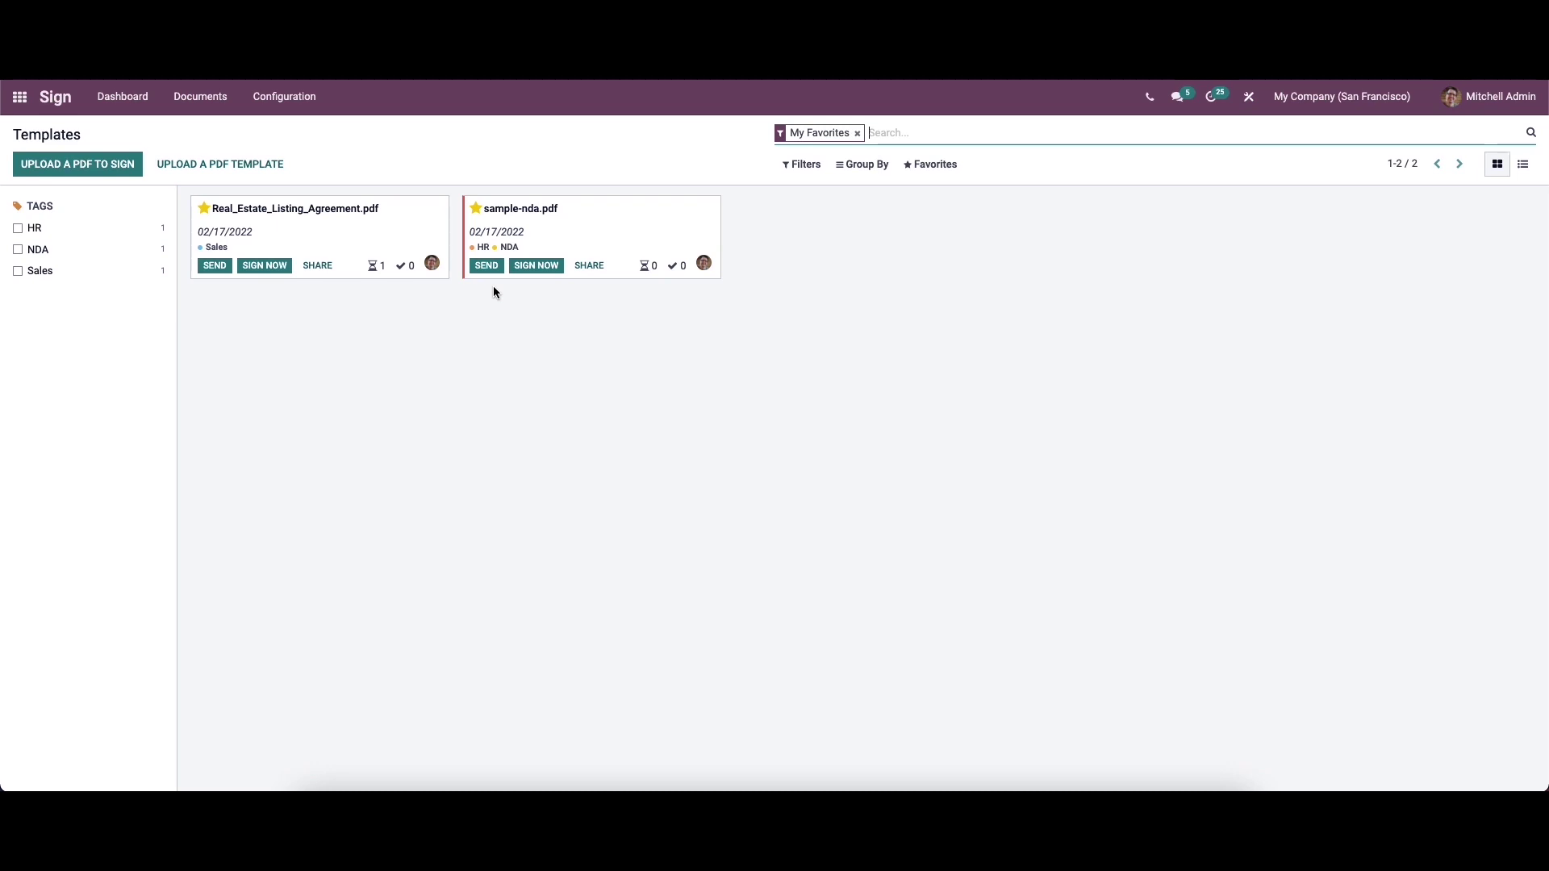
mouse_move(440, 283)
- Show the document templates as a list, and return to the kanban view
click(1522, 164)
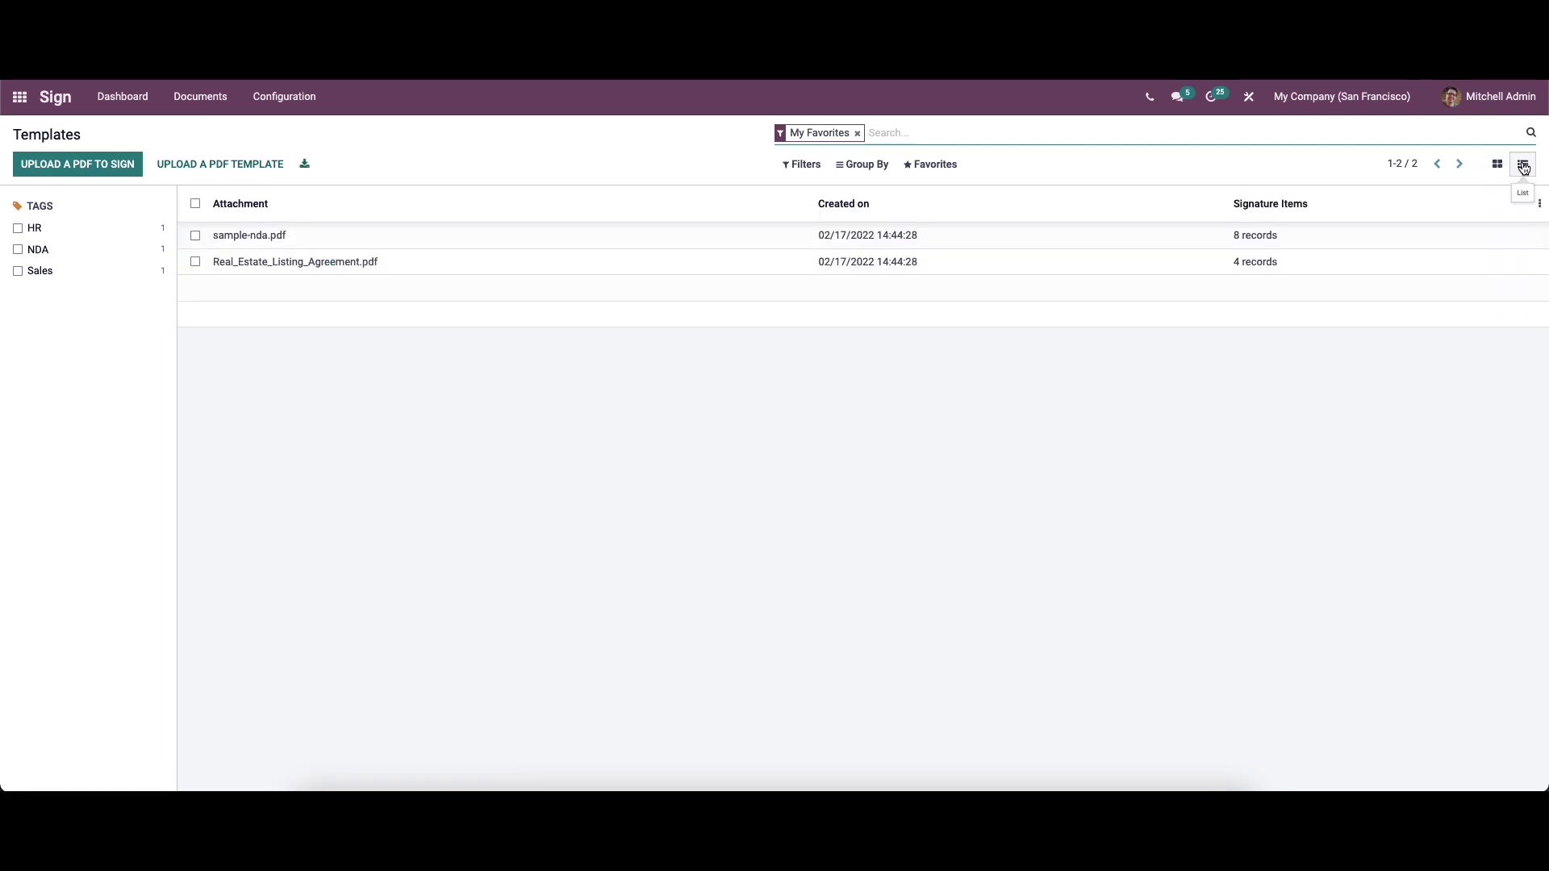
click(1496, 163)
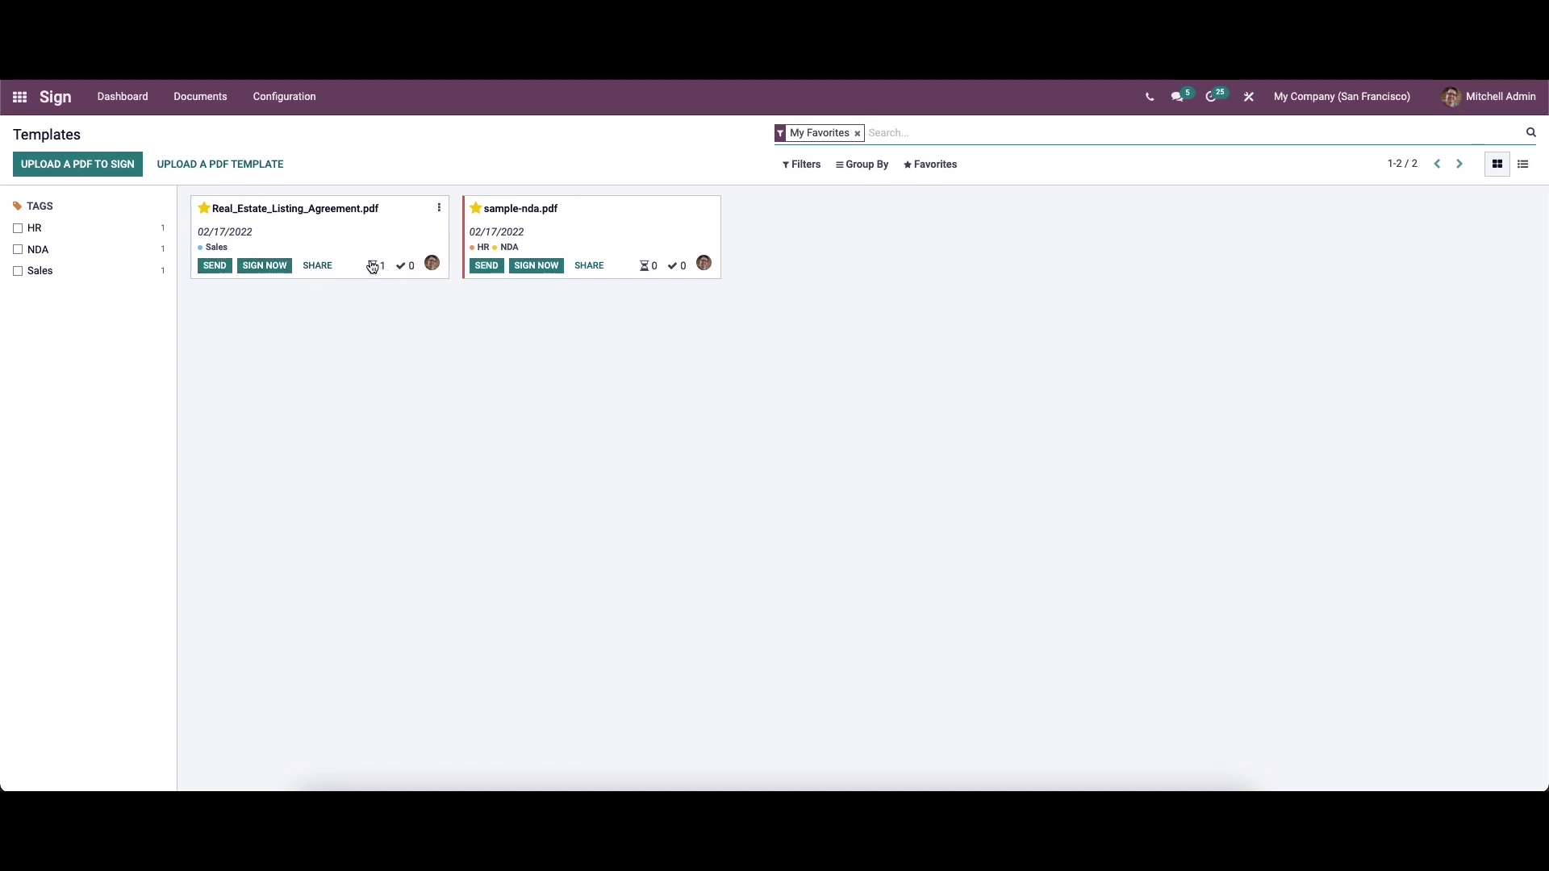
- Open the chat with the user responsible for the Real_Estate_Listing_Agreement.pdf template, and close it
mouse_move(371, 267)
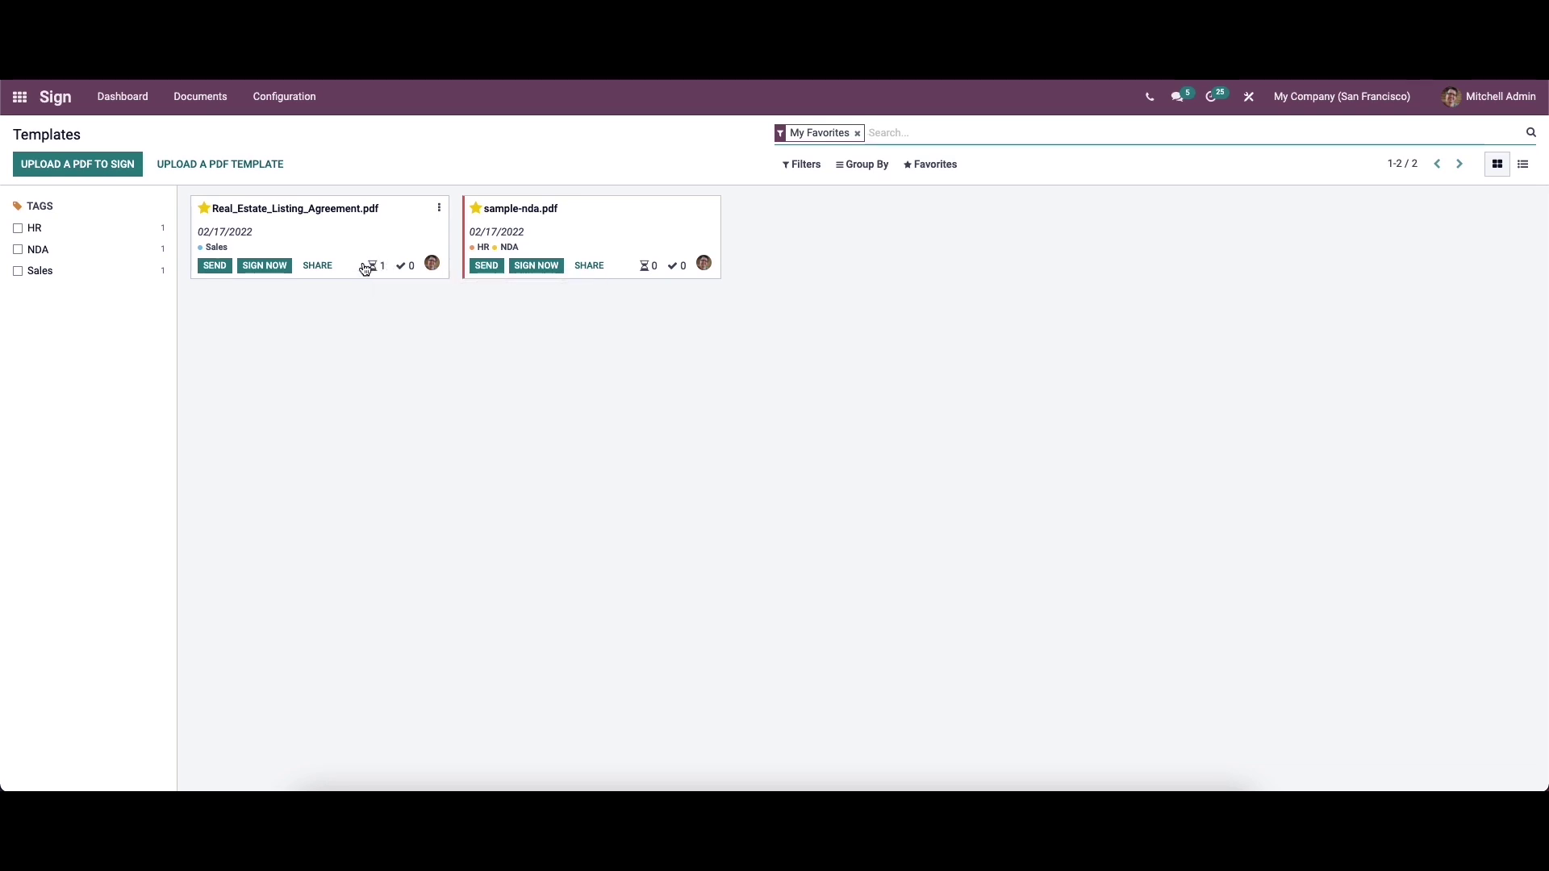
click(432, 264)
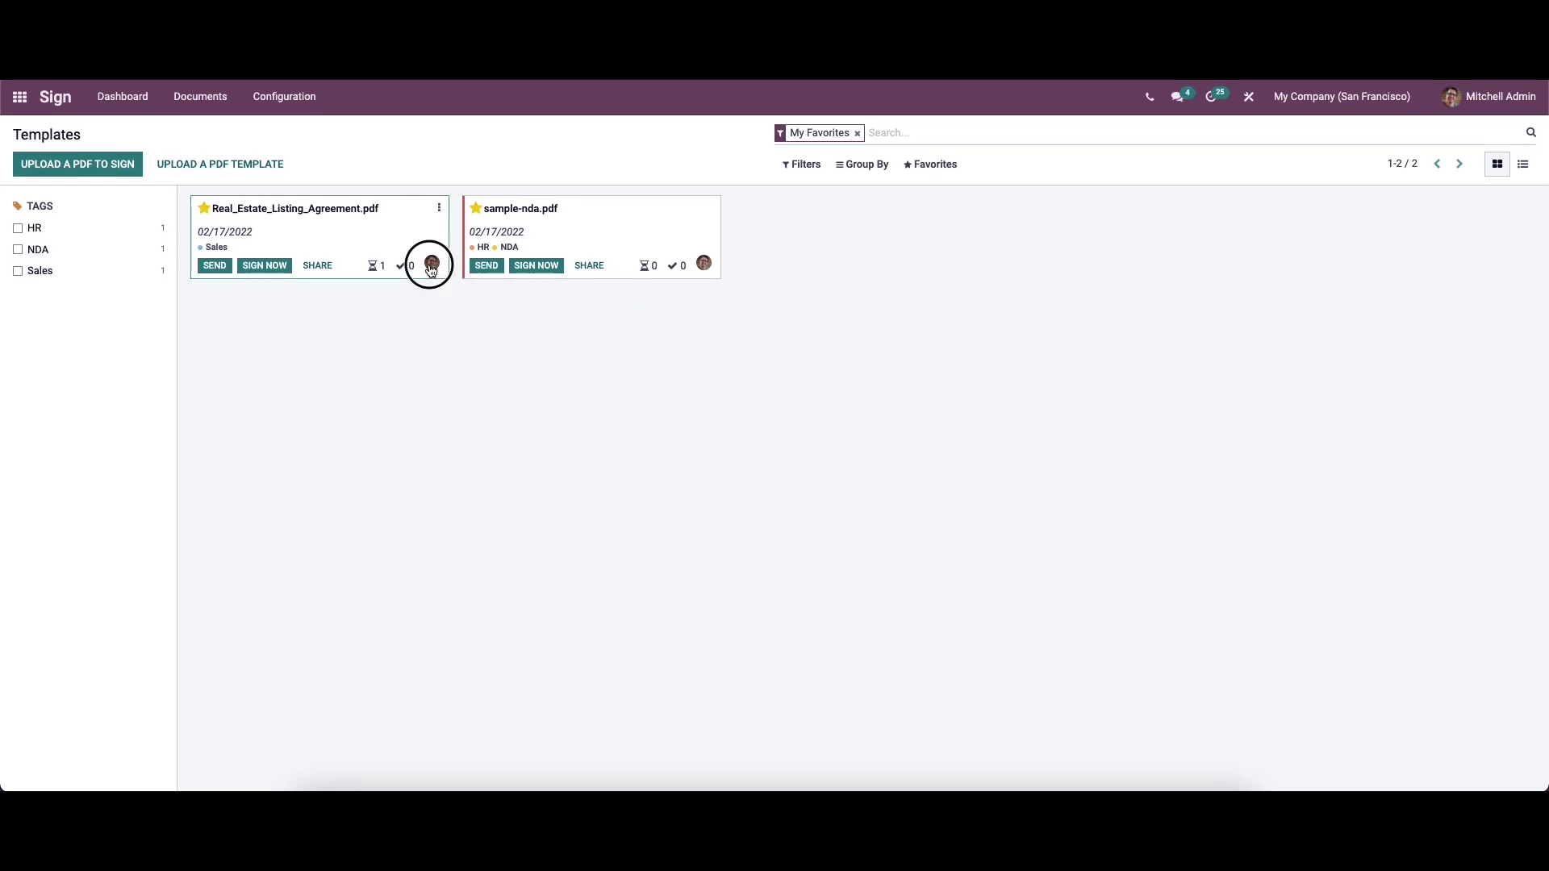
click(1527, 484)
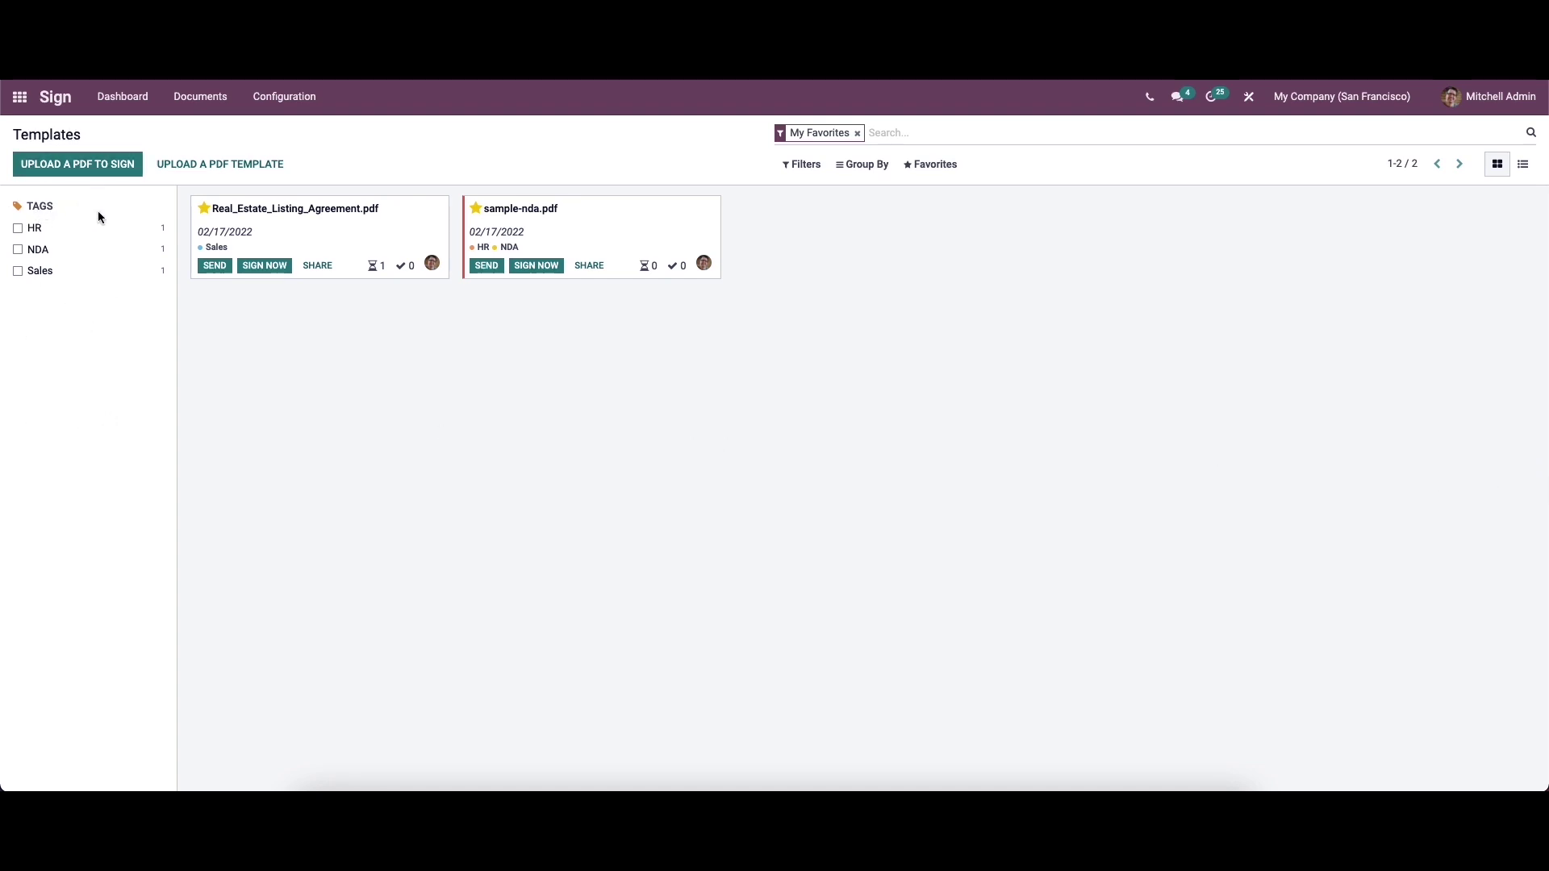
- Filter the templates by the HR and NDA tags in turn, and clear the tag filters
click(17, 229)
click(19, 251)
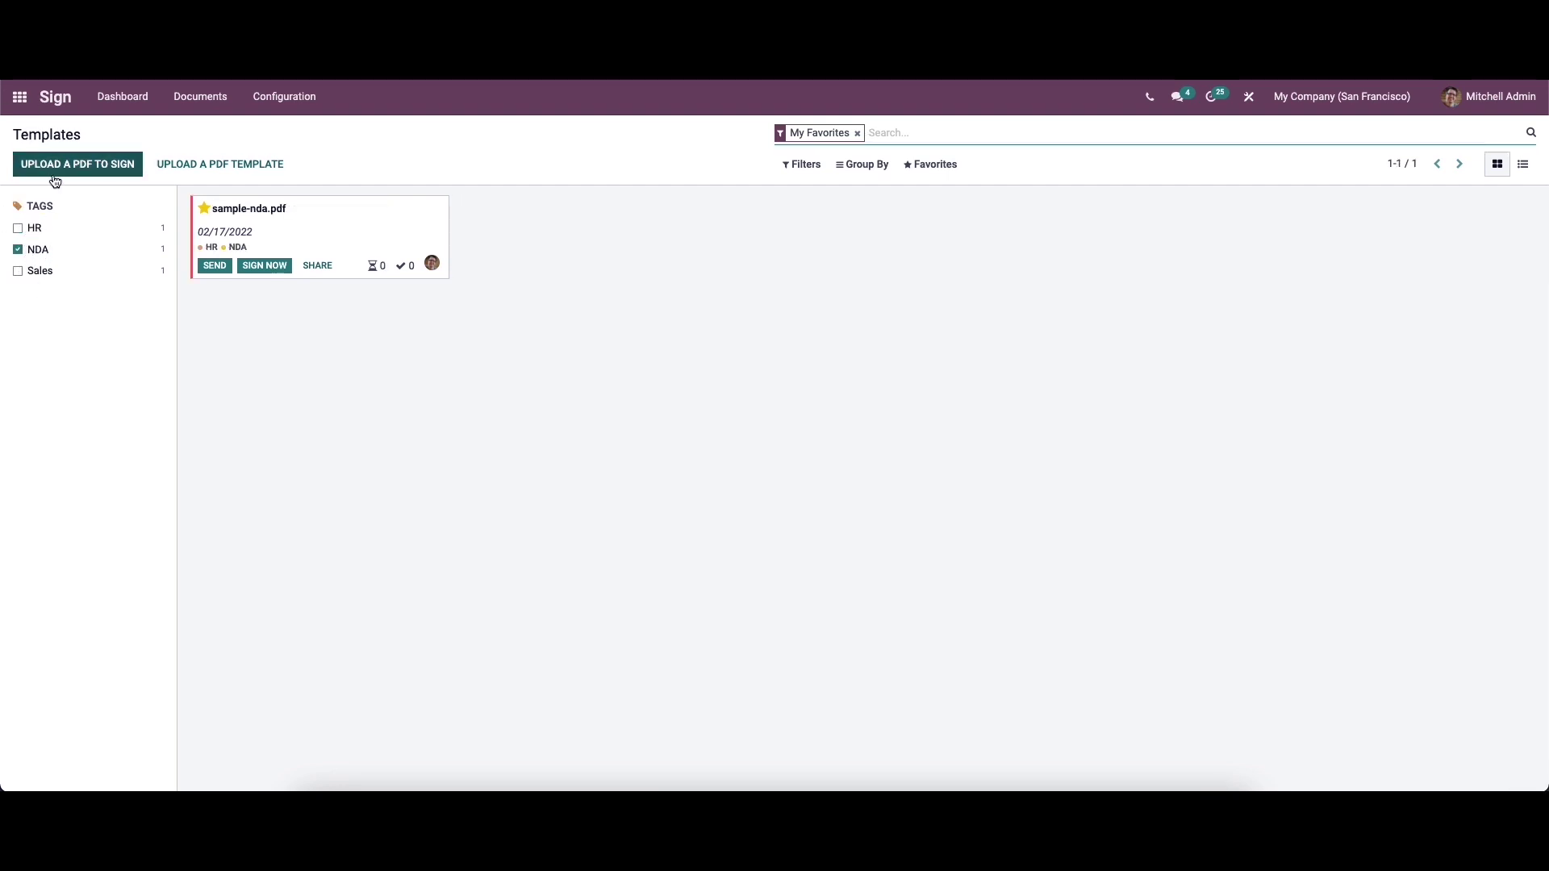
click(15, 249)
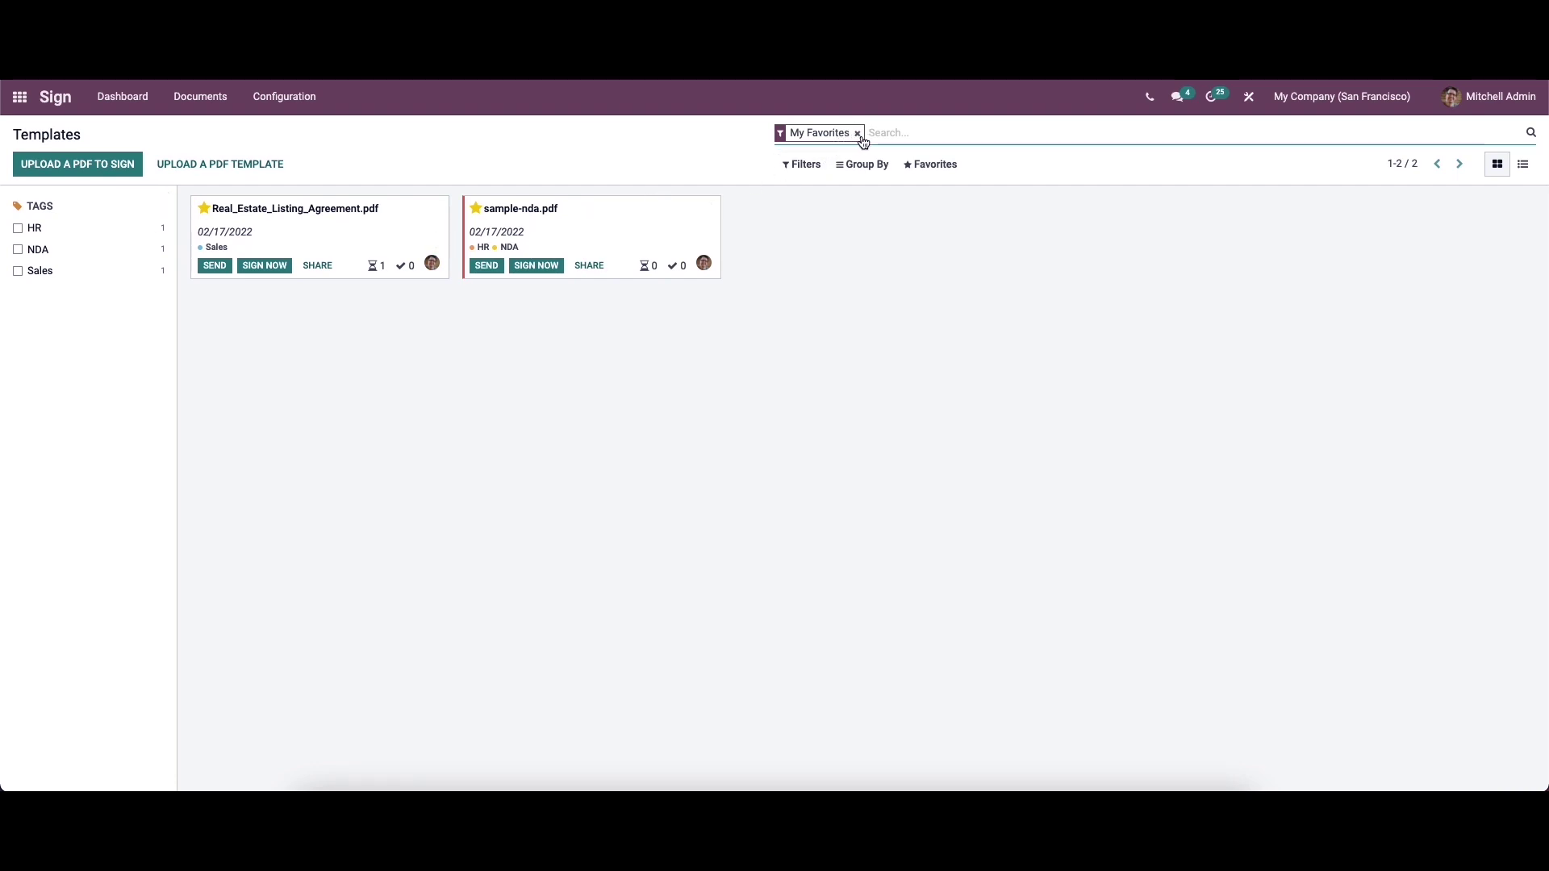
- Remove the My Favorites filter from the templates
click(808, 169)
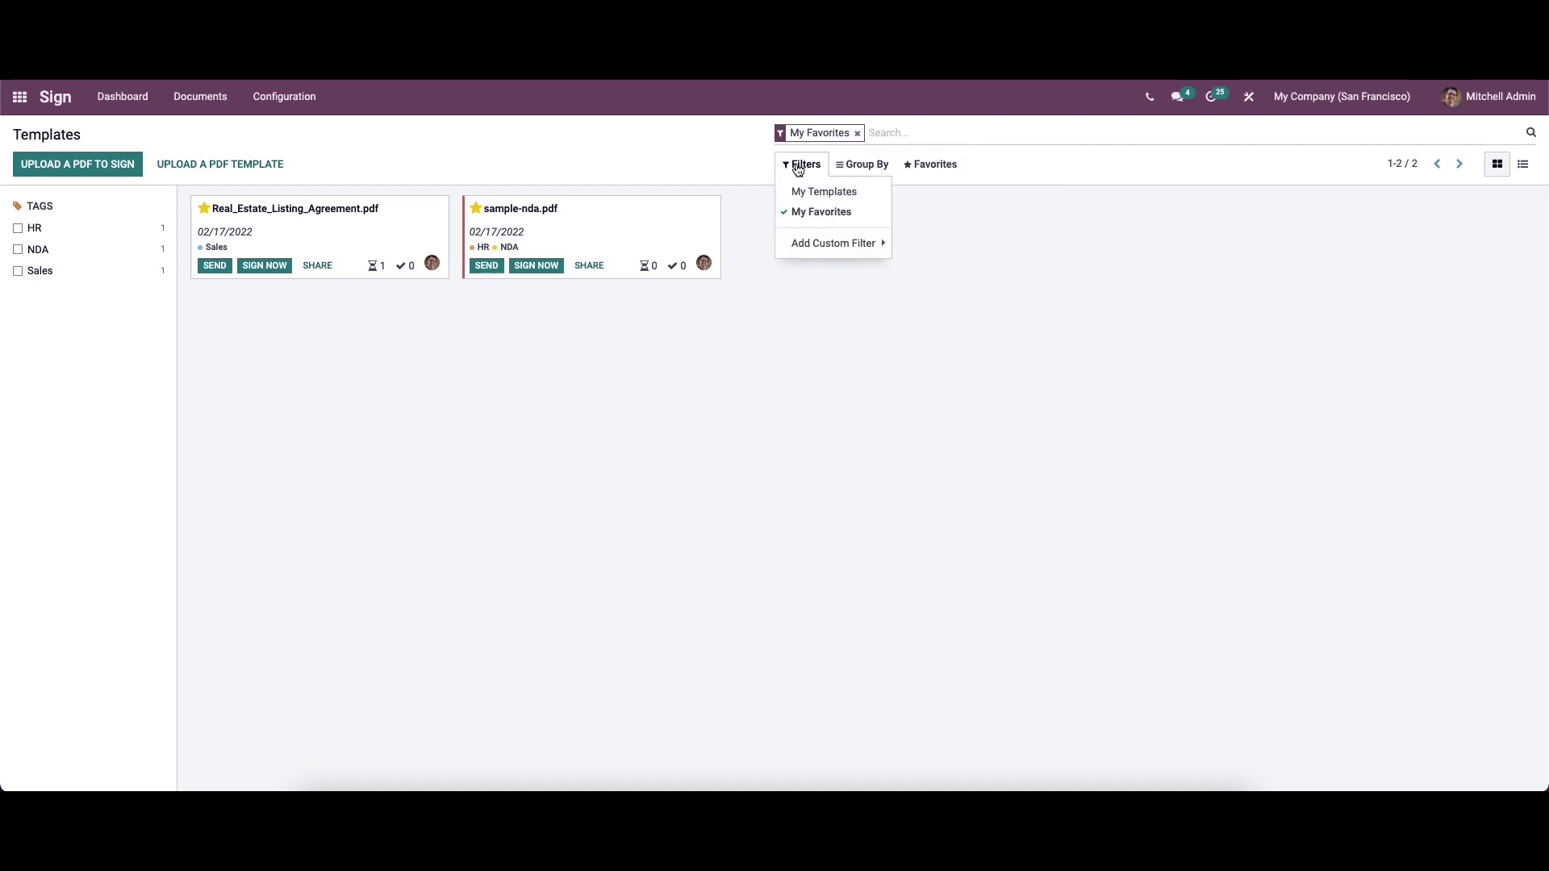
click(857, 134)
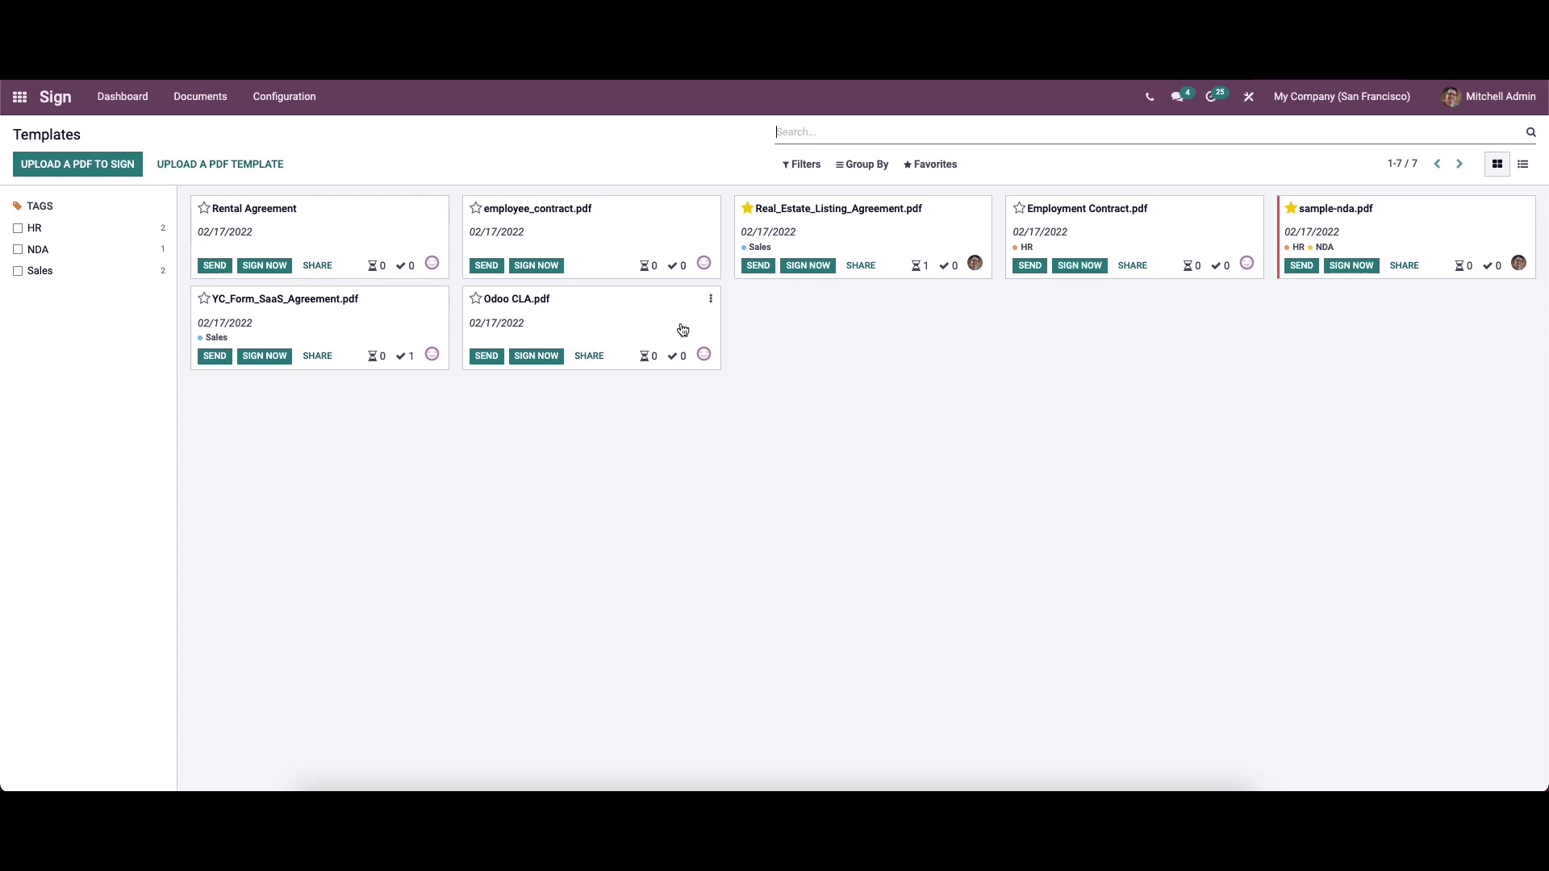
- Open the Odoo CLA.pdf template for modification, and return to the templates overview
click(711, 299)
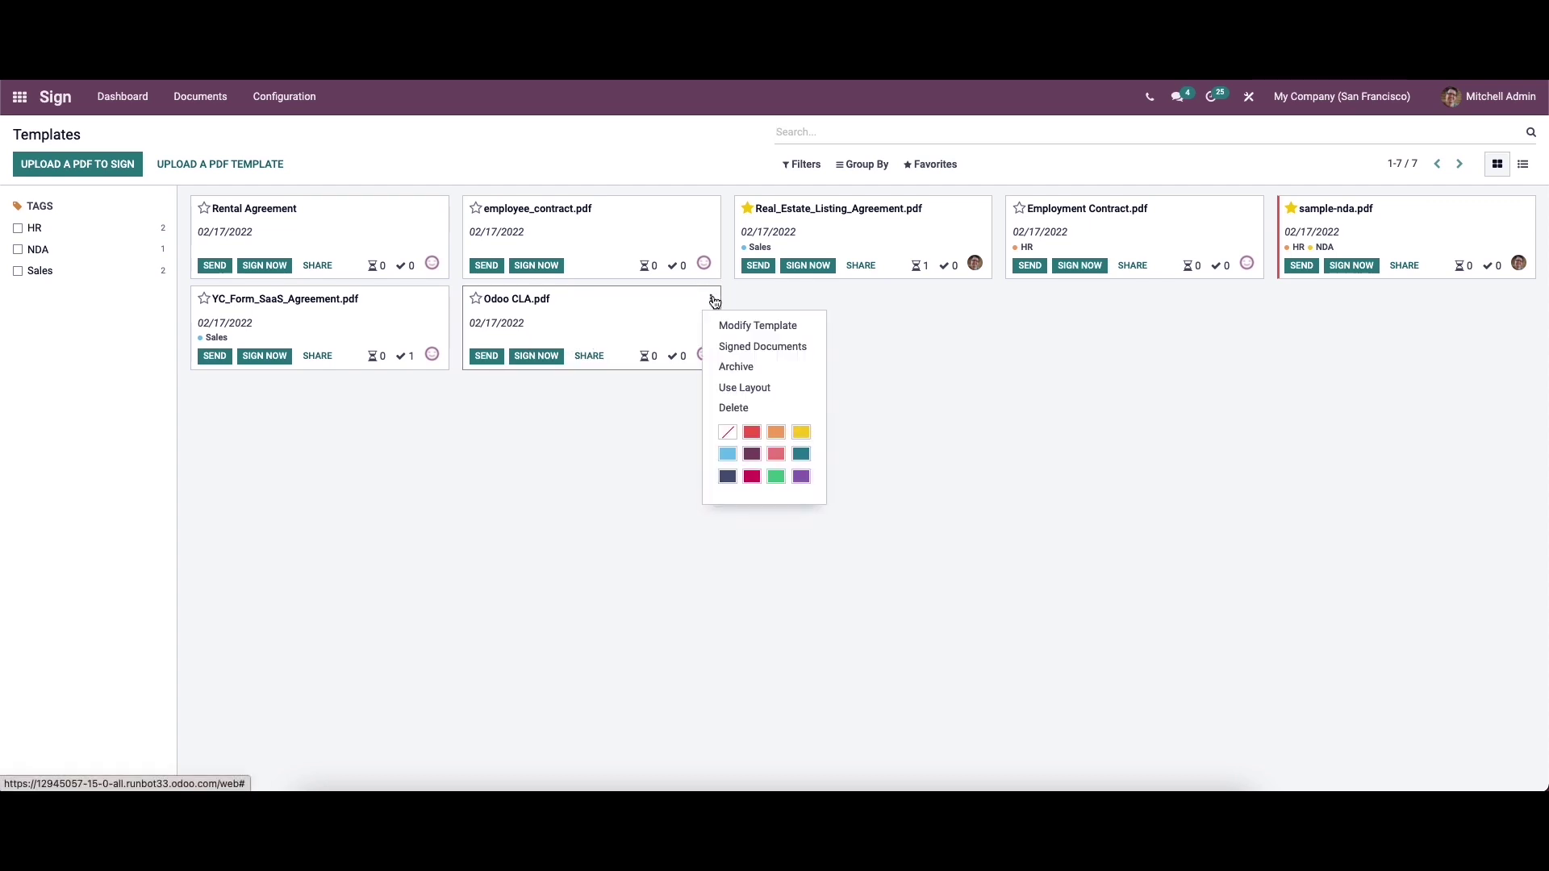
click(791, 326)
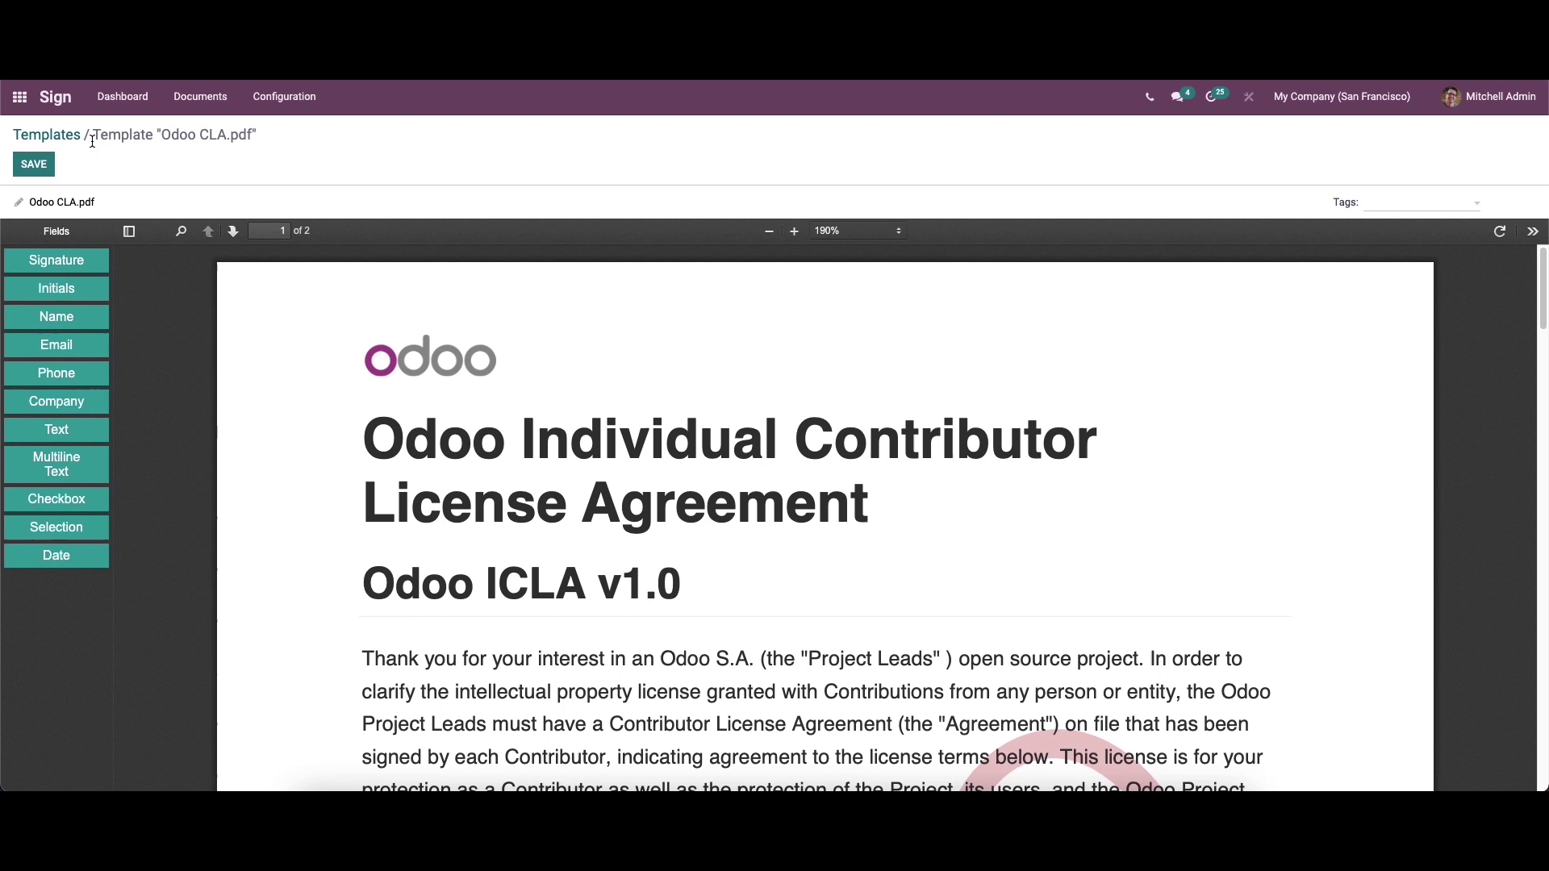
click(44, 136)
- View the signed documents of the Odoo CLA.pdf and YC_Form_SaaS_Agreement.pdf templates, returning to the templates overview
click(709, 300)
click(739, 351)
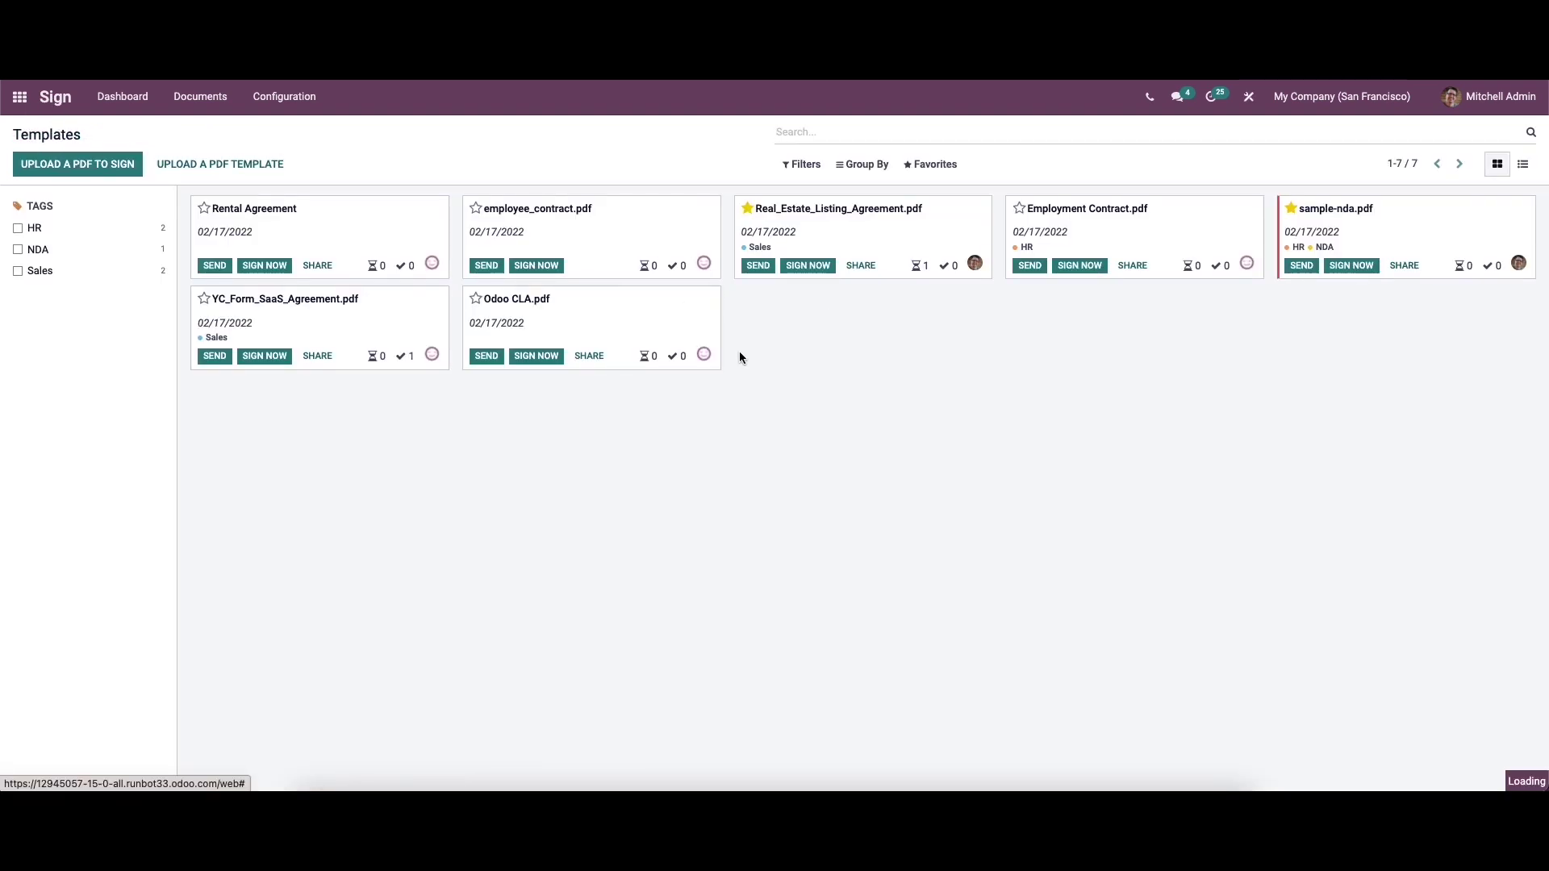
click(27, 135)
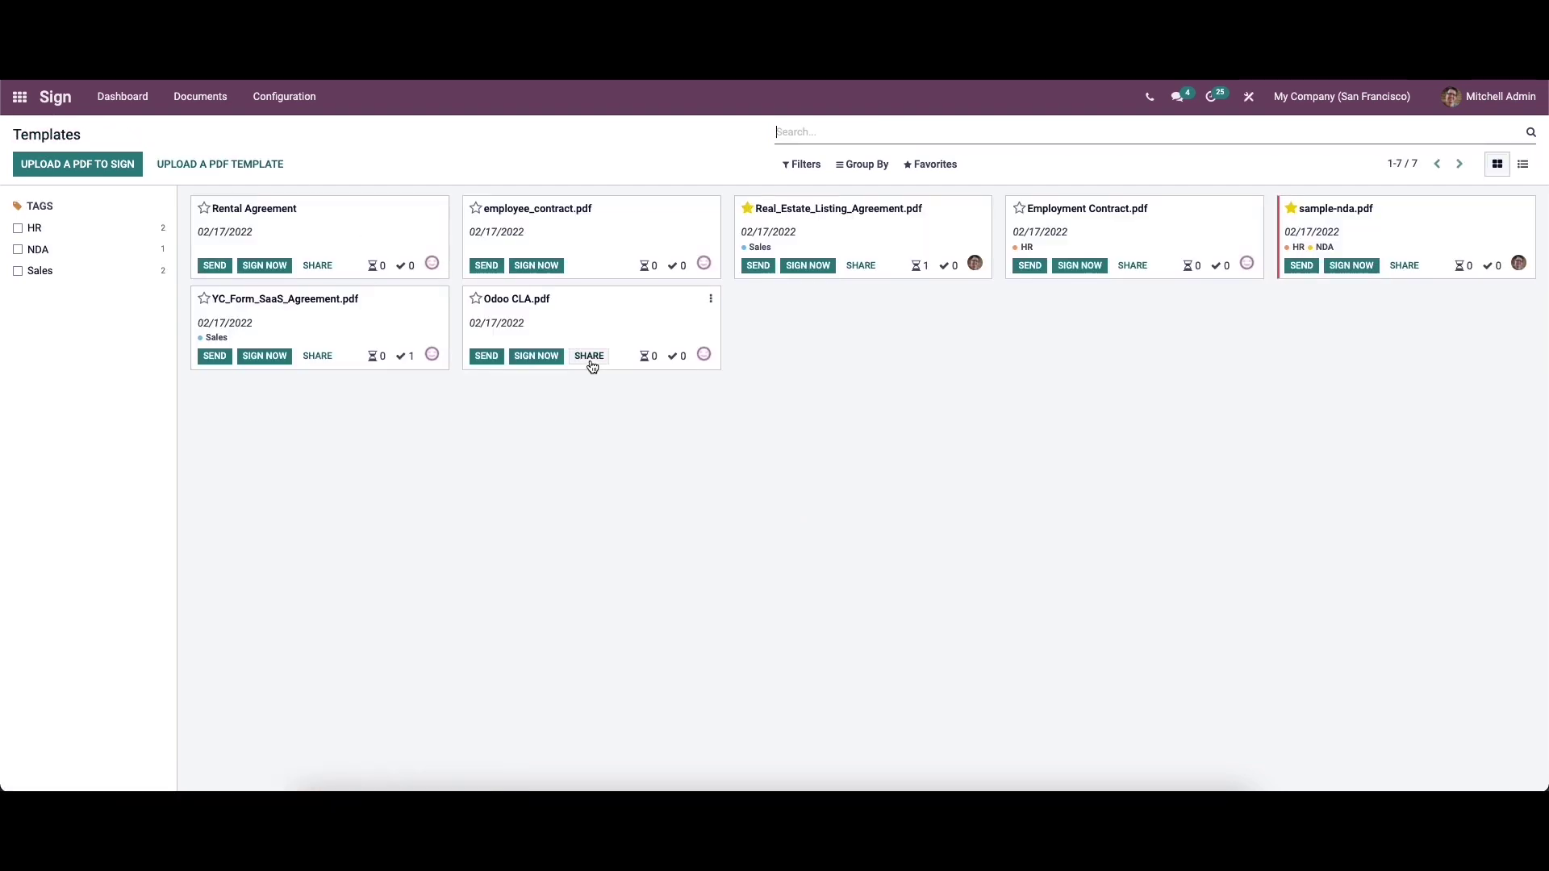
click(439, 299)
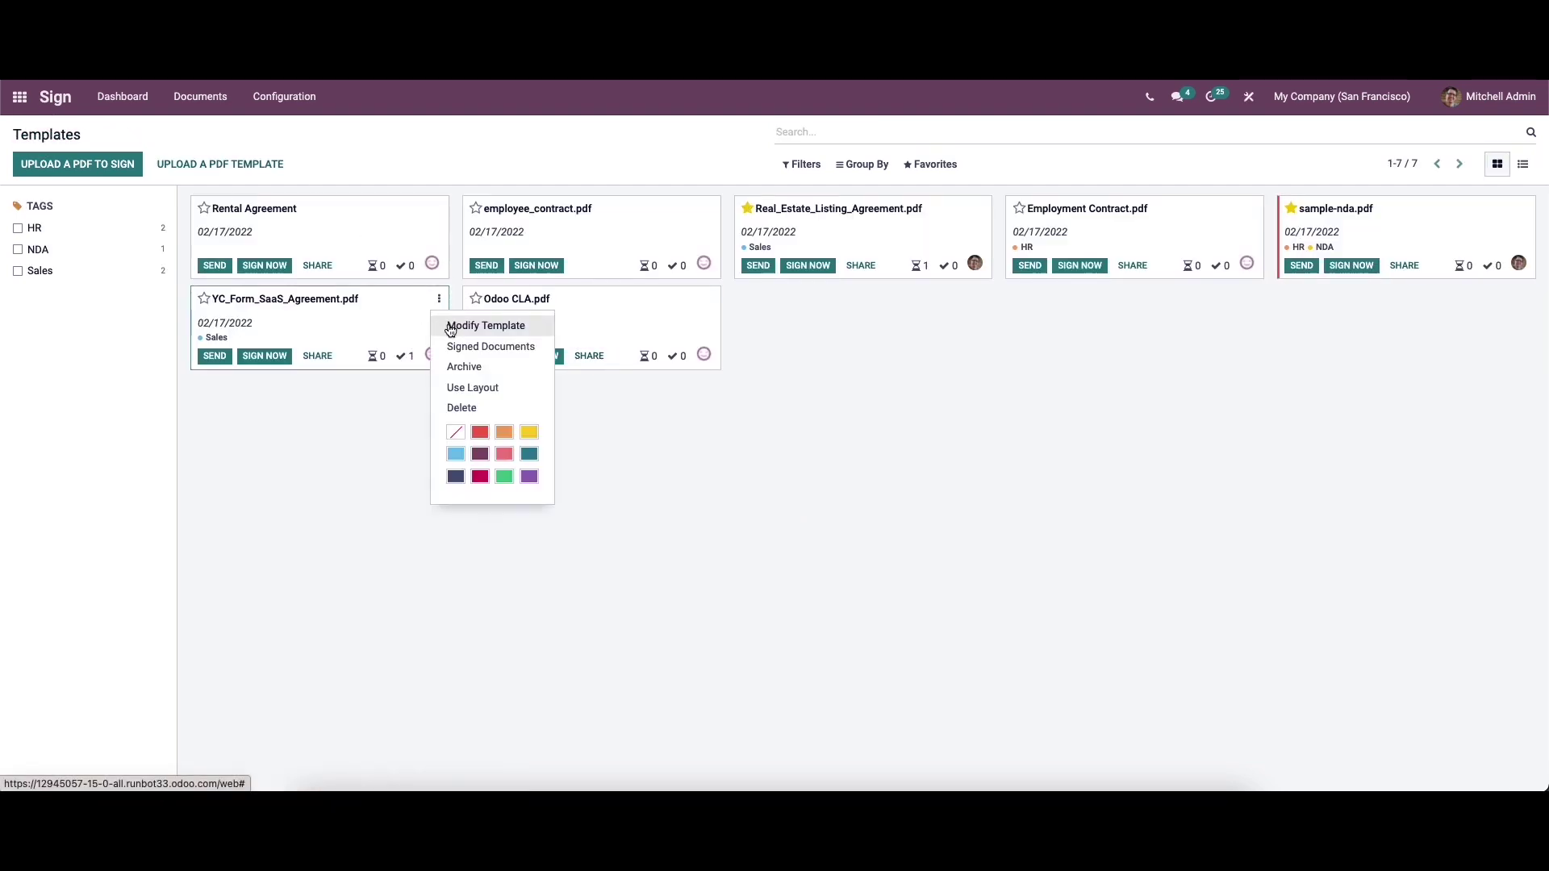
click(459, 344)
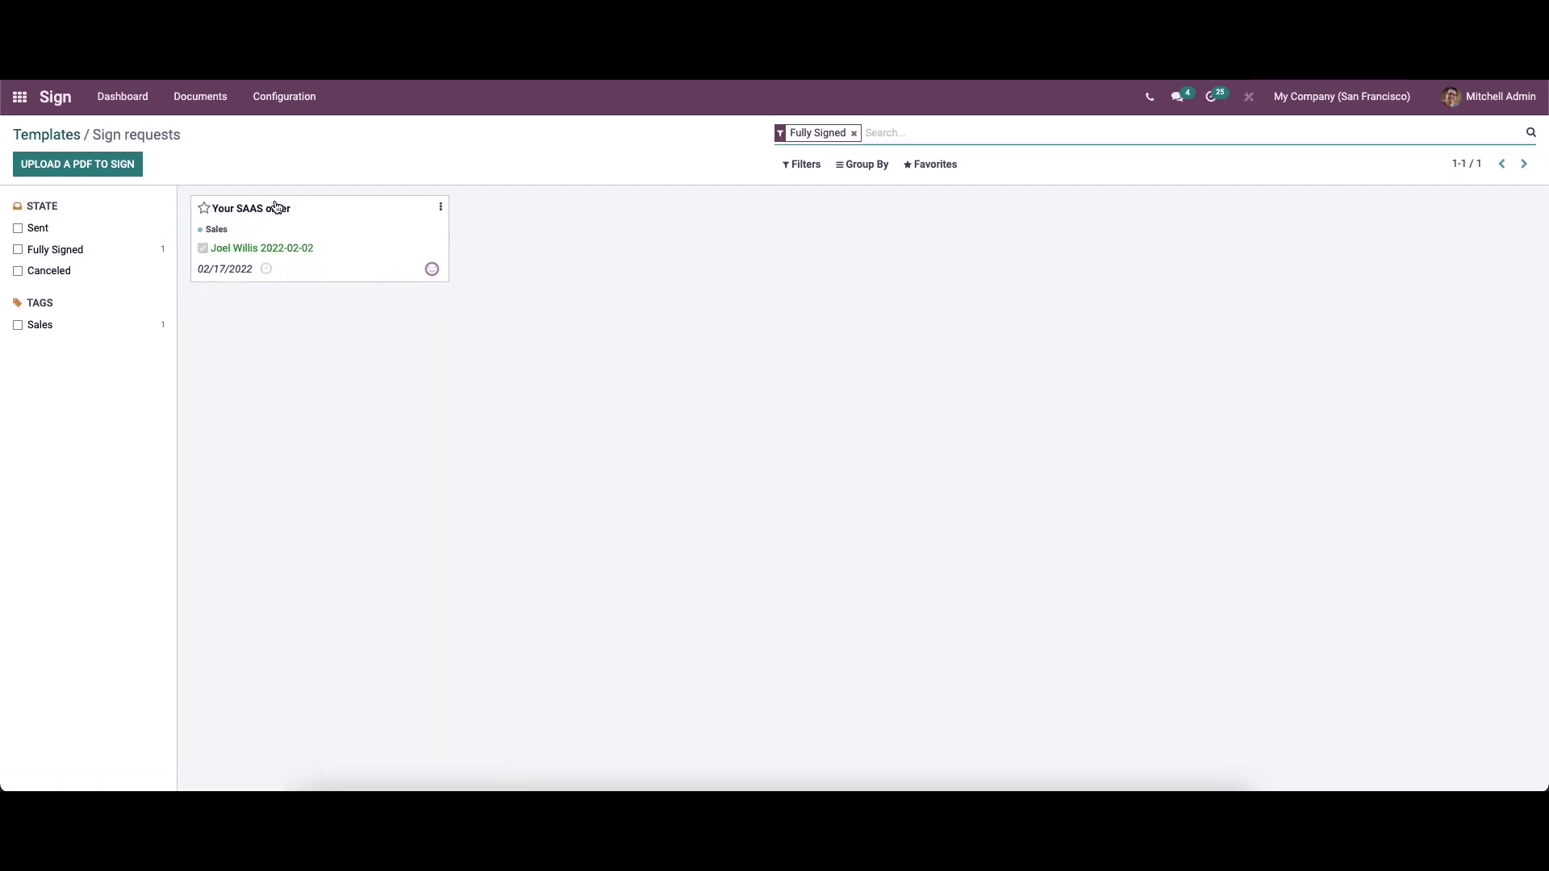
click(72, 133)
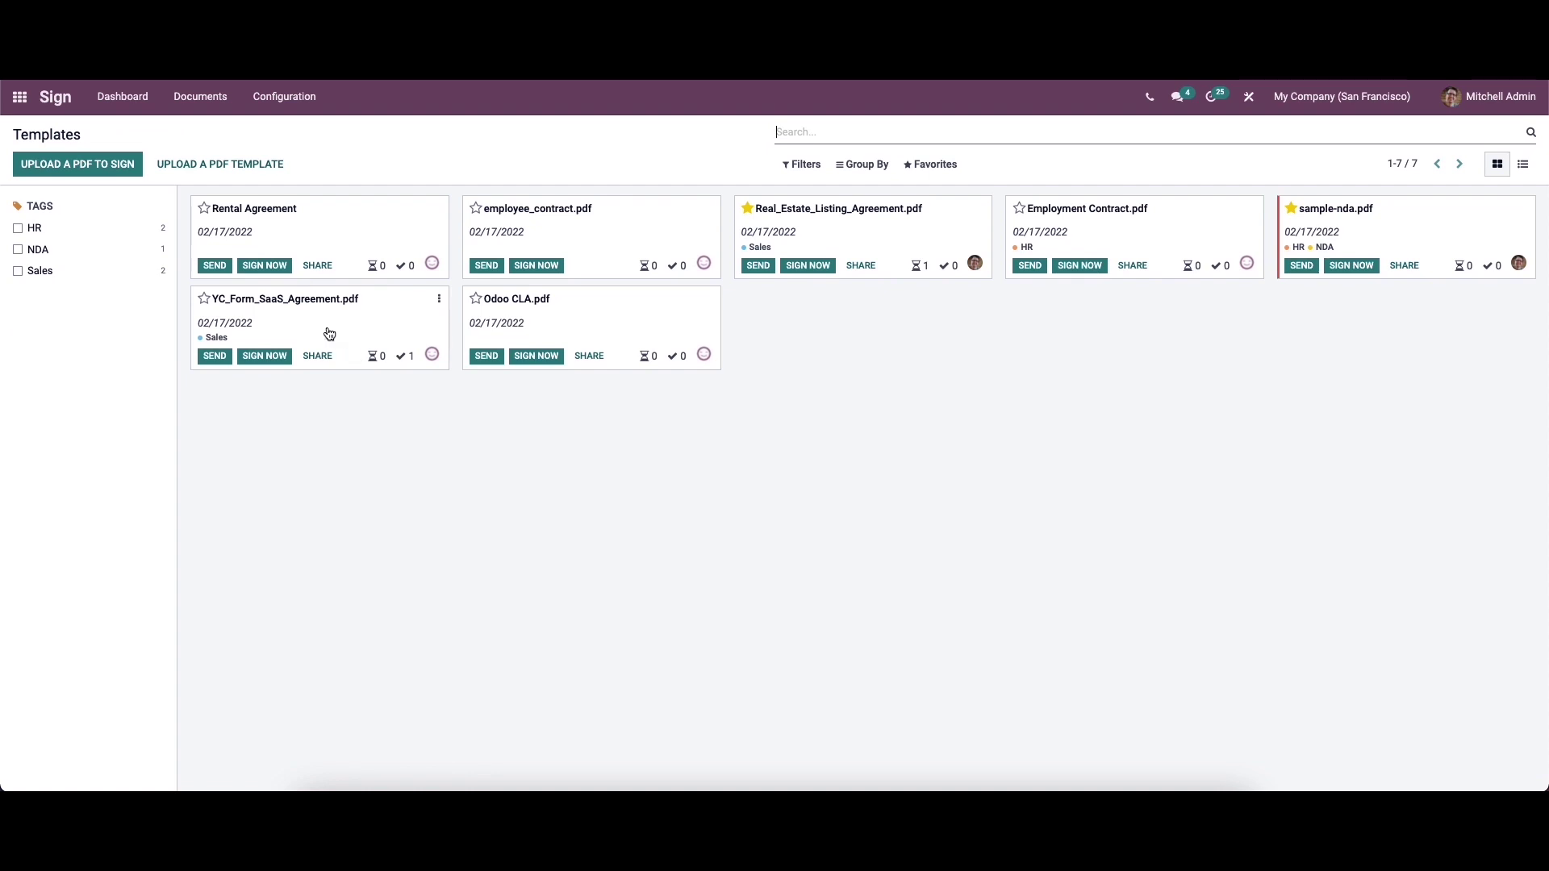
- Open the dialog for using the Odoo CLA.pdf field layout on a new PDF, and cancel it
click(710, 298)
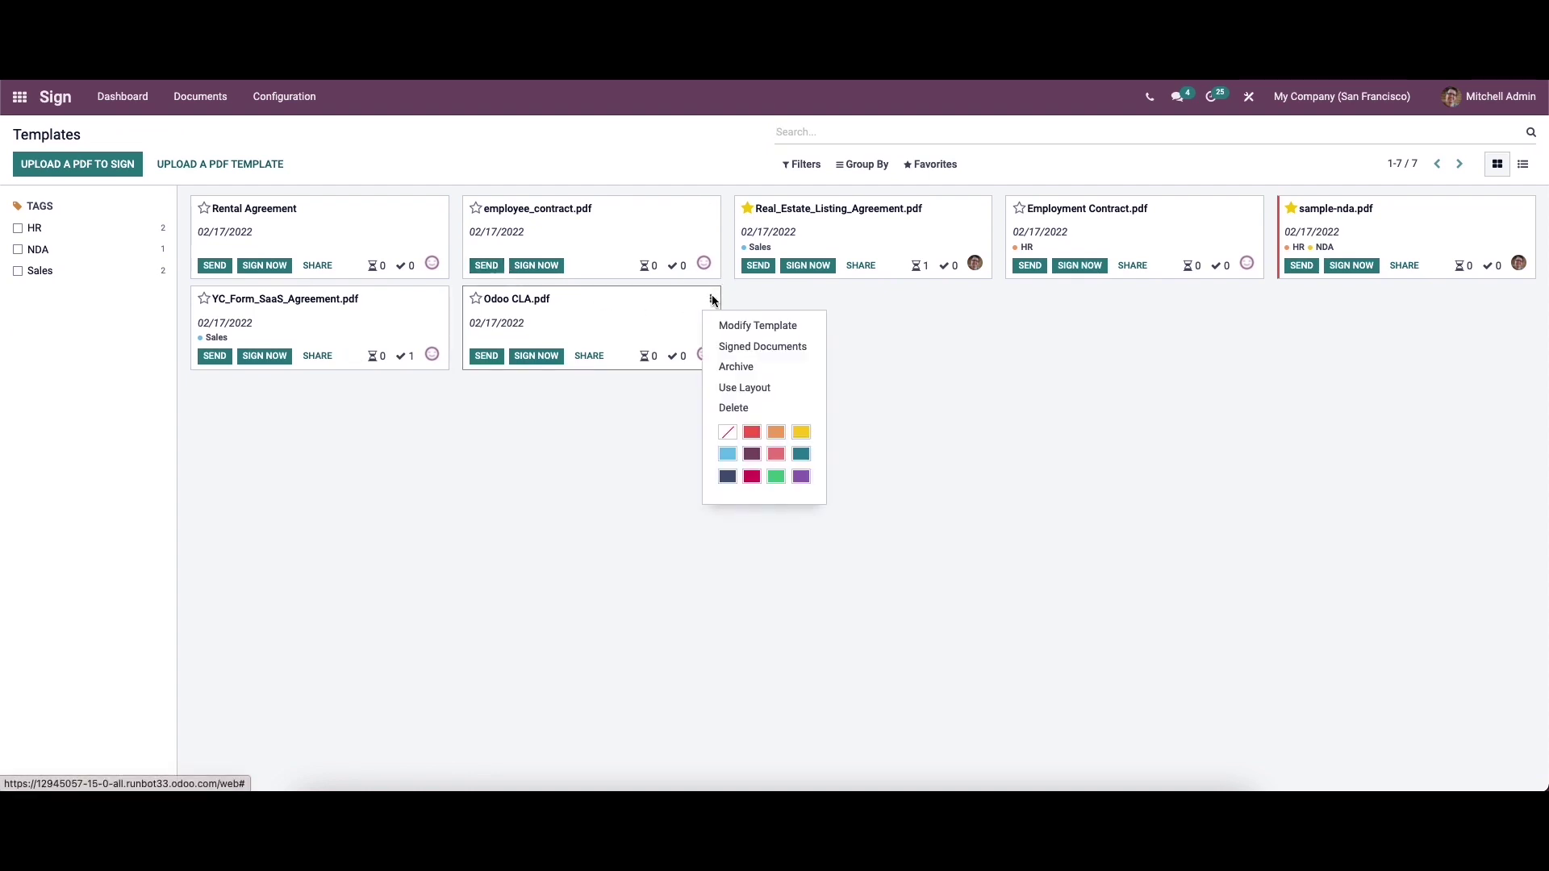
click(776, 389)
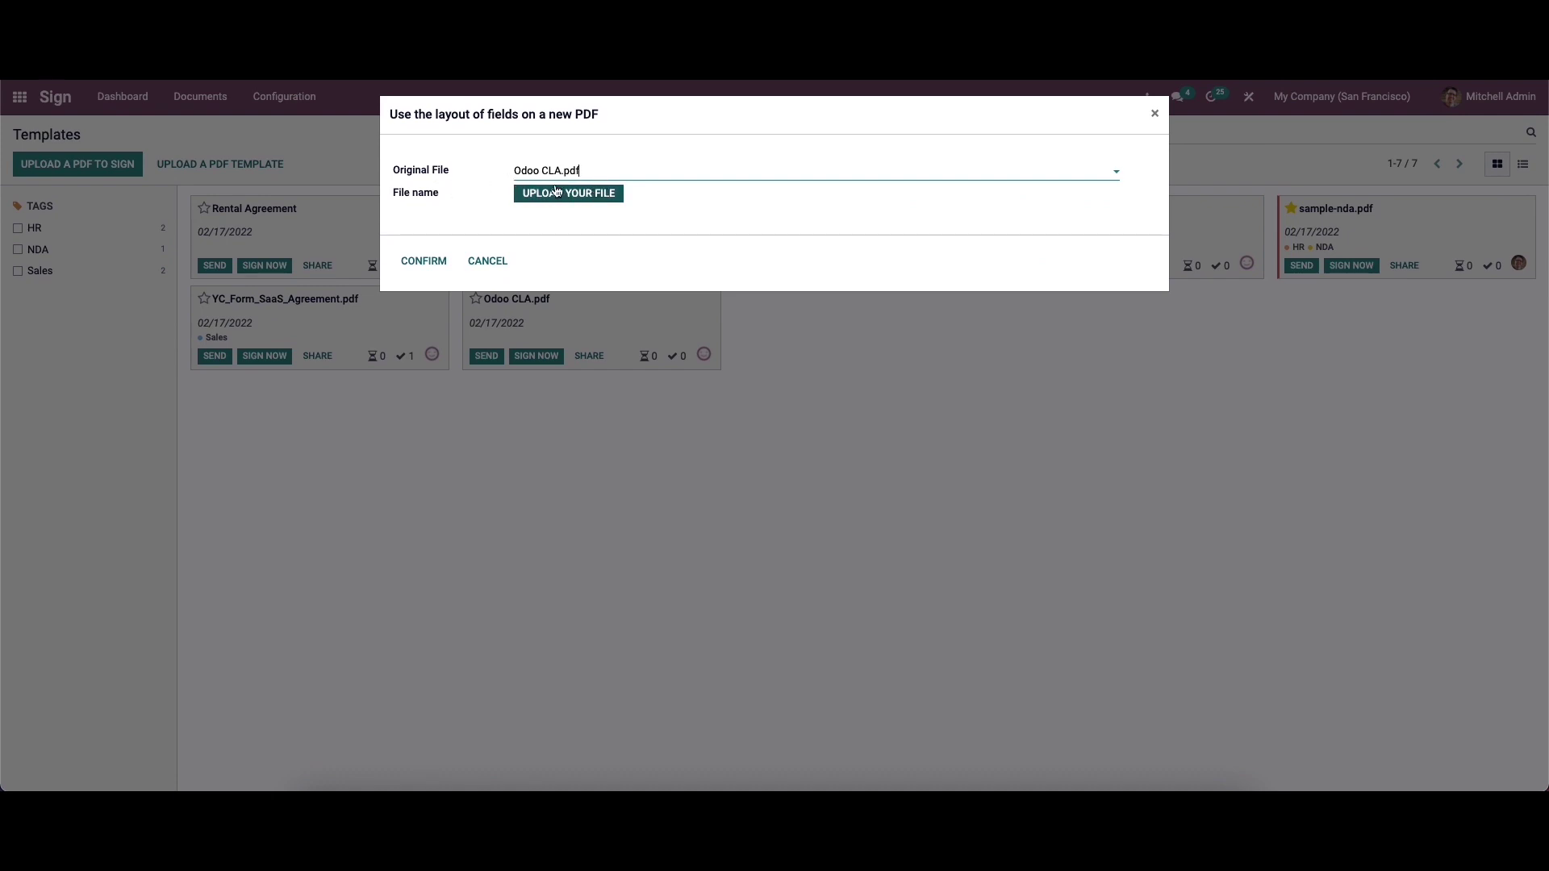
click(487, 260)
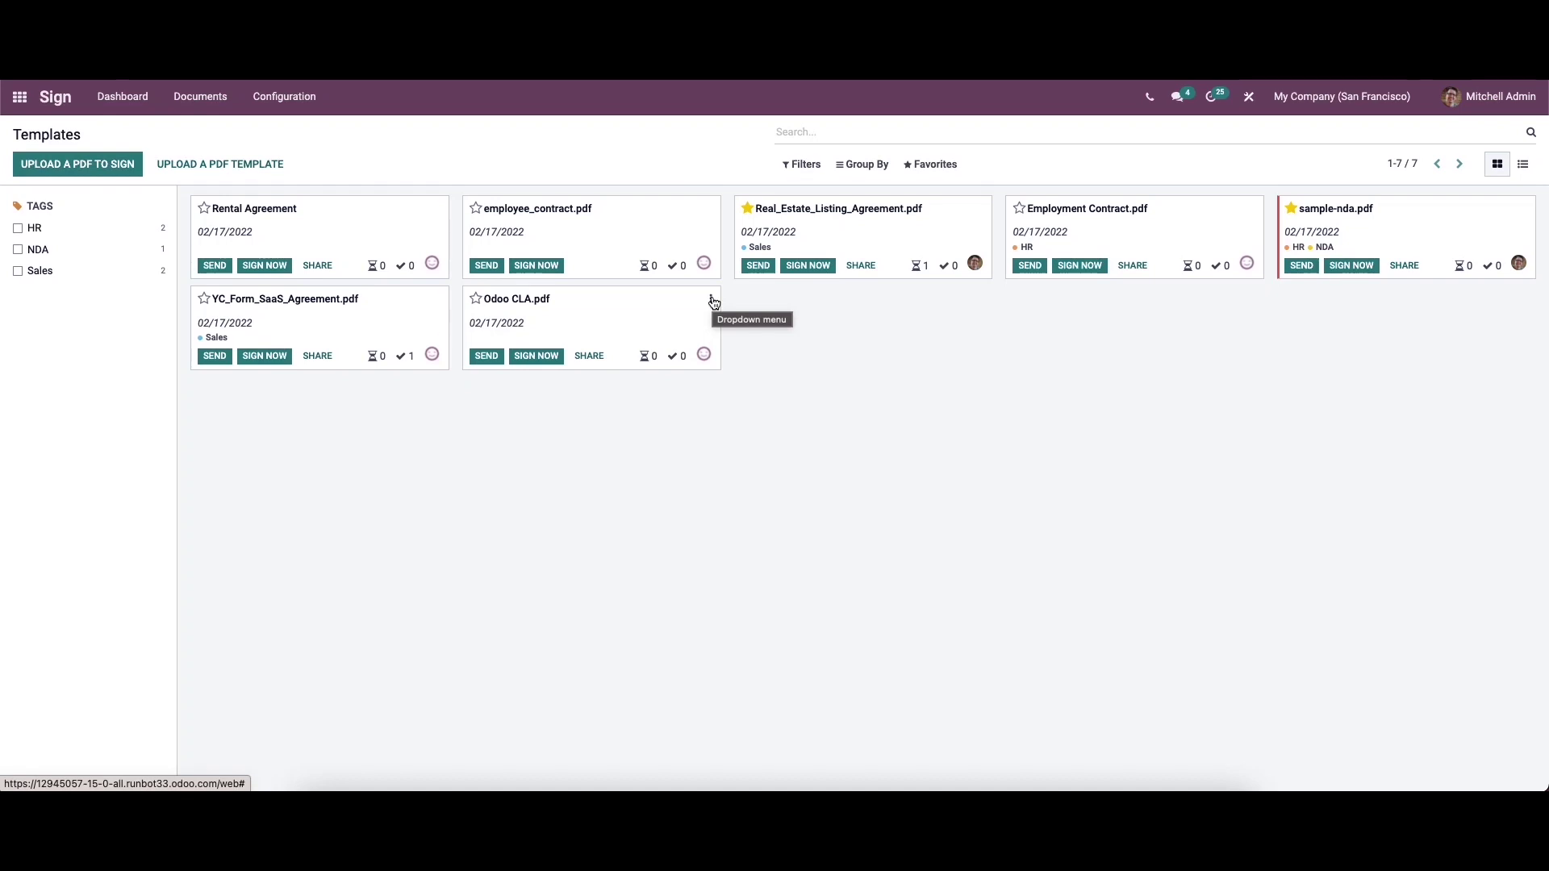
- Start deleting the Odoo CLA.pdf template, and cancel at the confirmation
click(712, 300)
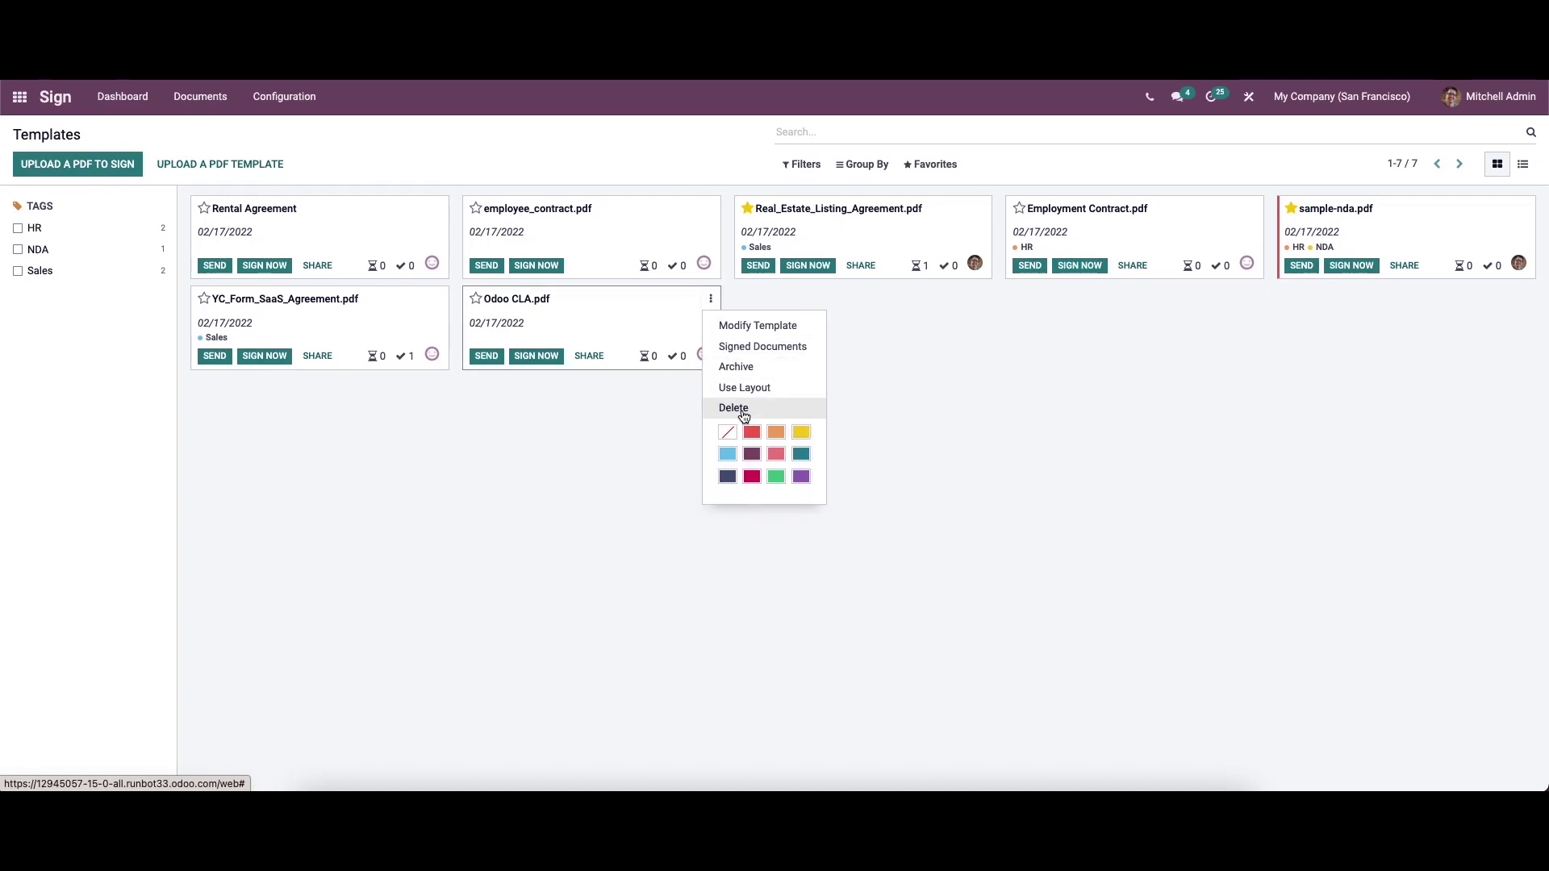
click(743, 412)
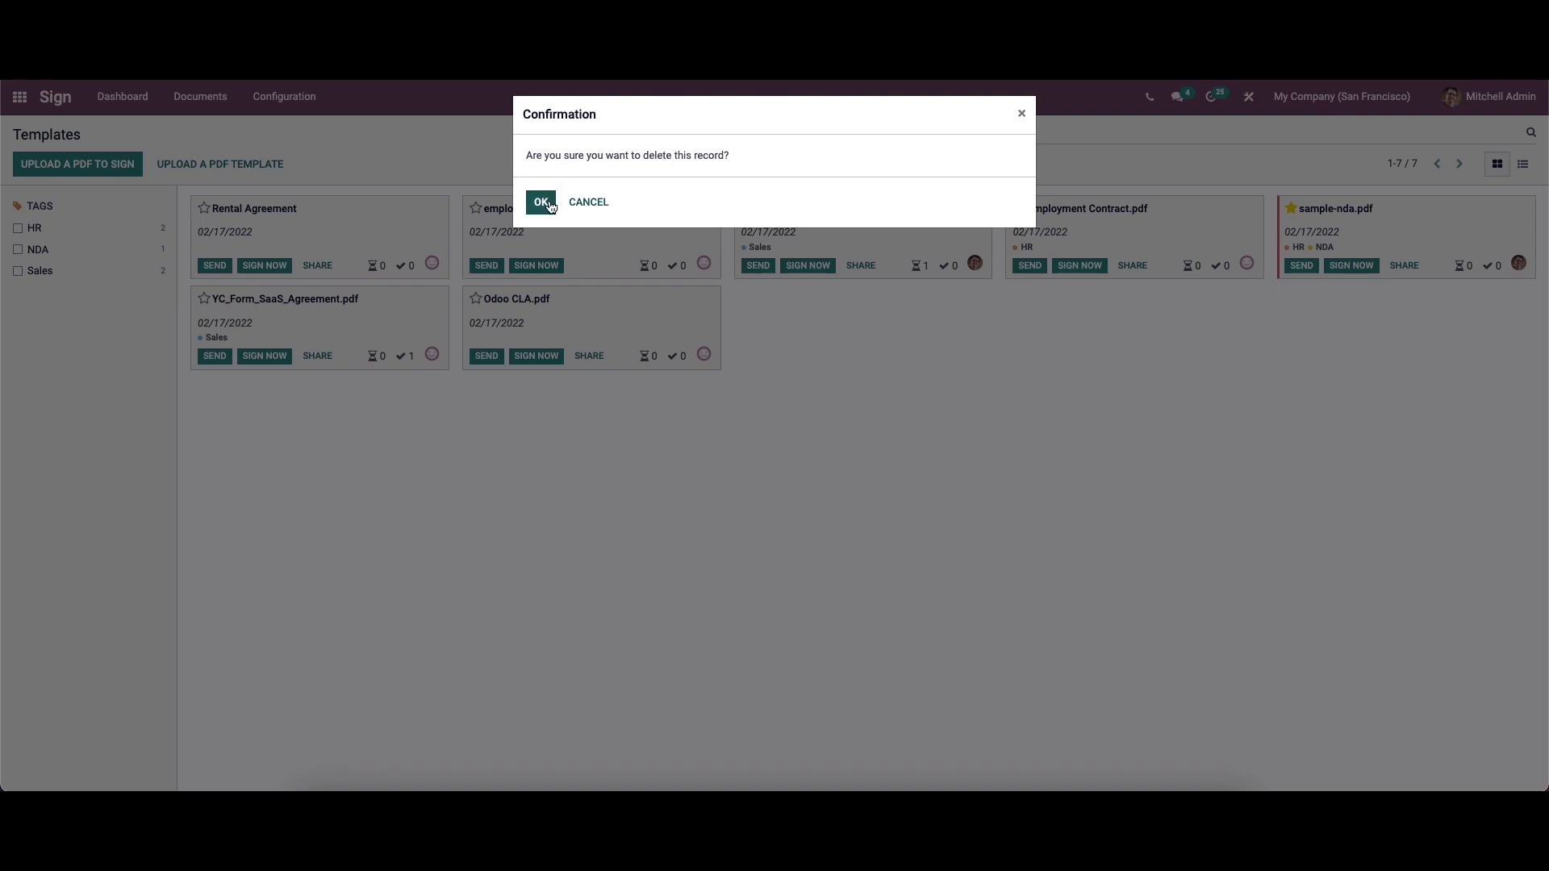
click(590, 203)
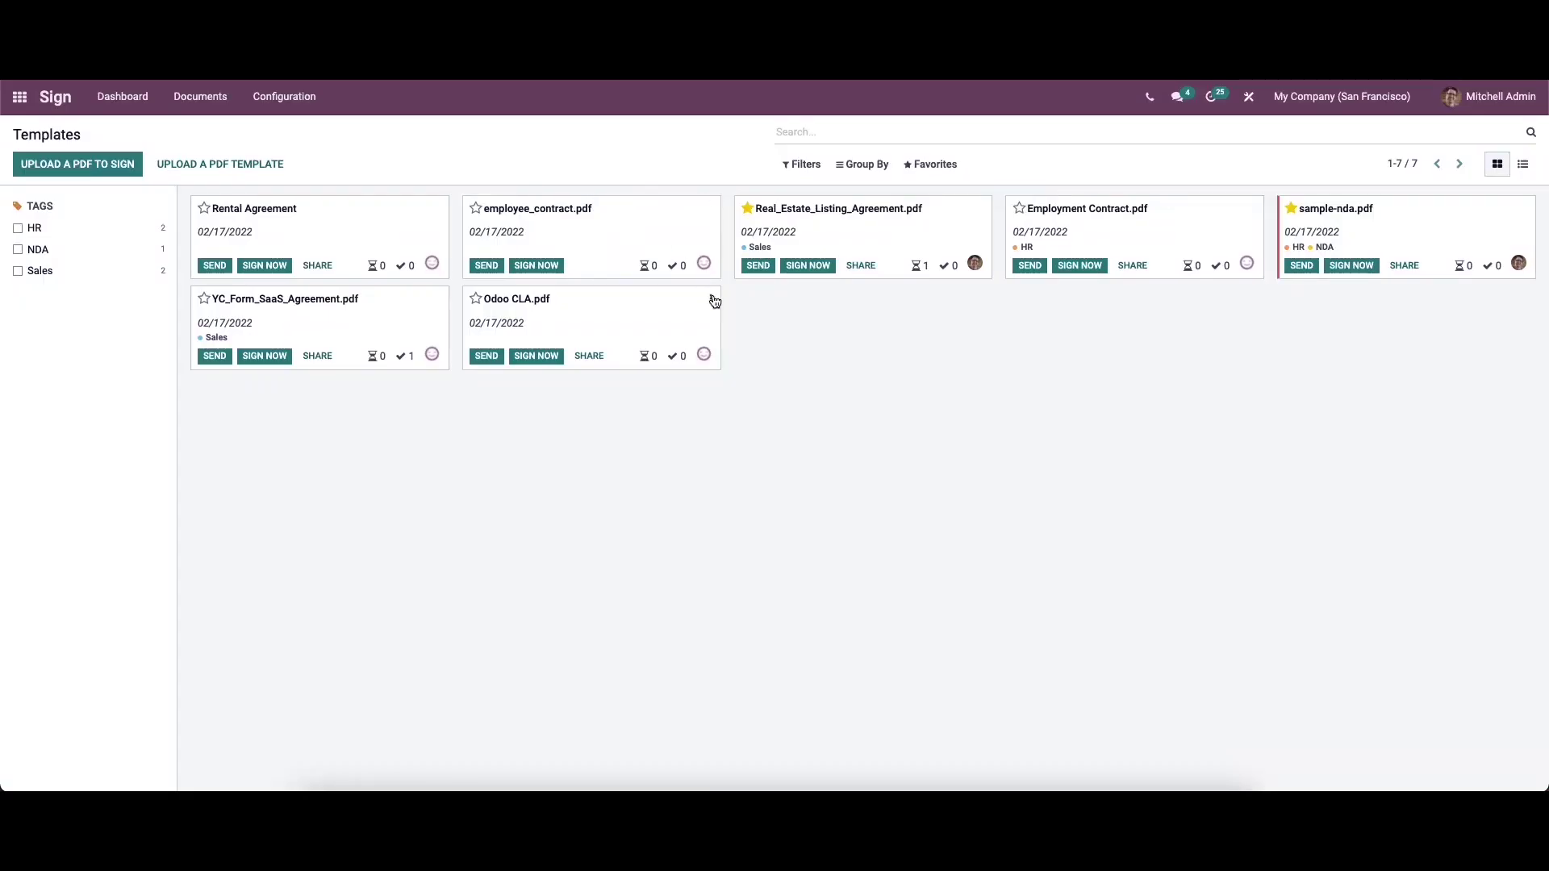
- Set the color of the Odoo CLA.pdf template card to red
click(712, 299)
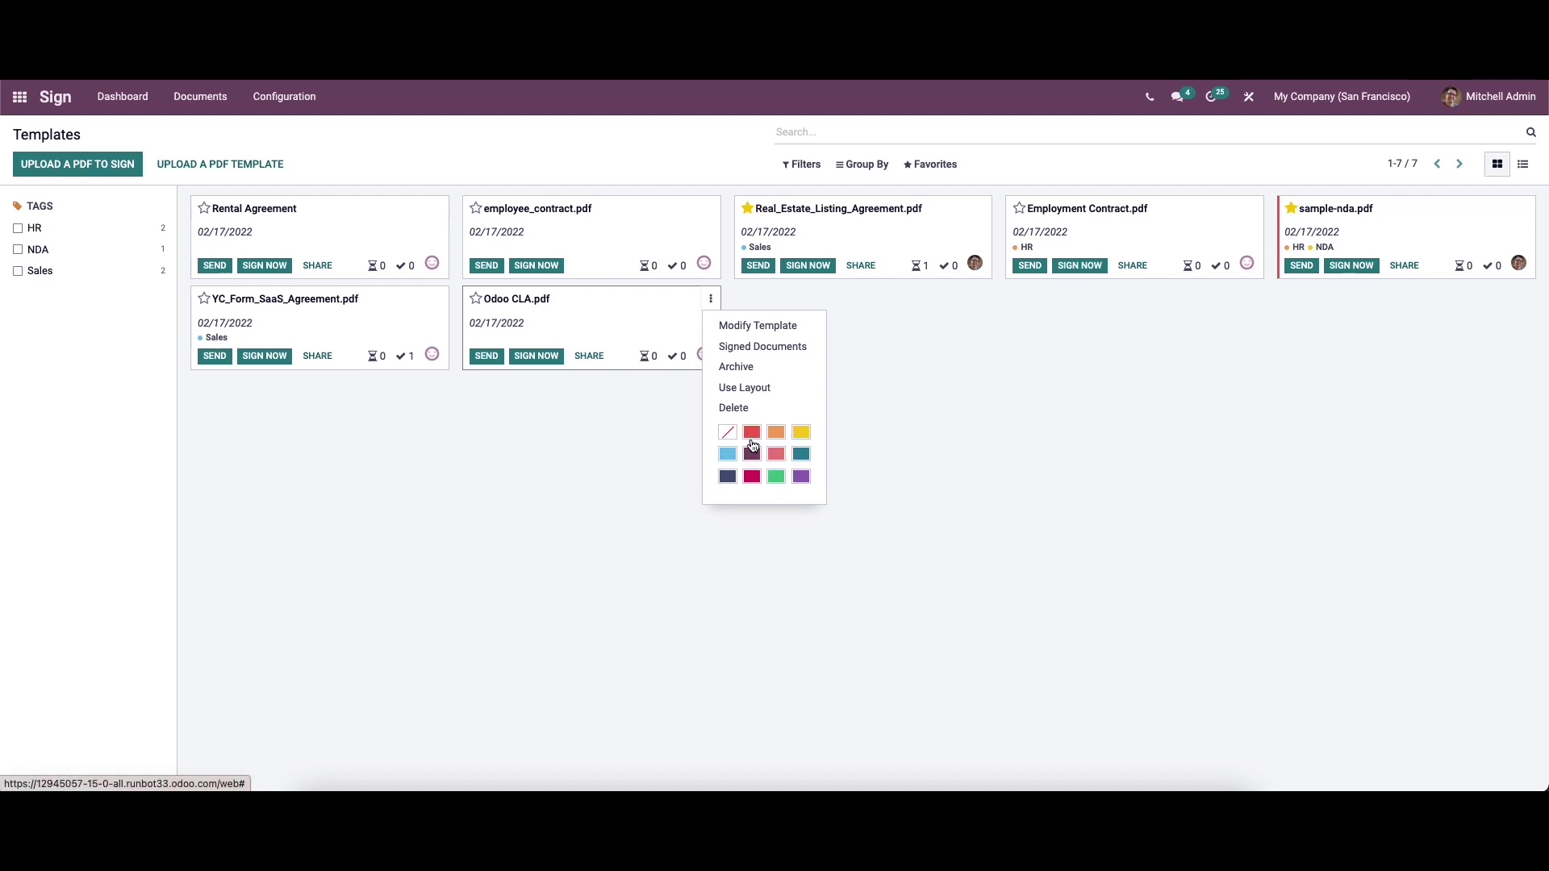
click(751, 433)
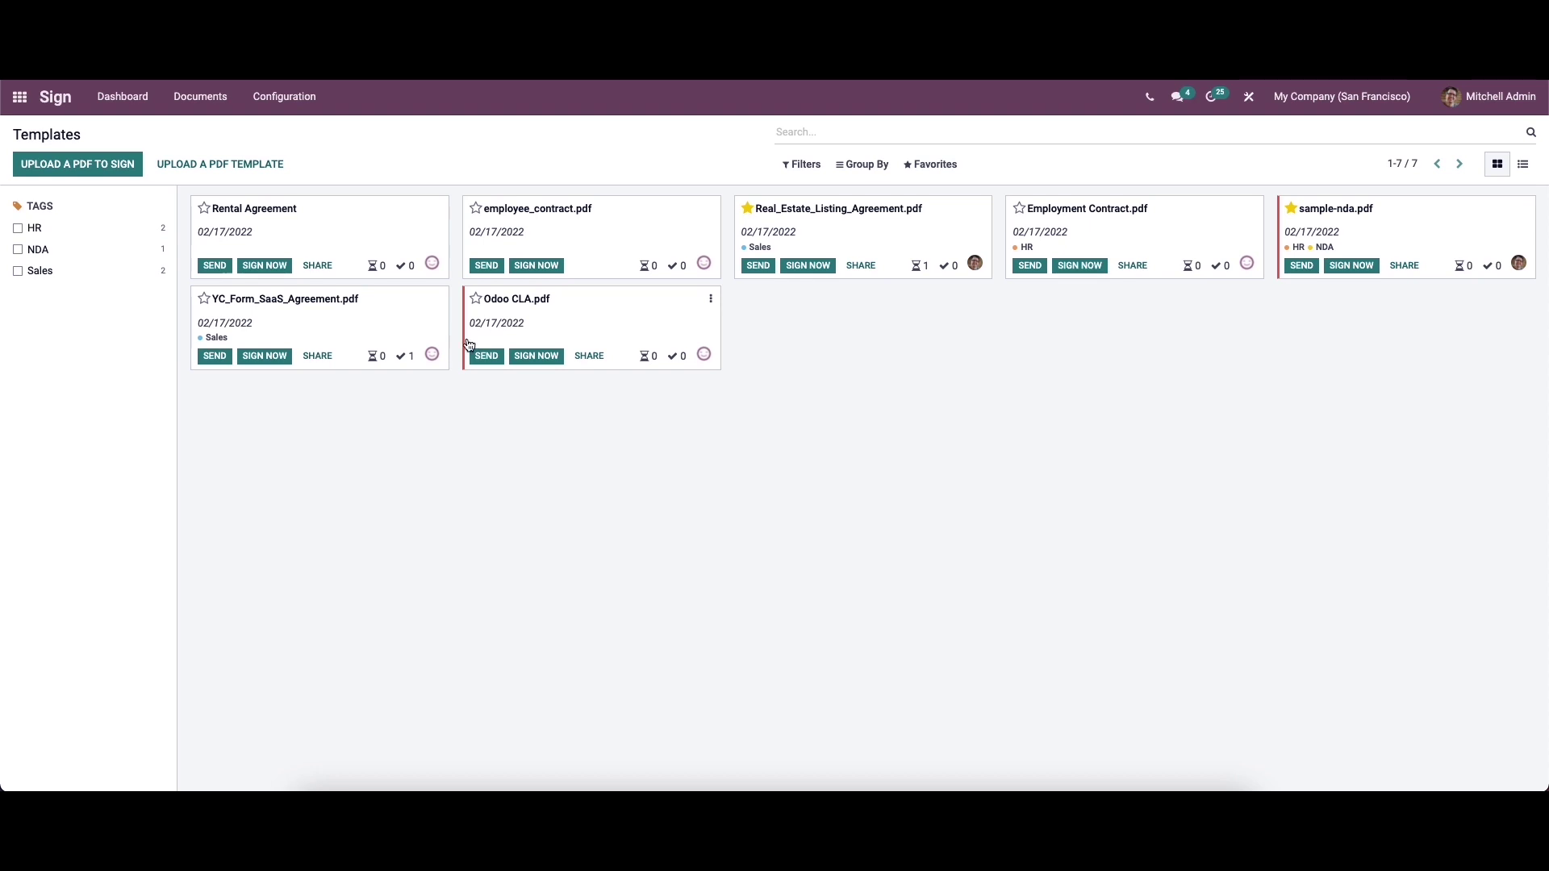
- In the Sign settings, try Terms as Web Page for the default terms, reselect Terms in Email and discard the changes
click(279, 110)
click(295, 131)
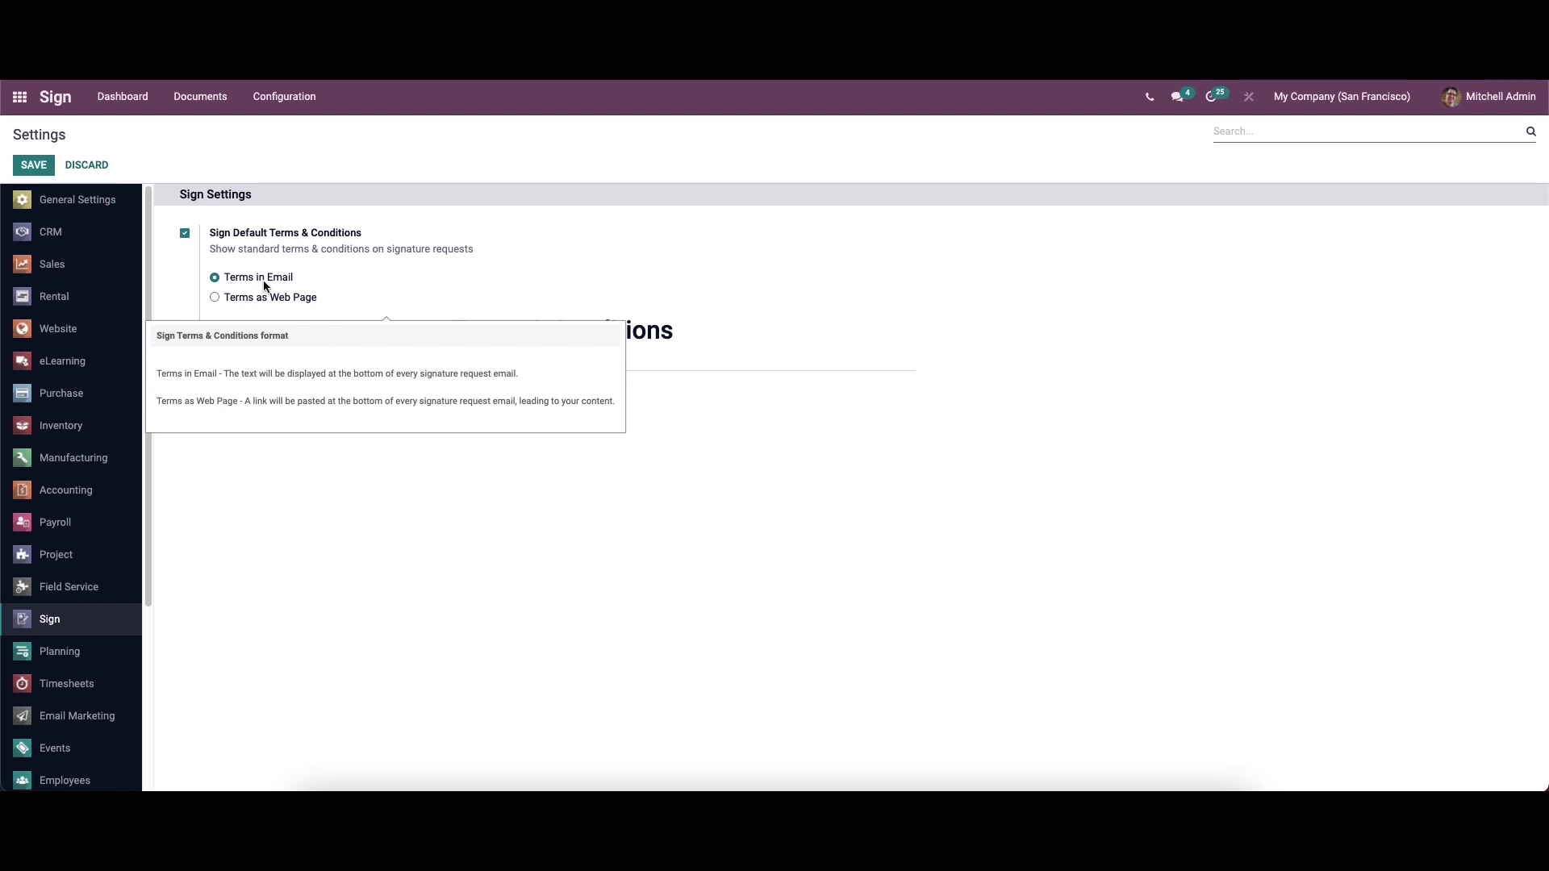
mouse_move(297, 296)
click(215, 298)
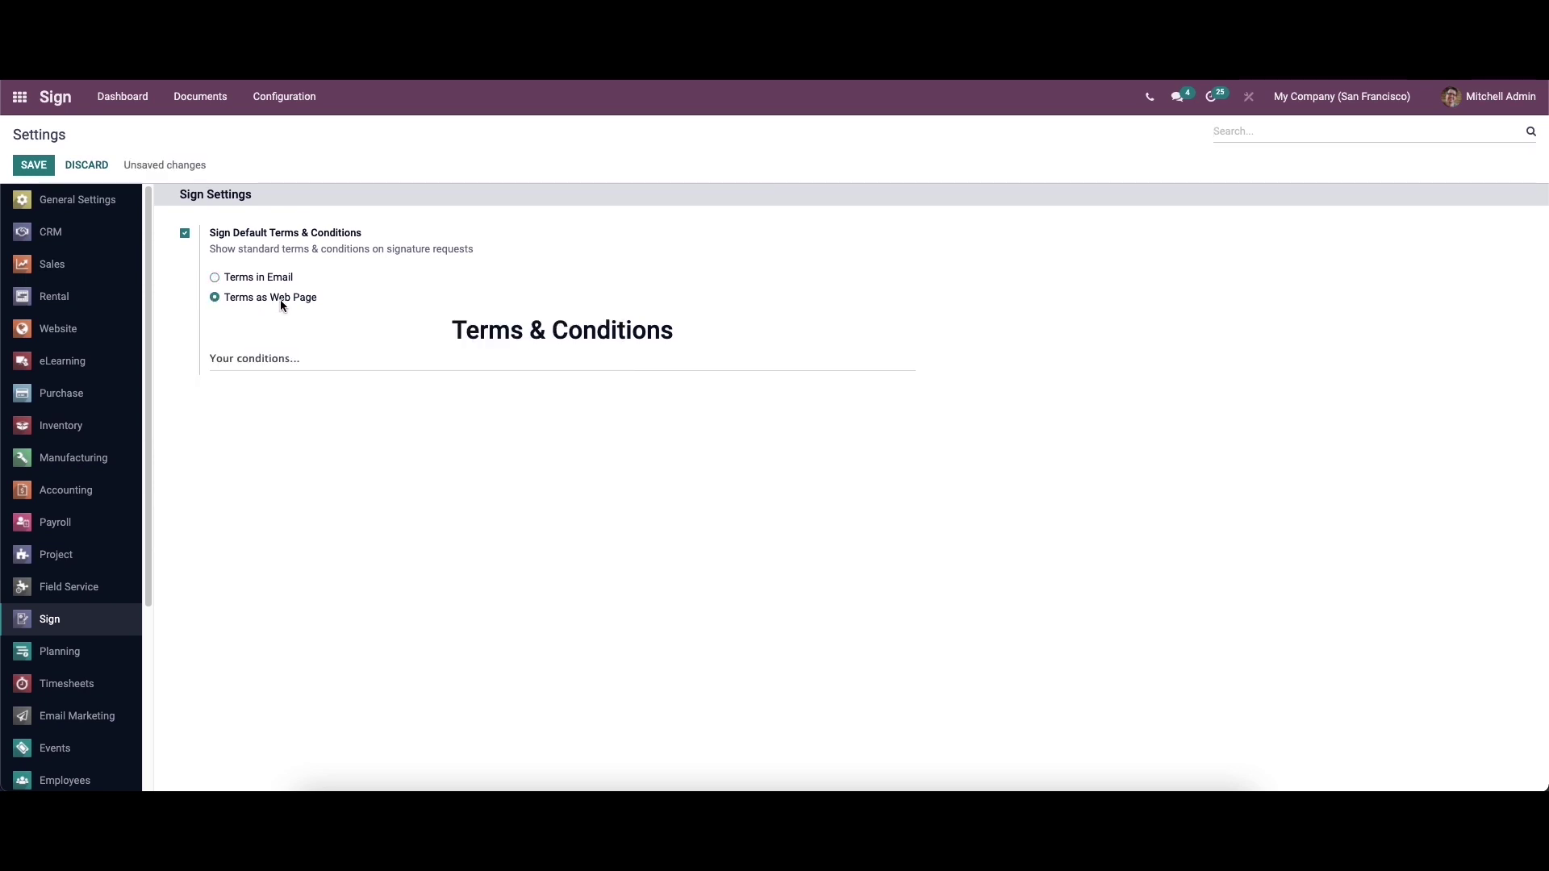
click(214, 277)
click(94, 169)
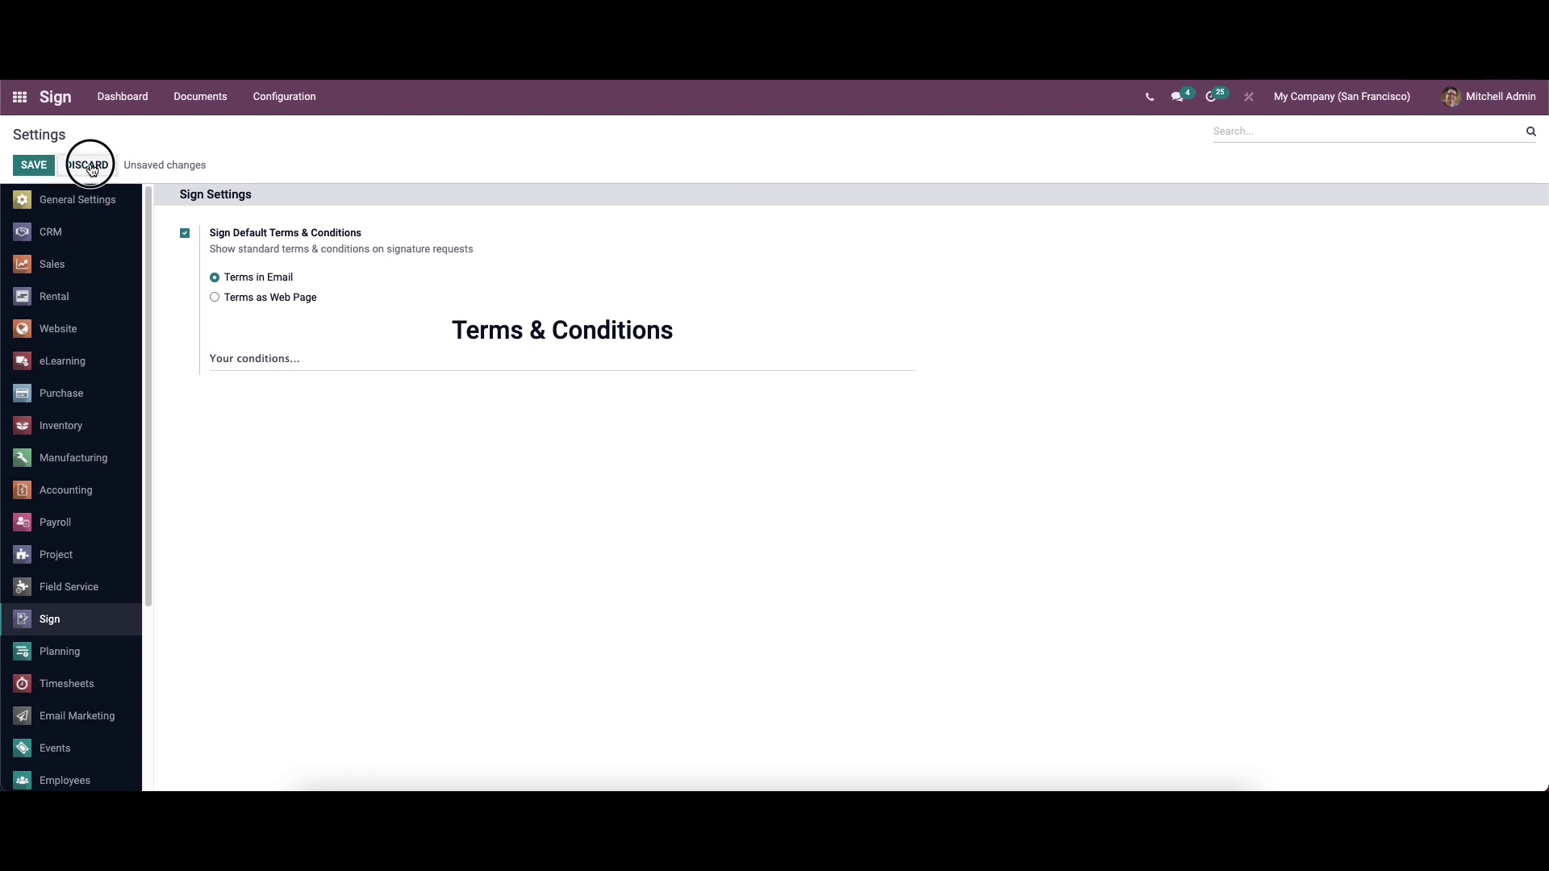
- Open the signature item roles, and start a new blank role and discard it
click(294, 98)
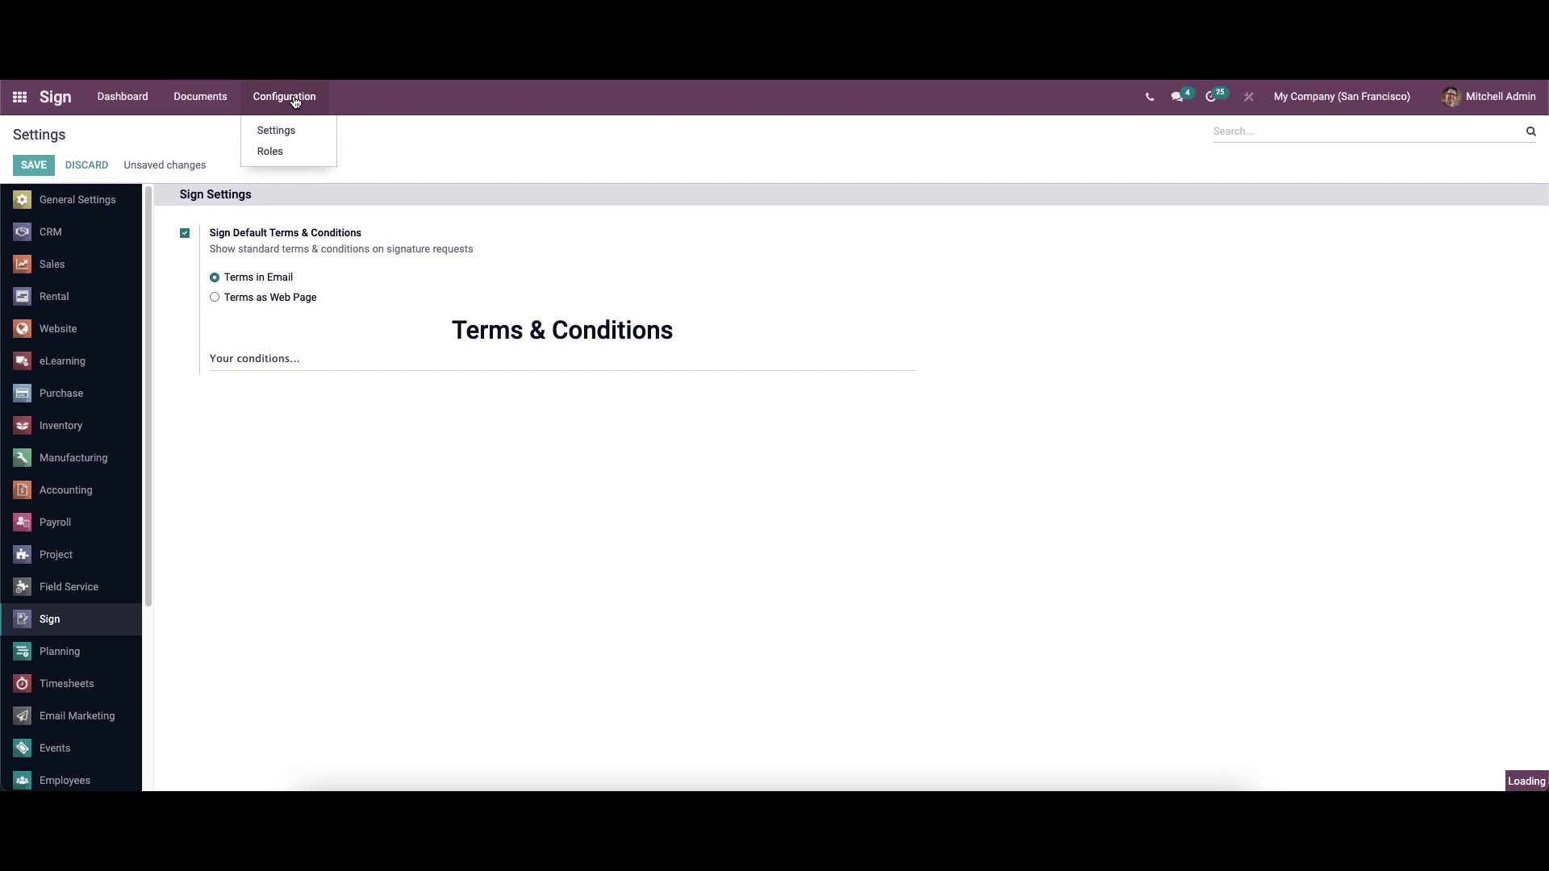
click(298, 152)
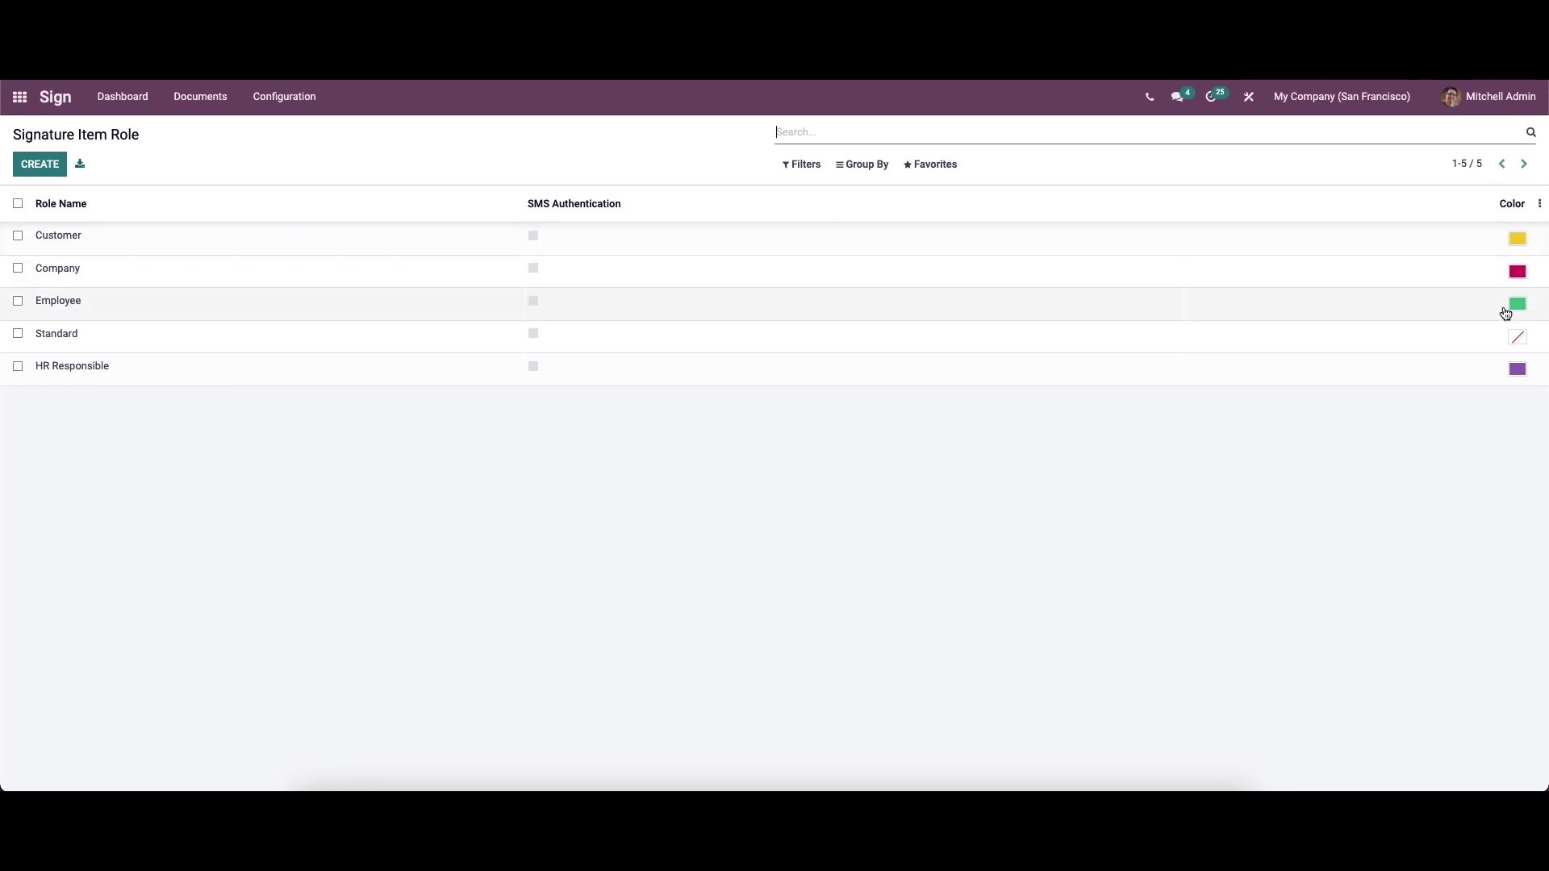
click(40, 166)
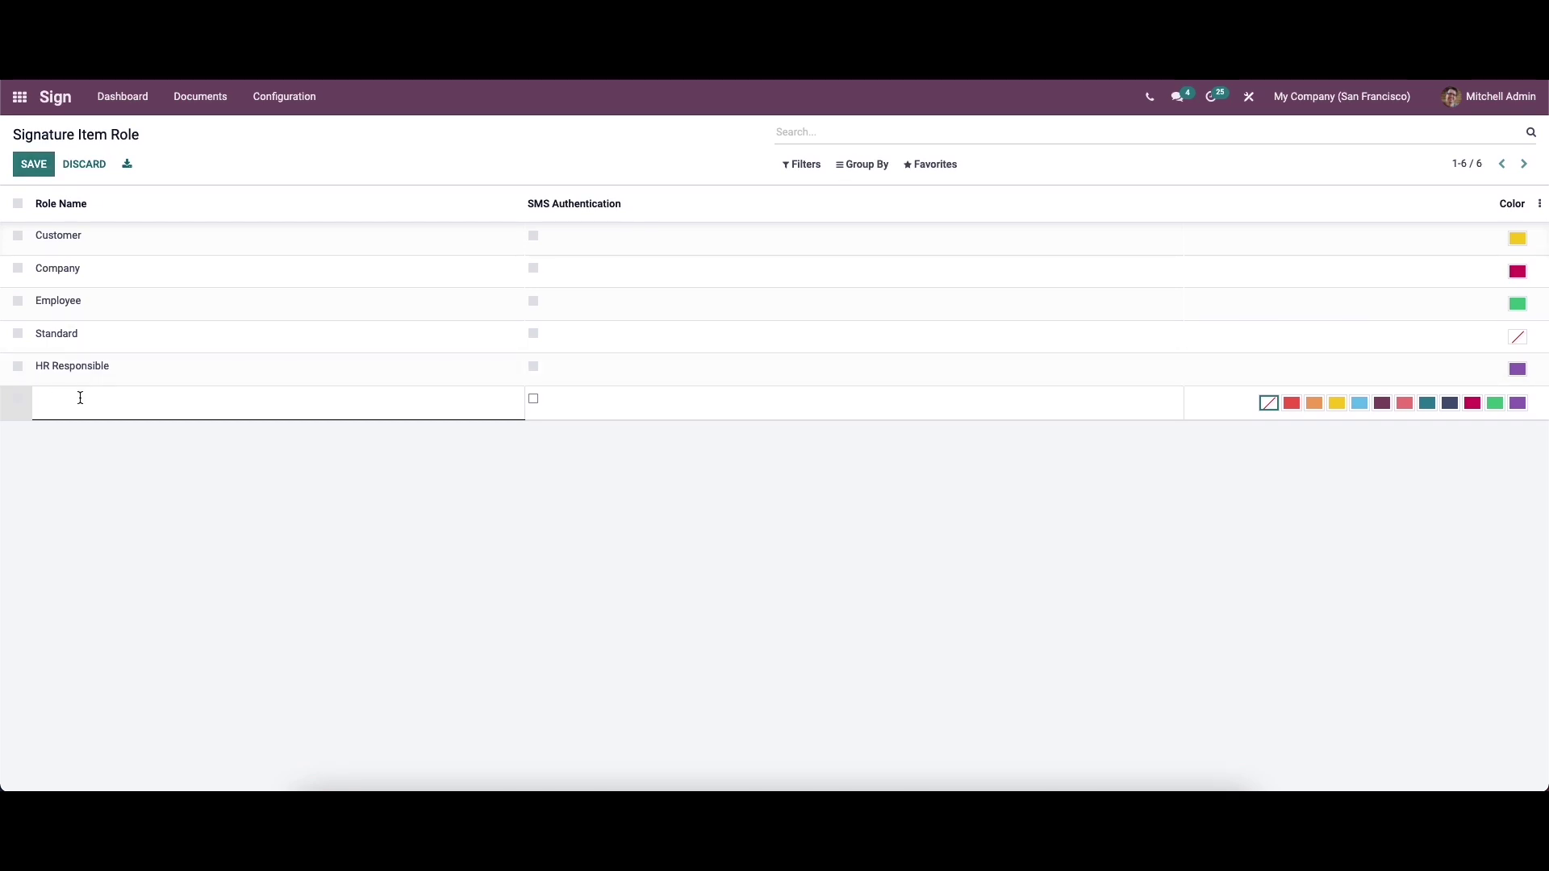
click(84, 164)
- From the templates dashboard, upload Certificate.pdf from the Downloads folder as a PDF to sign
click(127, 99)
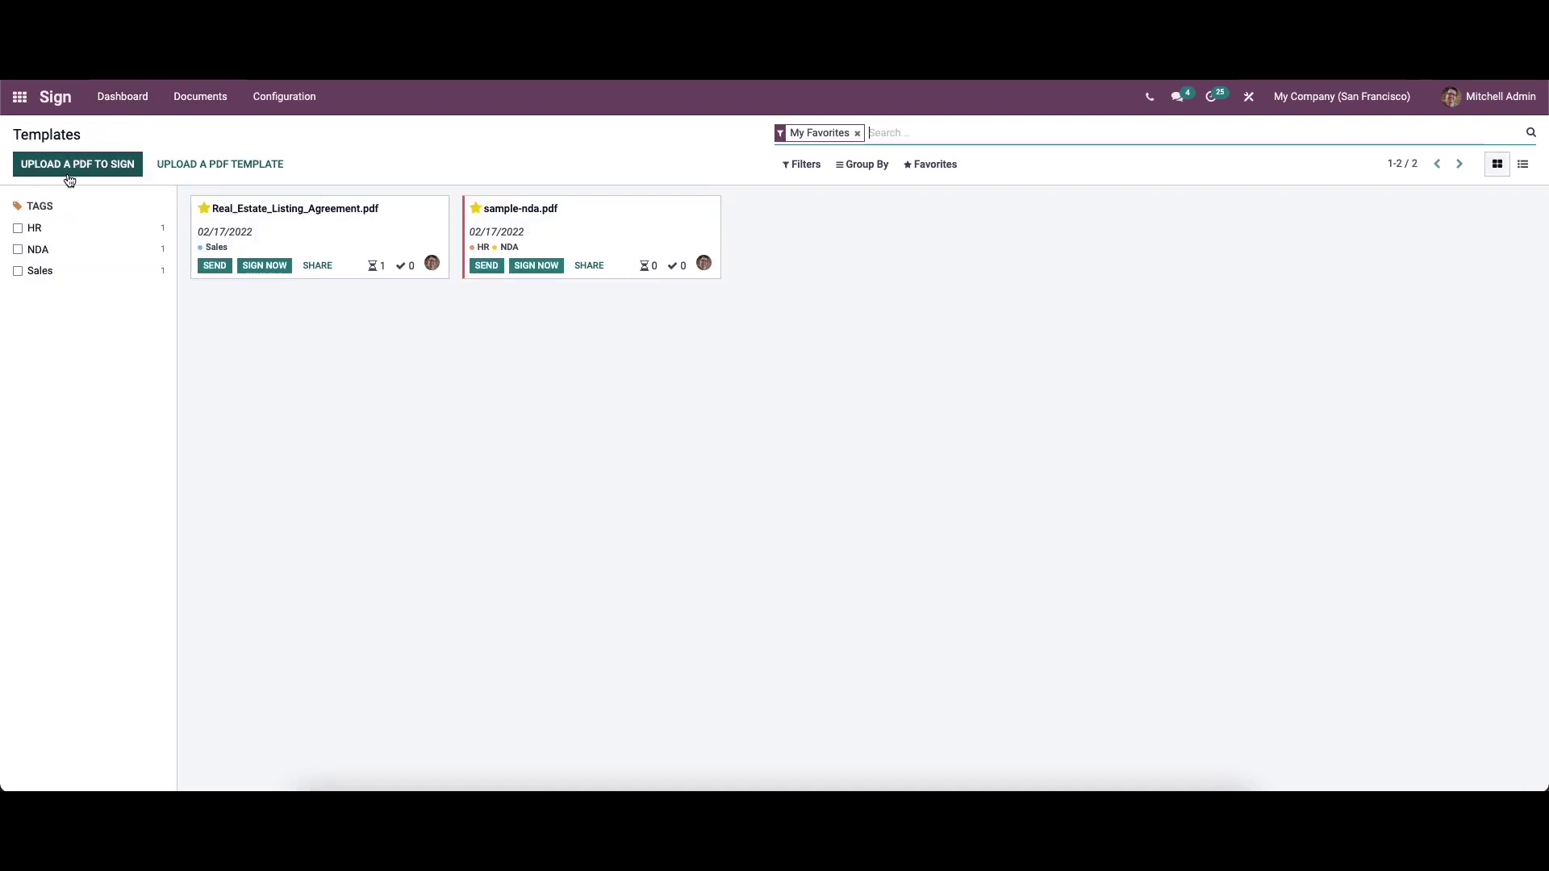
click(115, 175)
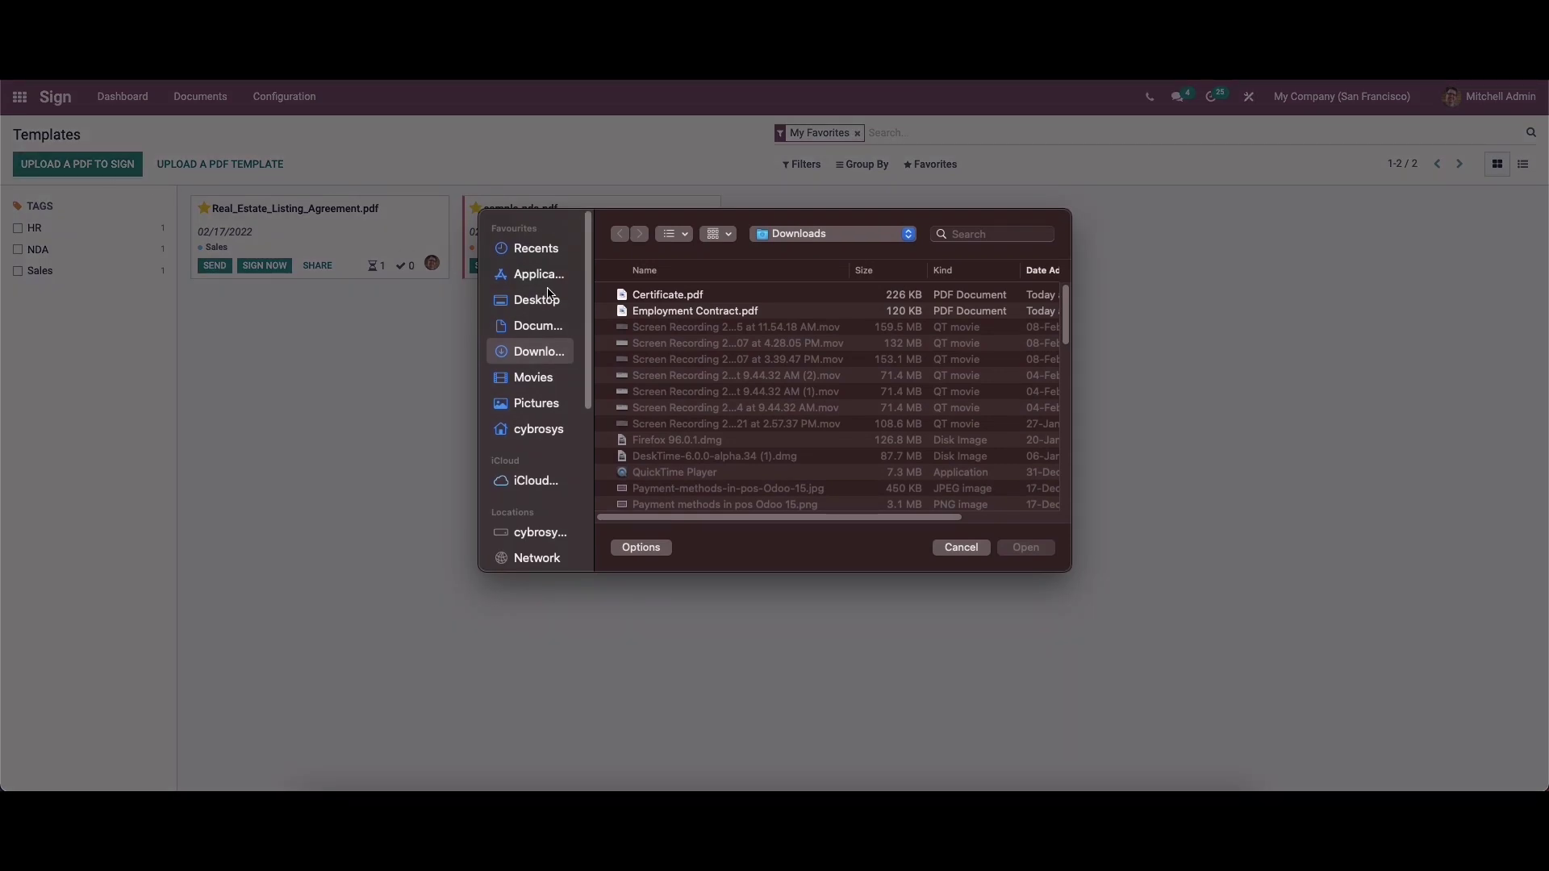
click(709, 297)
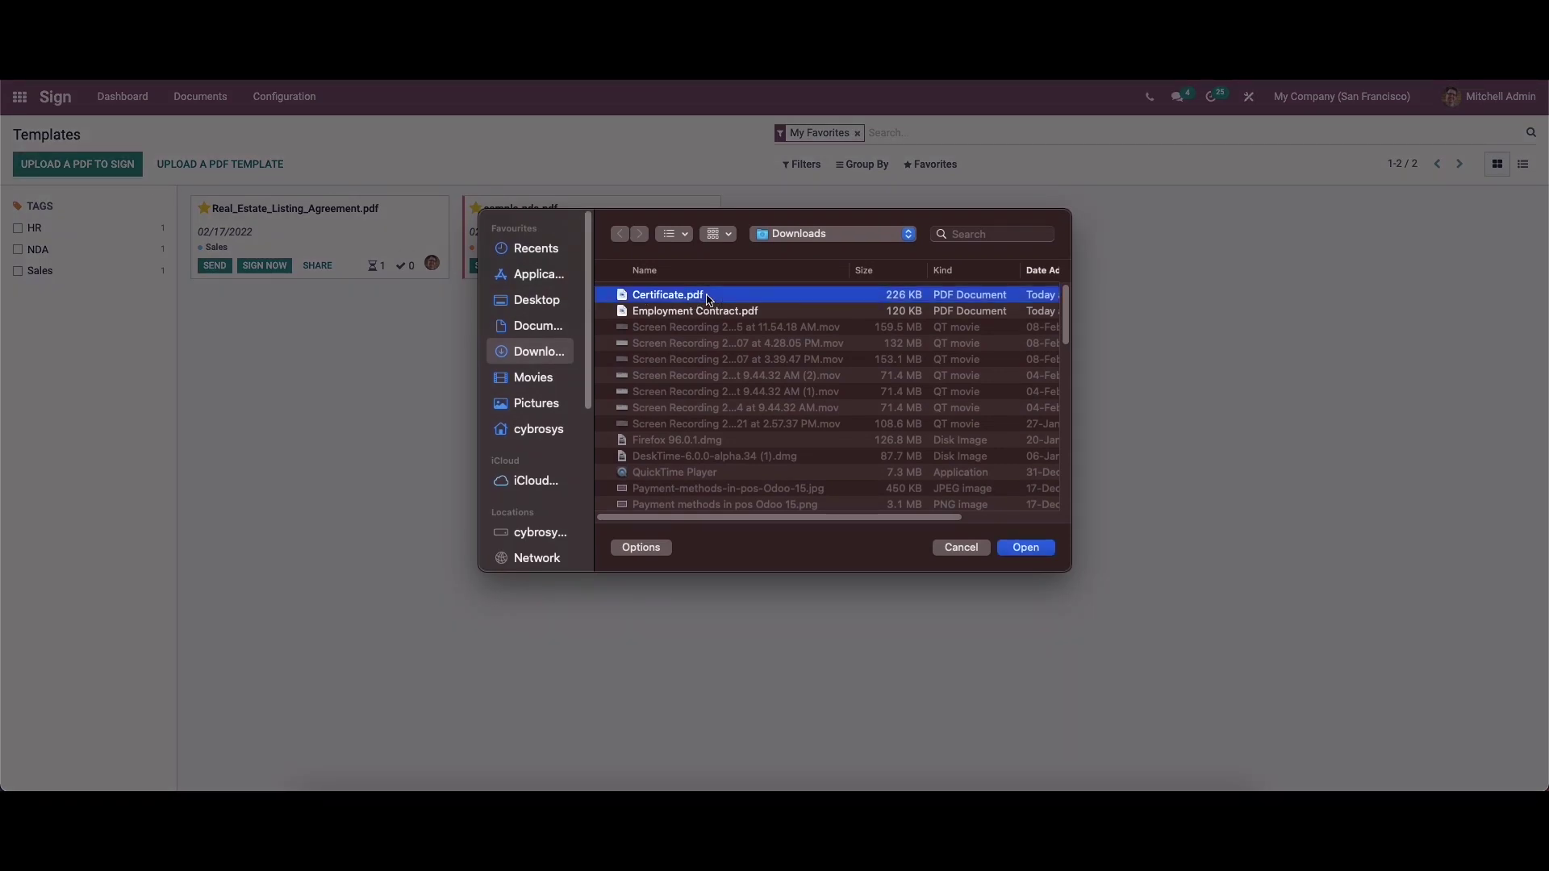
click(1026, 549)
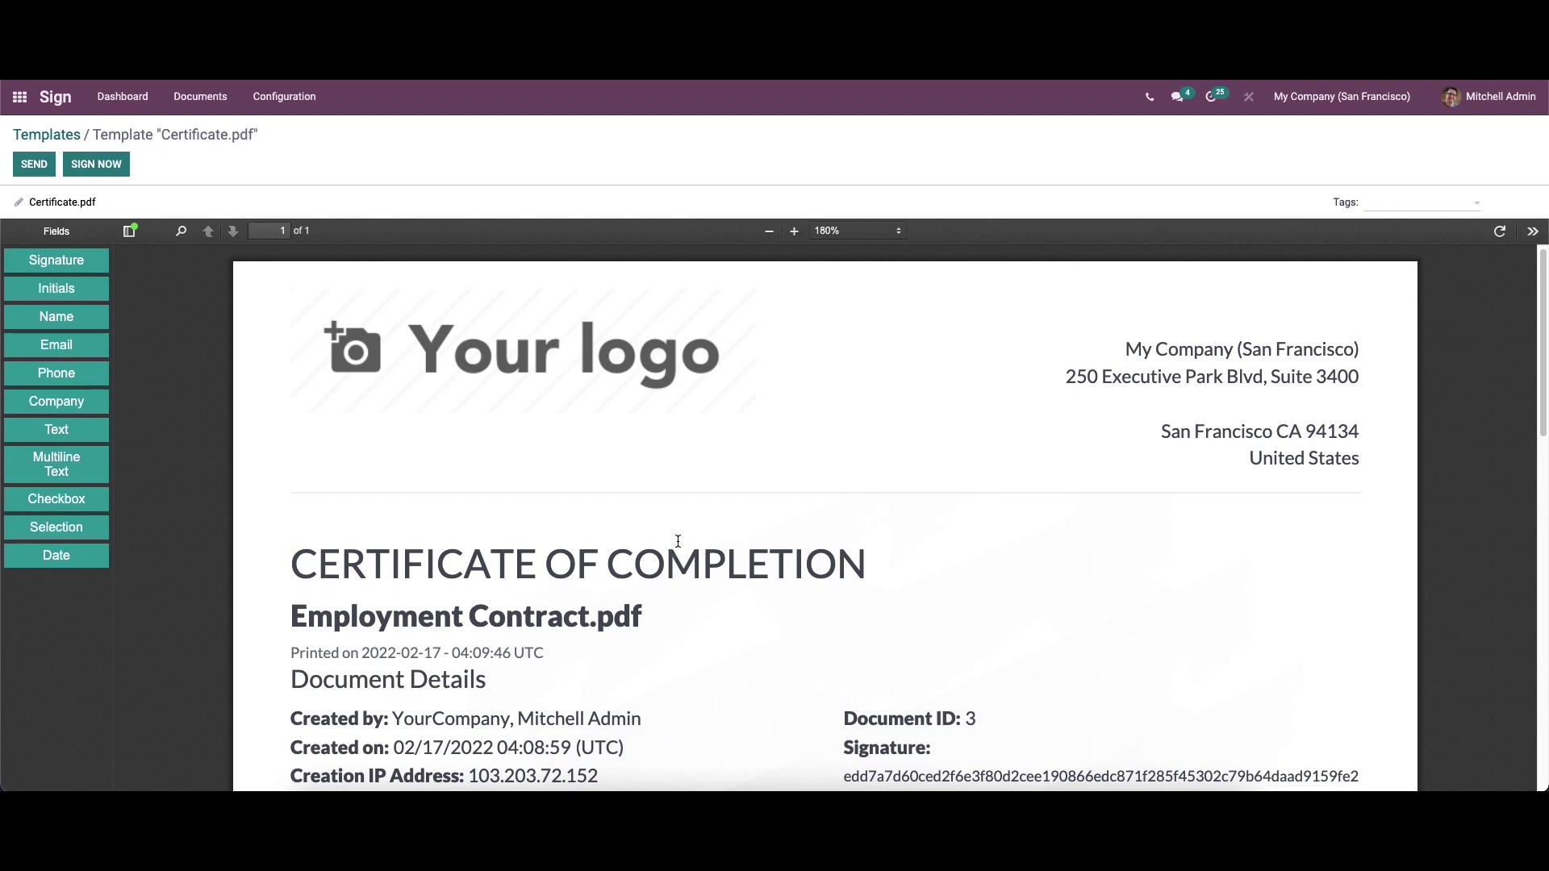
- Look through the Certificate.pdf page and place a Name field below the logo in its header
scroll(678, 540, down, 15)
scroll(679, 537, up, 15)
scroll(680, 536, down, 15)
scroll(680, 535, up, 15)
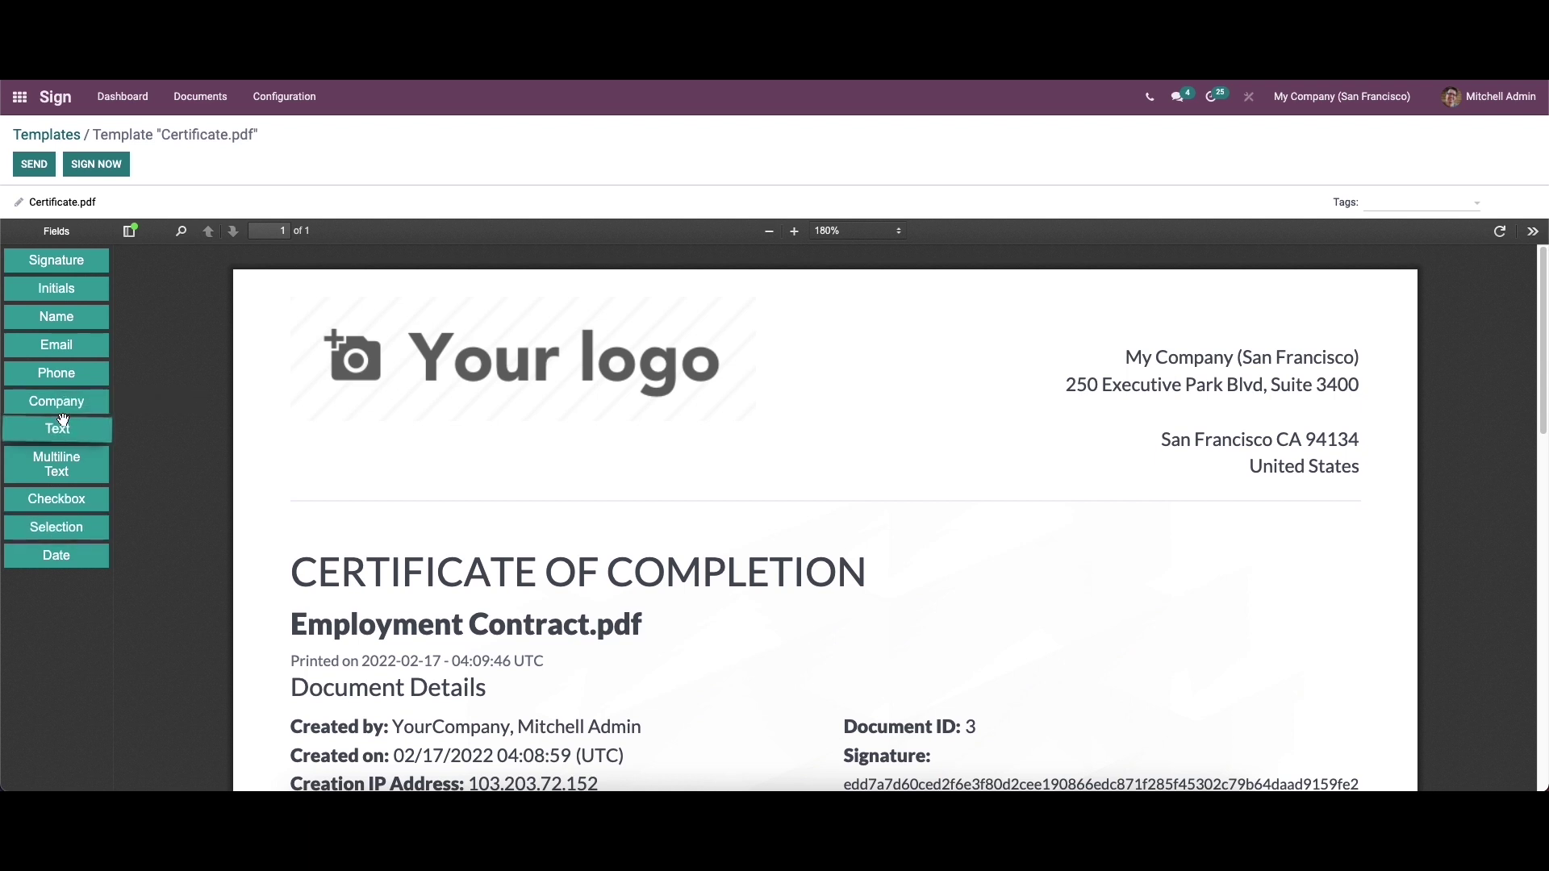
drag(58, 316, 375, 481)
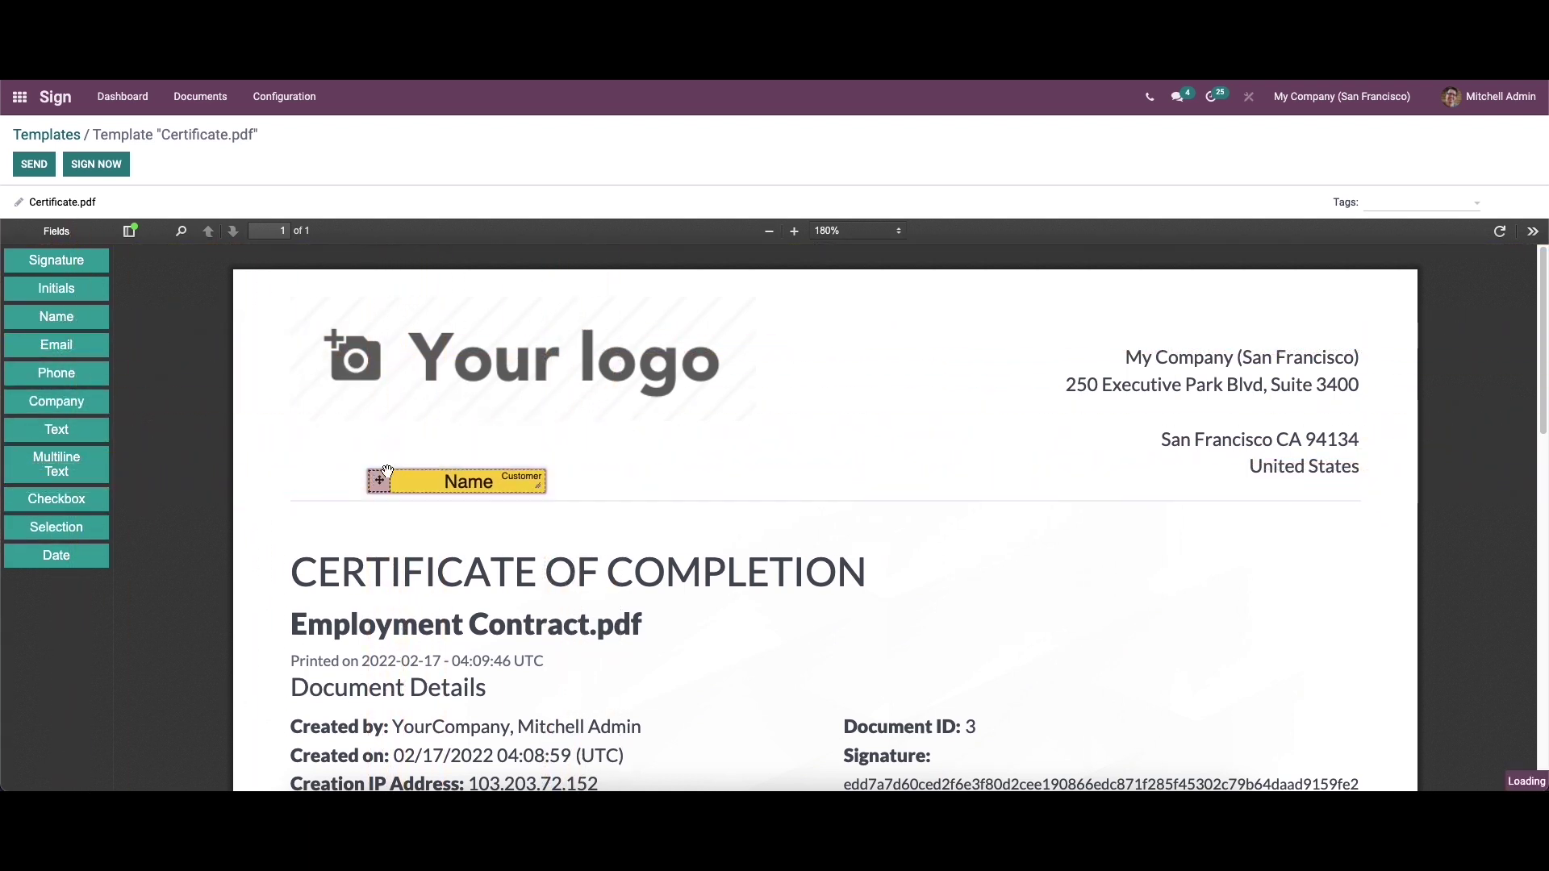
- Place a mandatory Signature field filled by Customer in the page footer, and a Date field in the header beside the Name field
scroll(445, 385, down, 1)
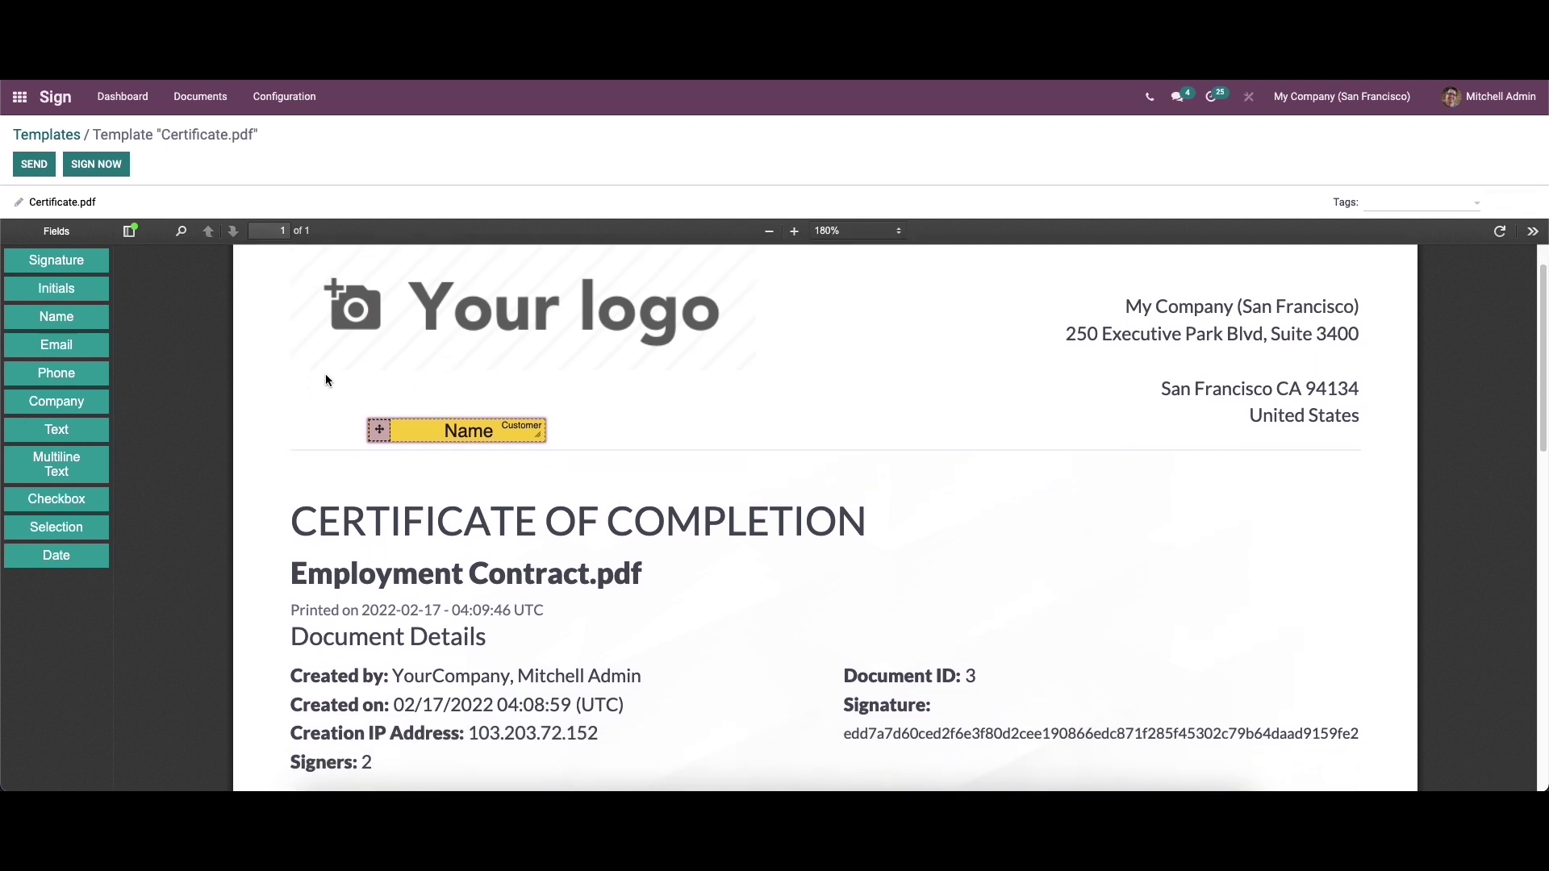
mouse_move(78, 260)
mouse_down()
mouse_move(844, 452)
mouse_move(1282, 501)
mouse_move(1168, 511)
mouse_move(1192, 685)
mouse_move(1183, 733)
mouse_move(1119, 705)
mouse_move(1124, 719)
mouse_move(1133, 647)
mouse_up()
right_click(1343, 655)
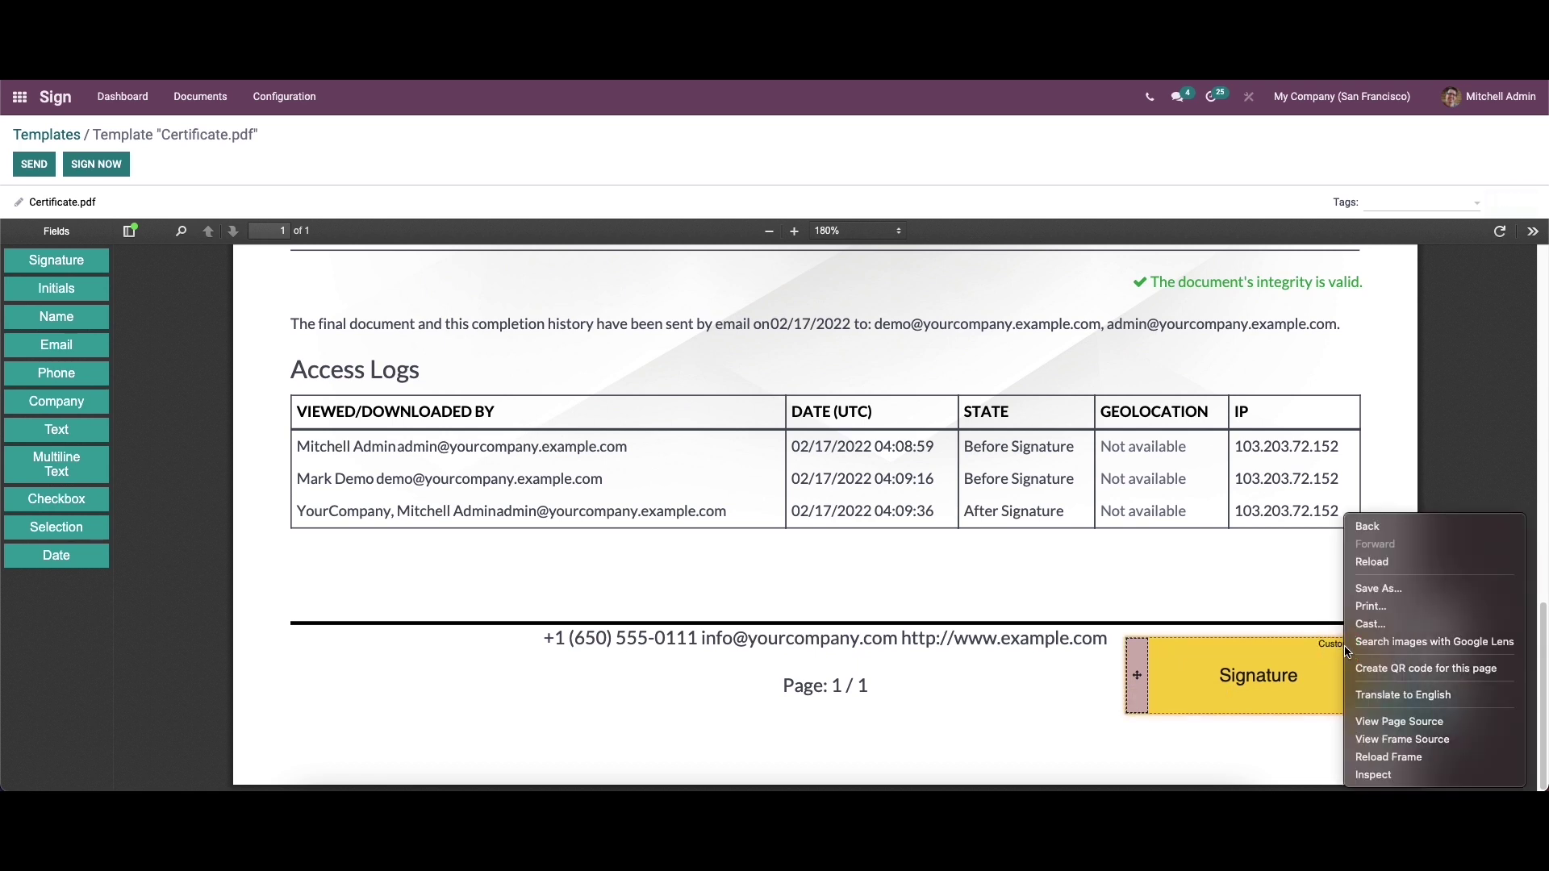
click(1324, 666)
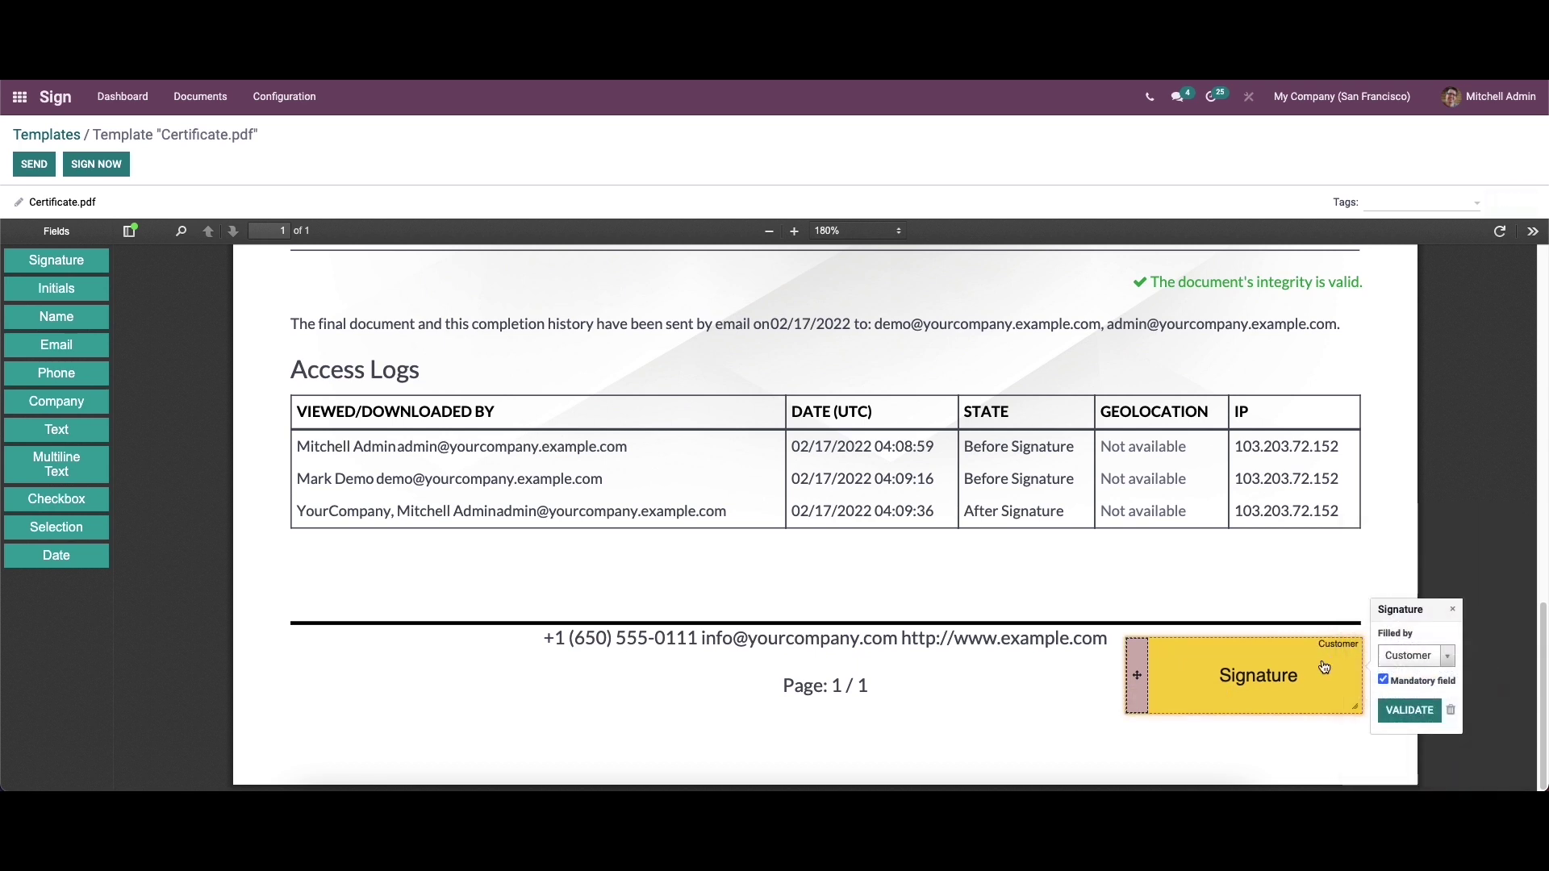
click(1411, 712)
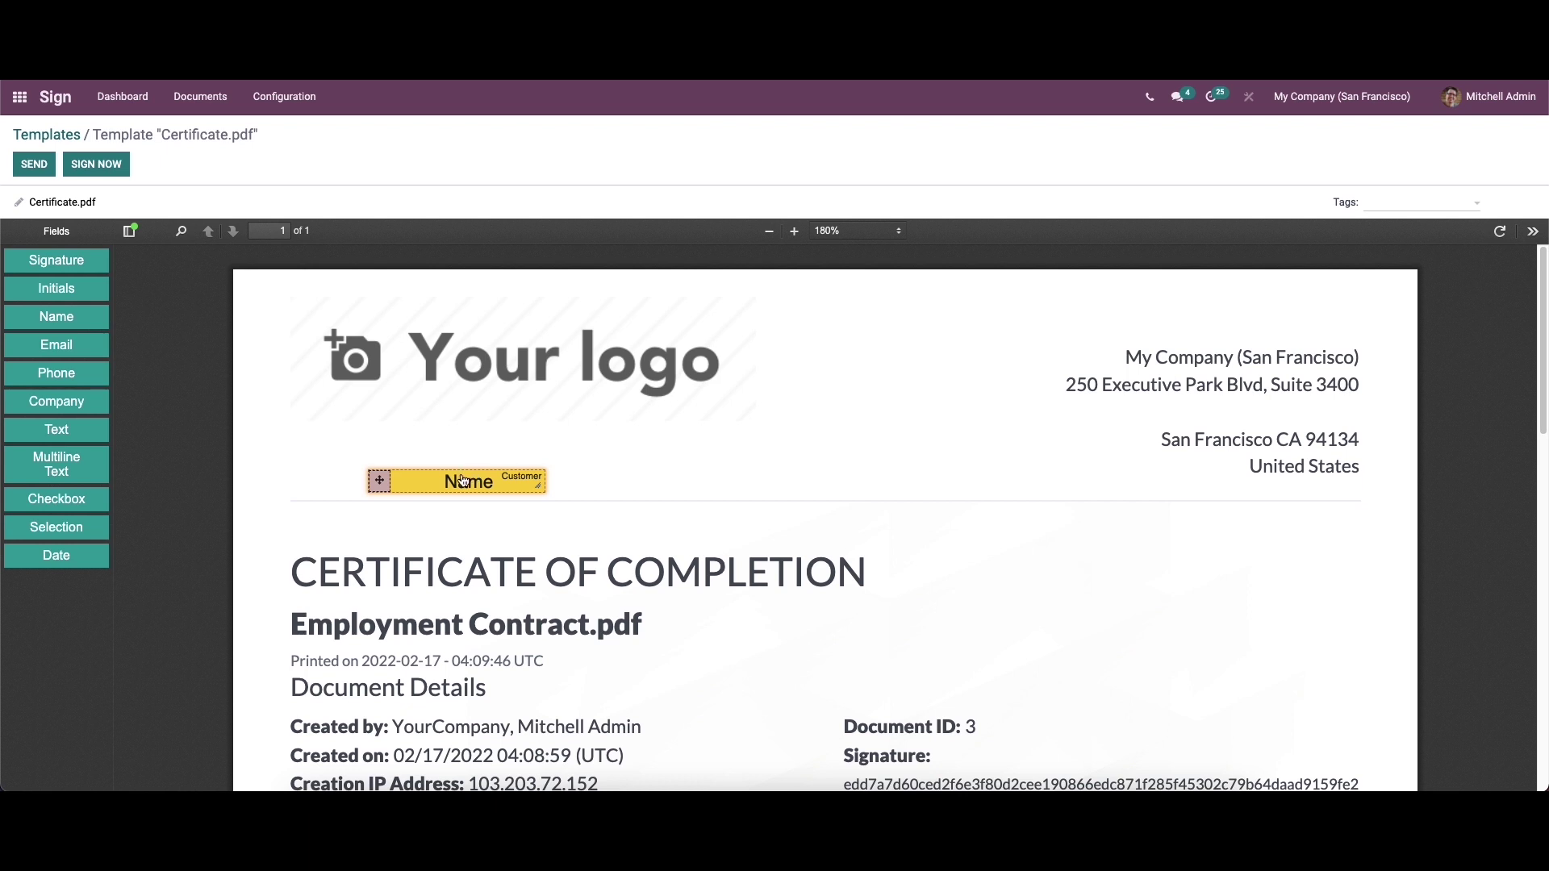
drag(69, 556, 944, 481)
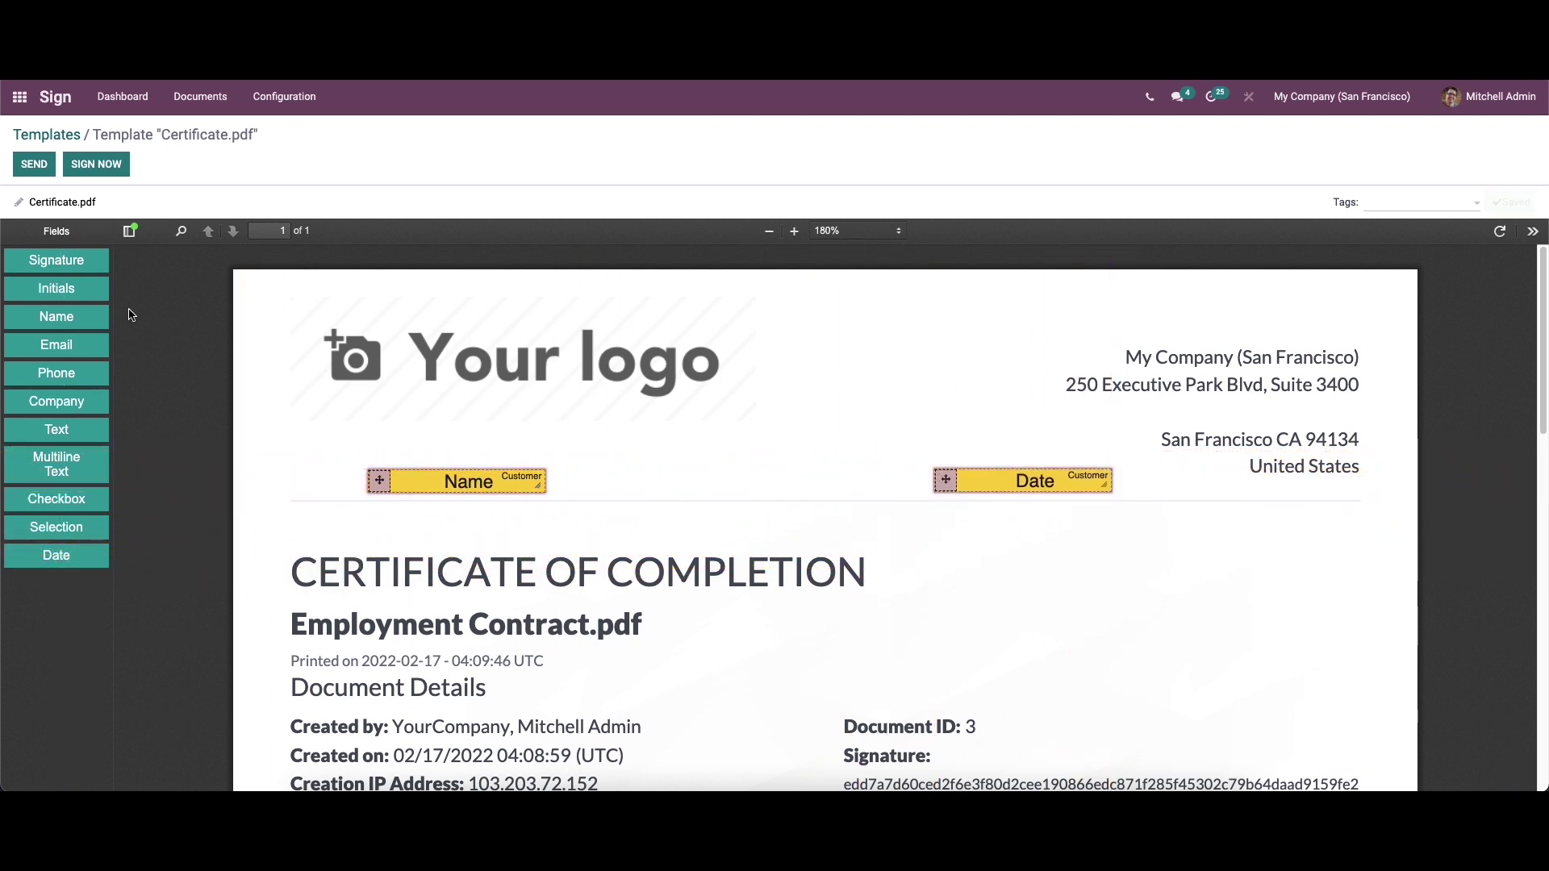
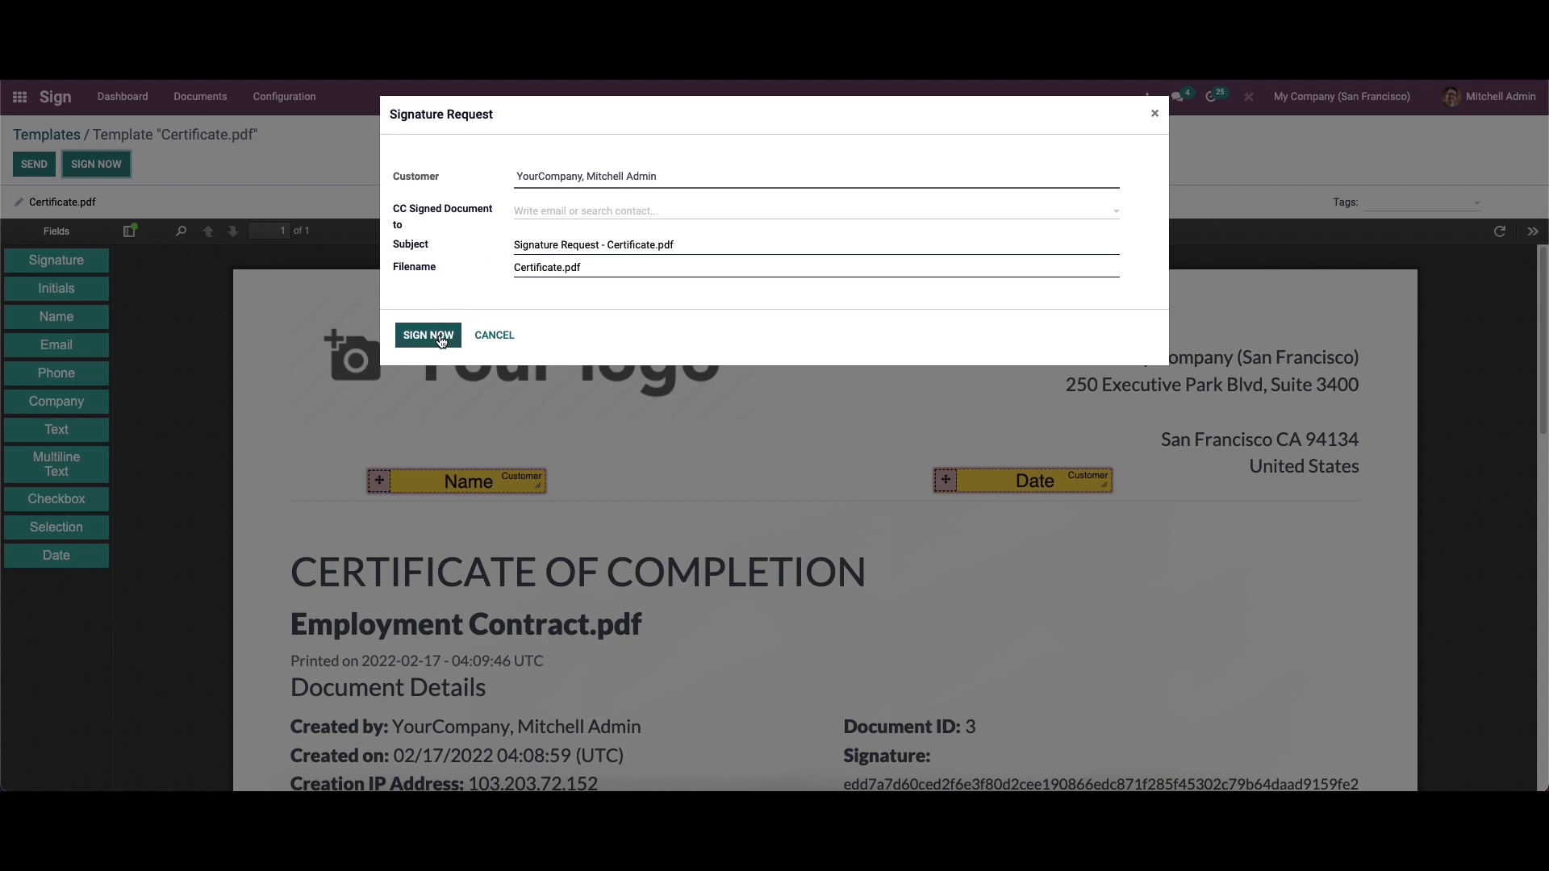
- Start signing Certificate.pdf immediately with the default signature request, and fill in the Name and Date fields
click(441, 338)
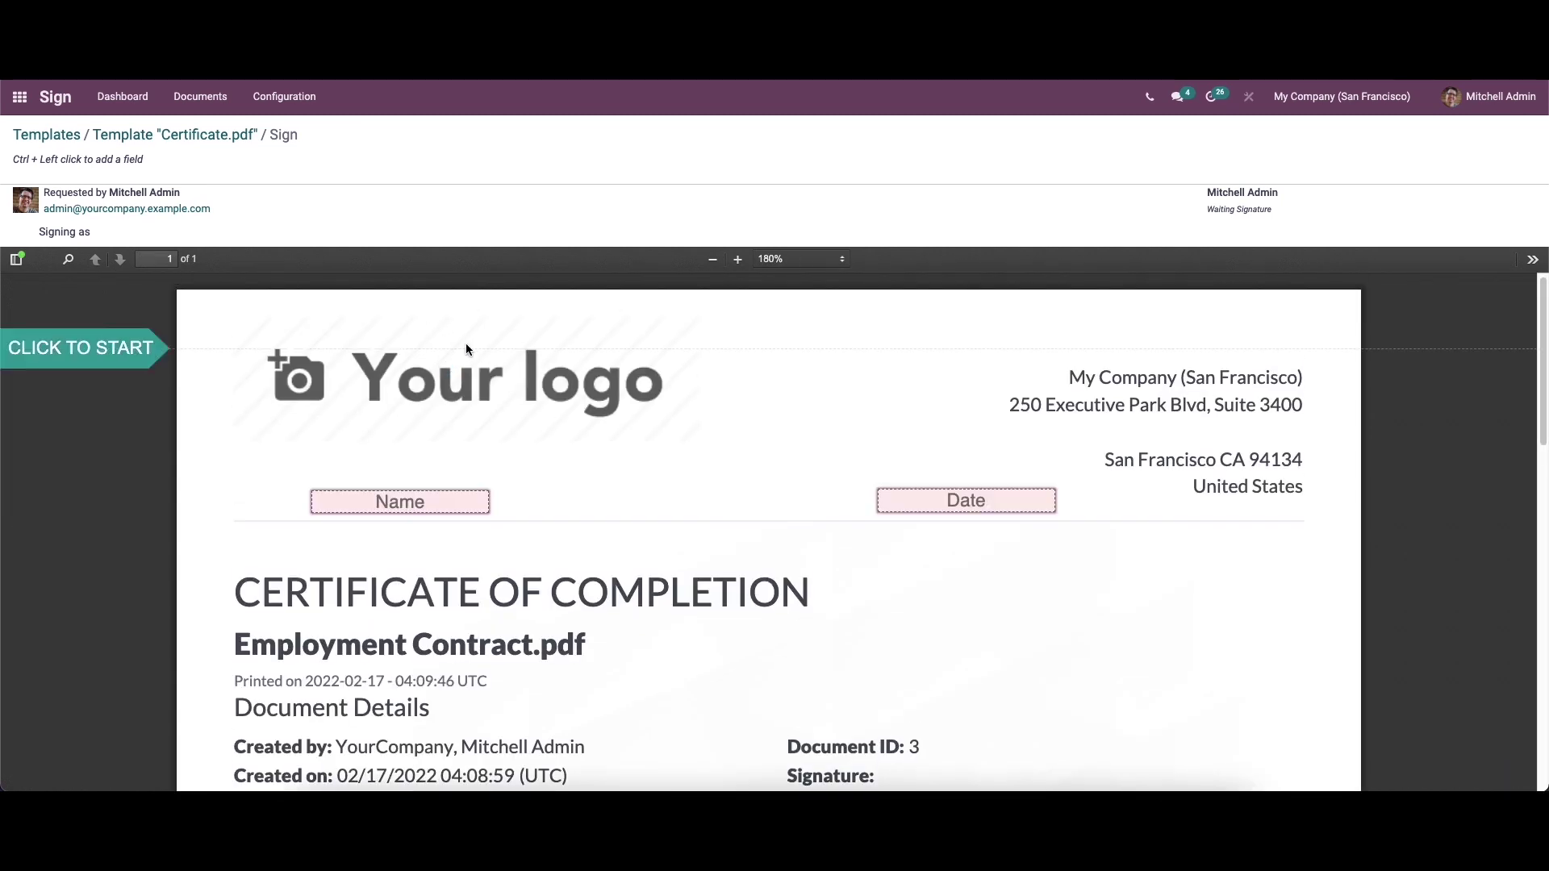
click(128, 351)
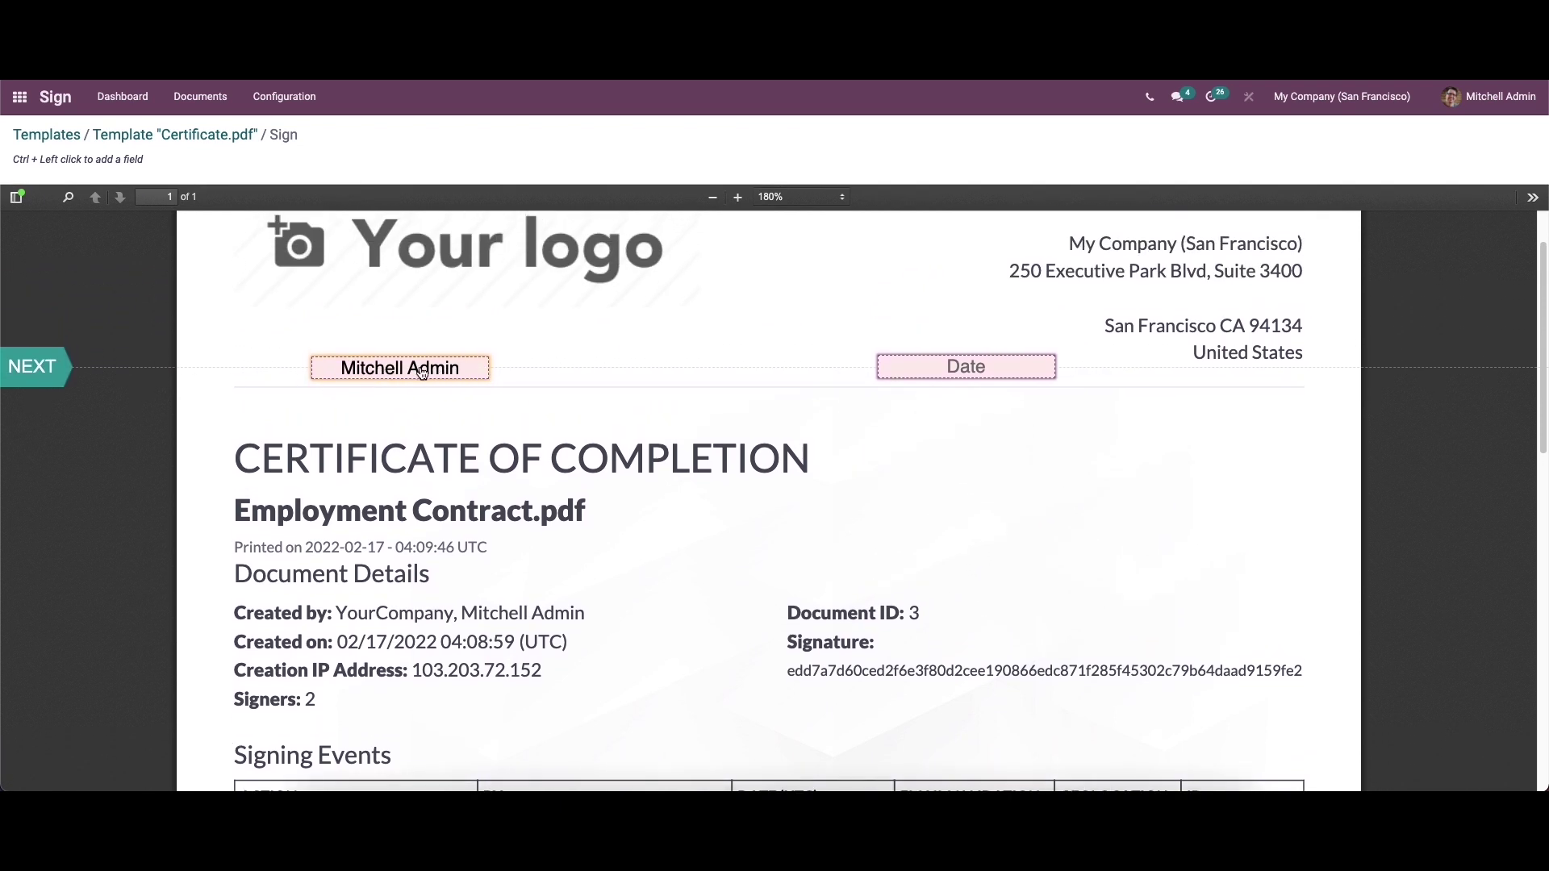
click(941, 368)
- Sign the Signature field in the page footer, look at the Load option, and adopt the Auto-generated signature instead
scroll(928, 384, down, 7)
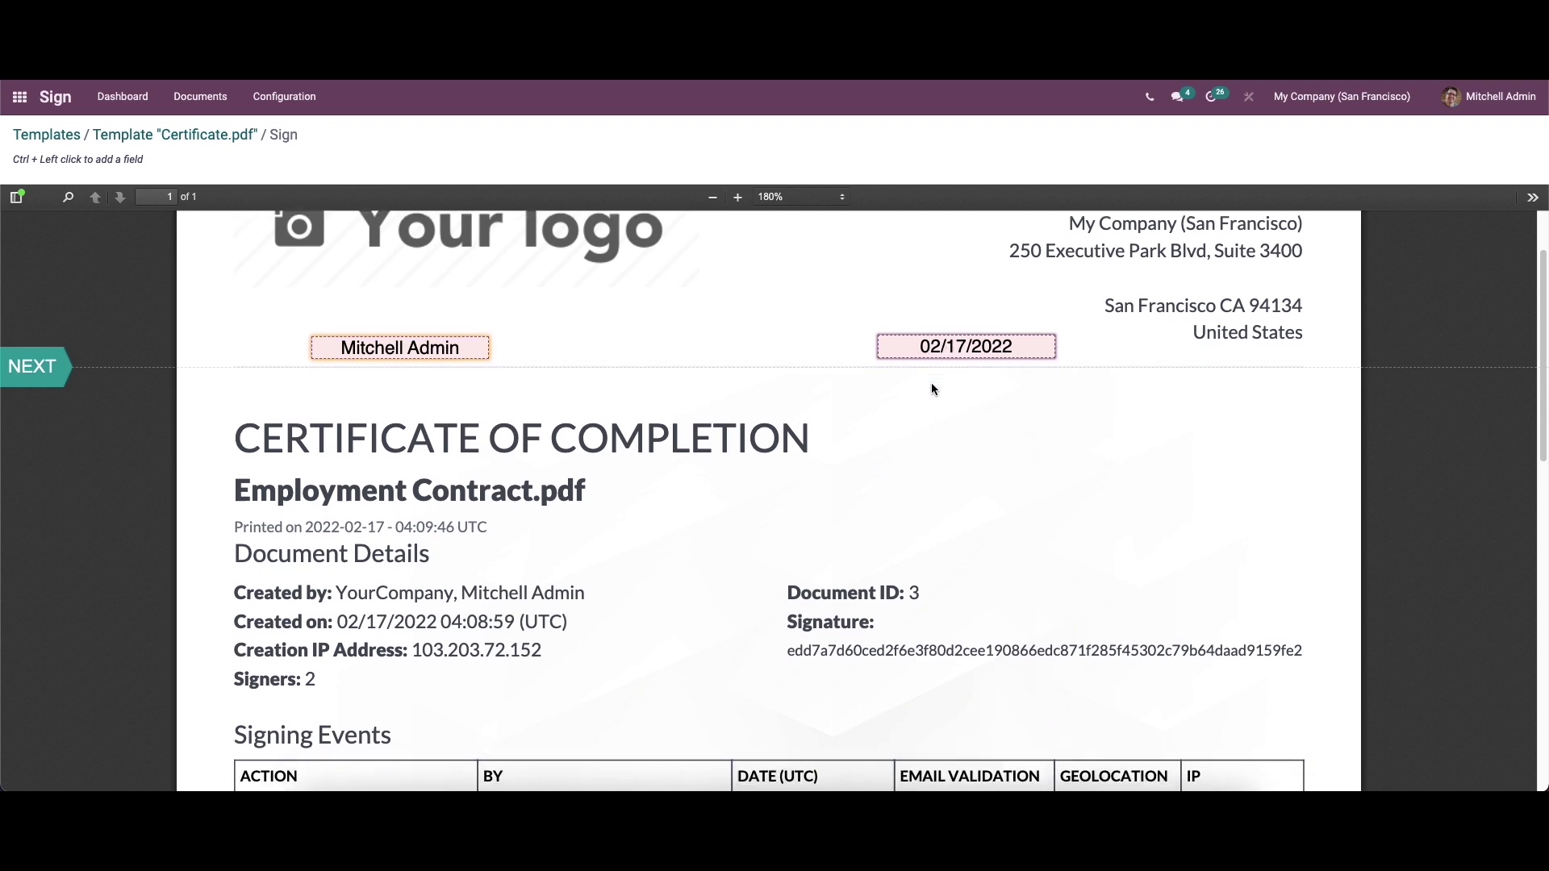
scroll(996, 376, down, 4)
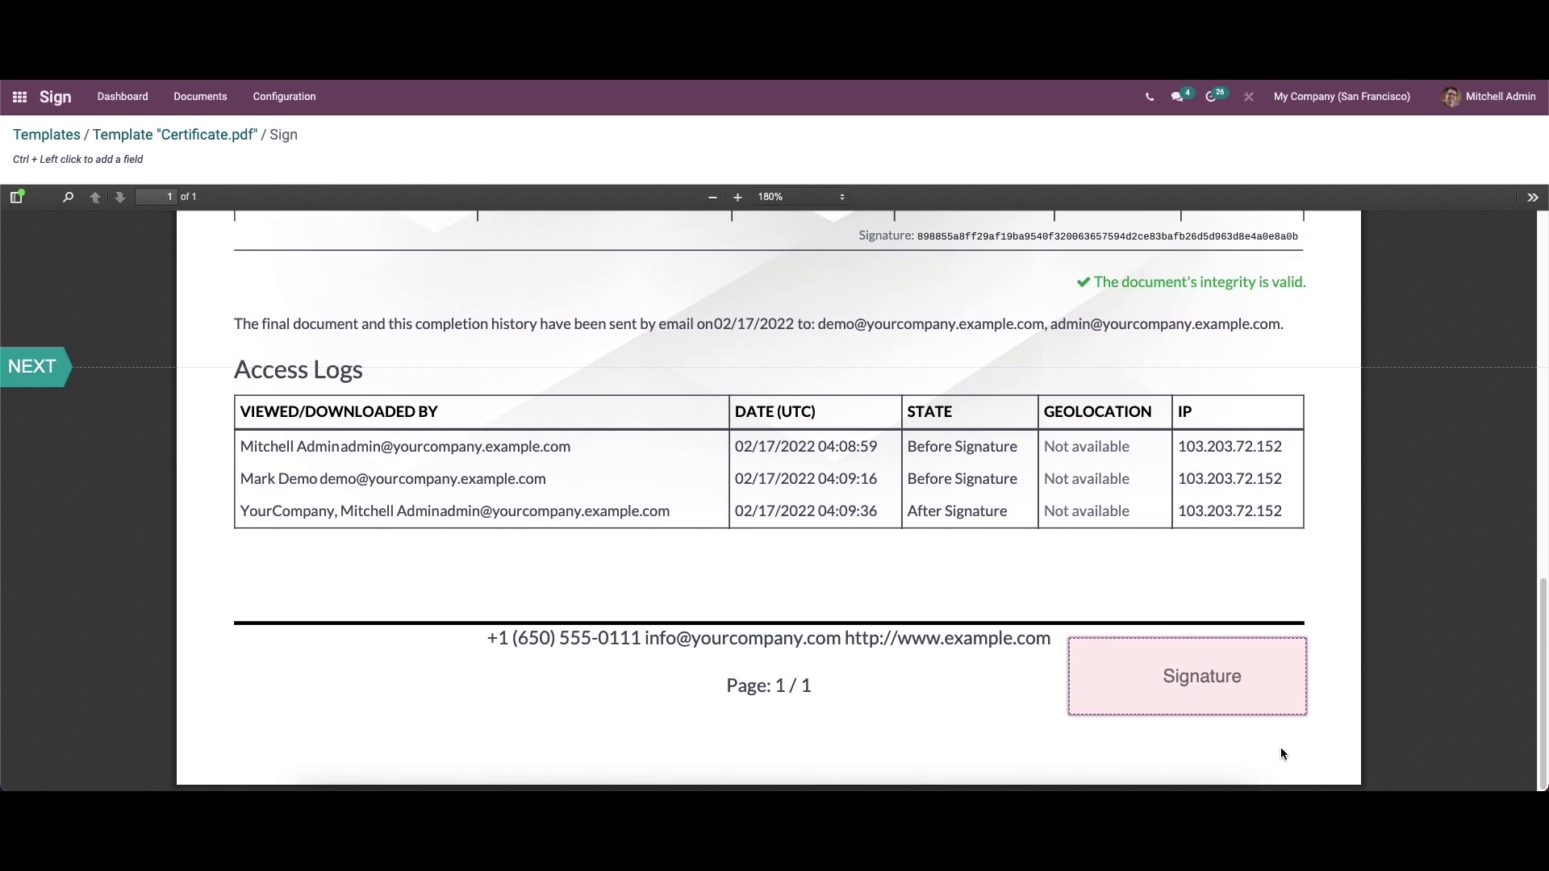
click(1212, 681)
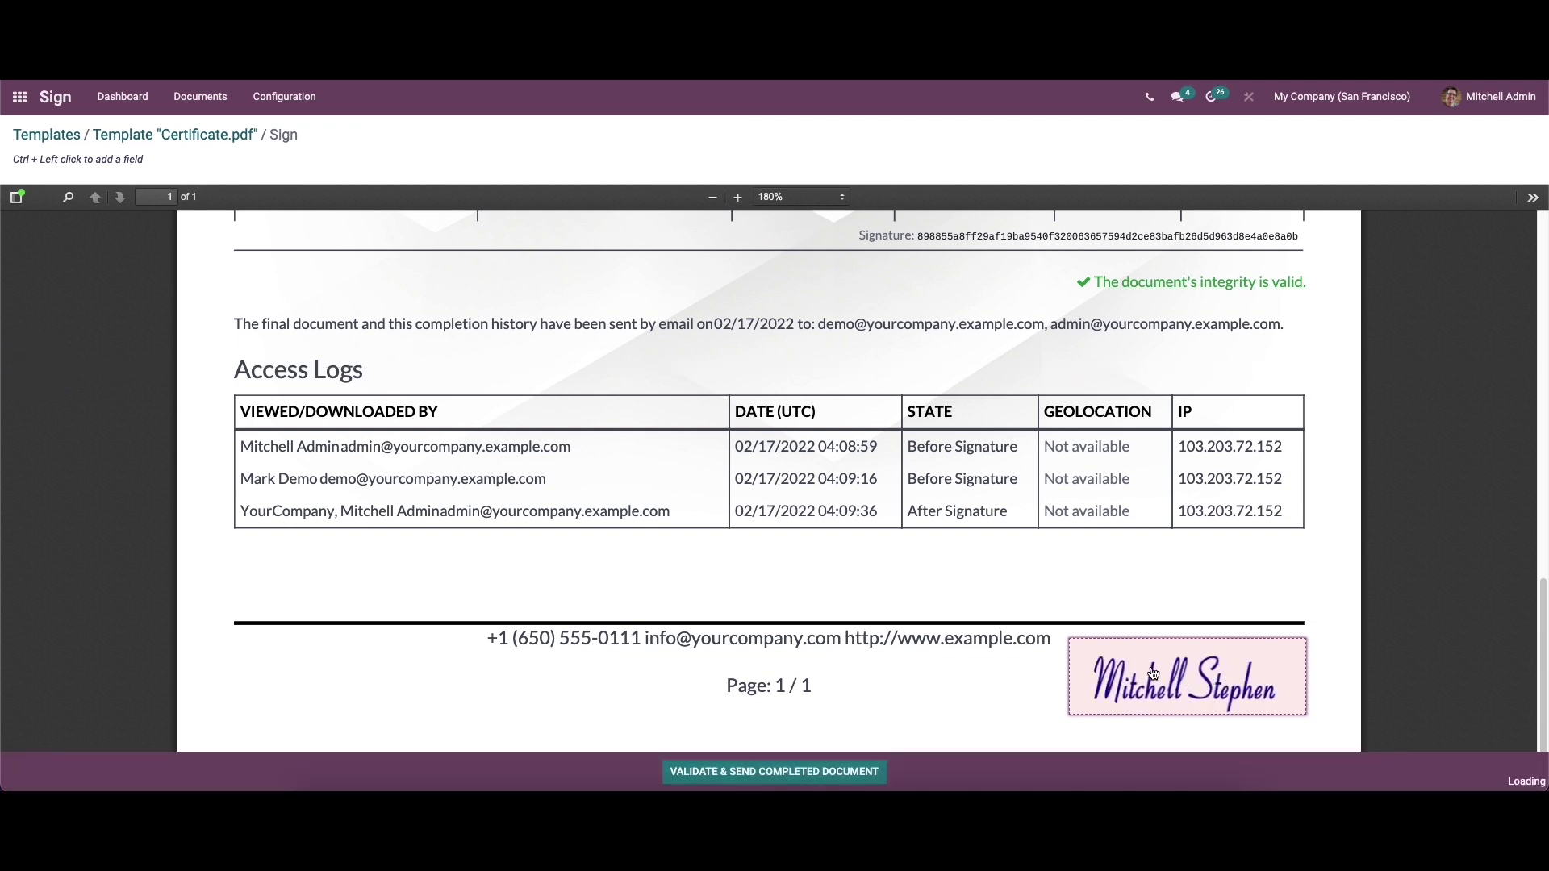
click(730, 773)
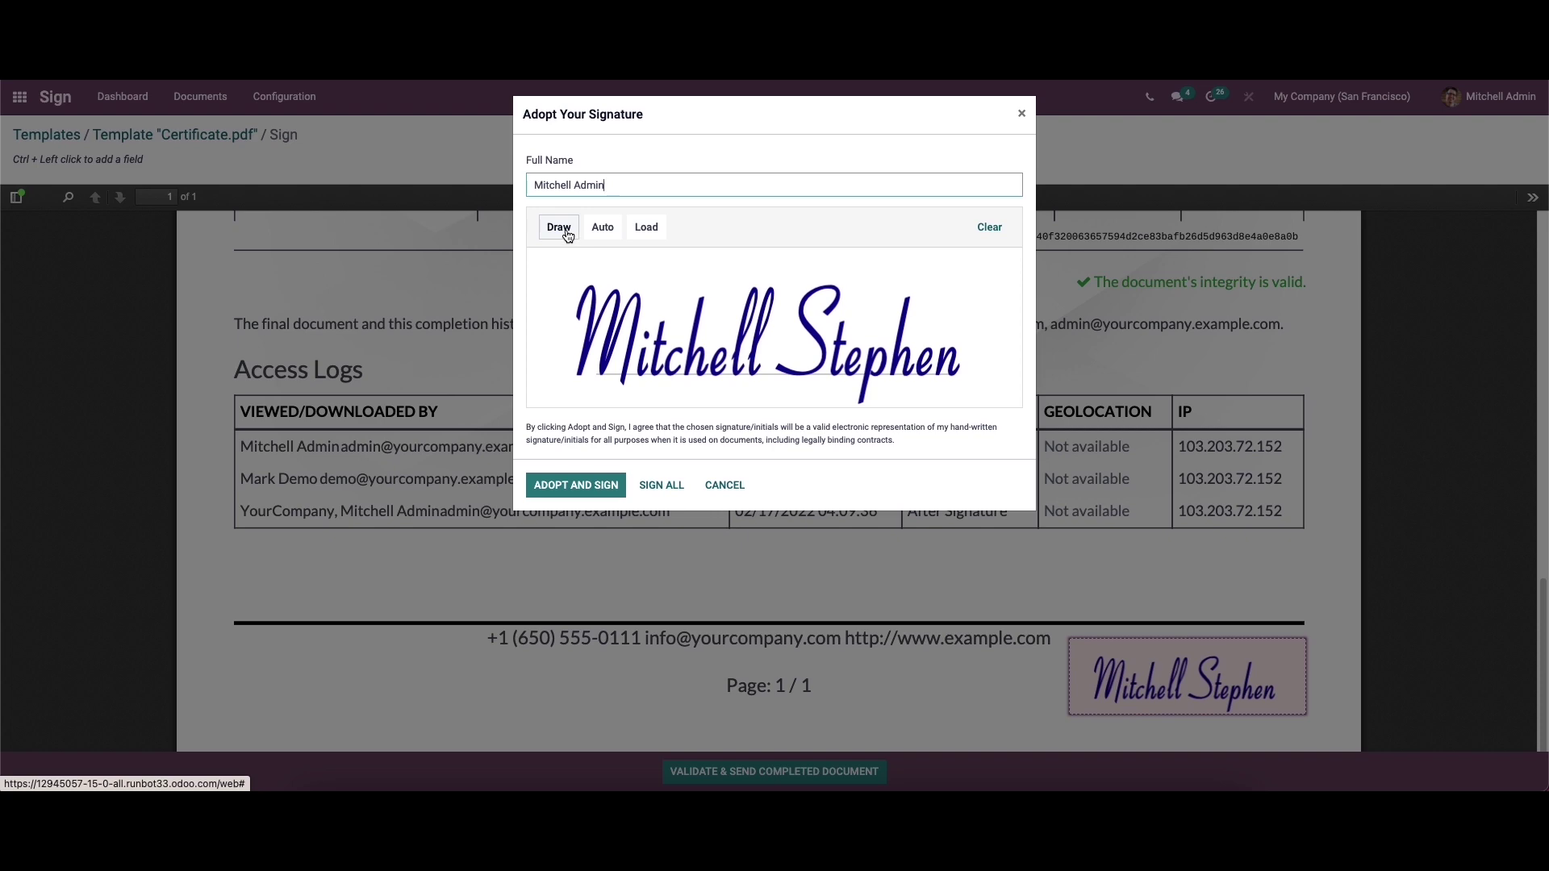
click(599, 233)
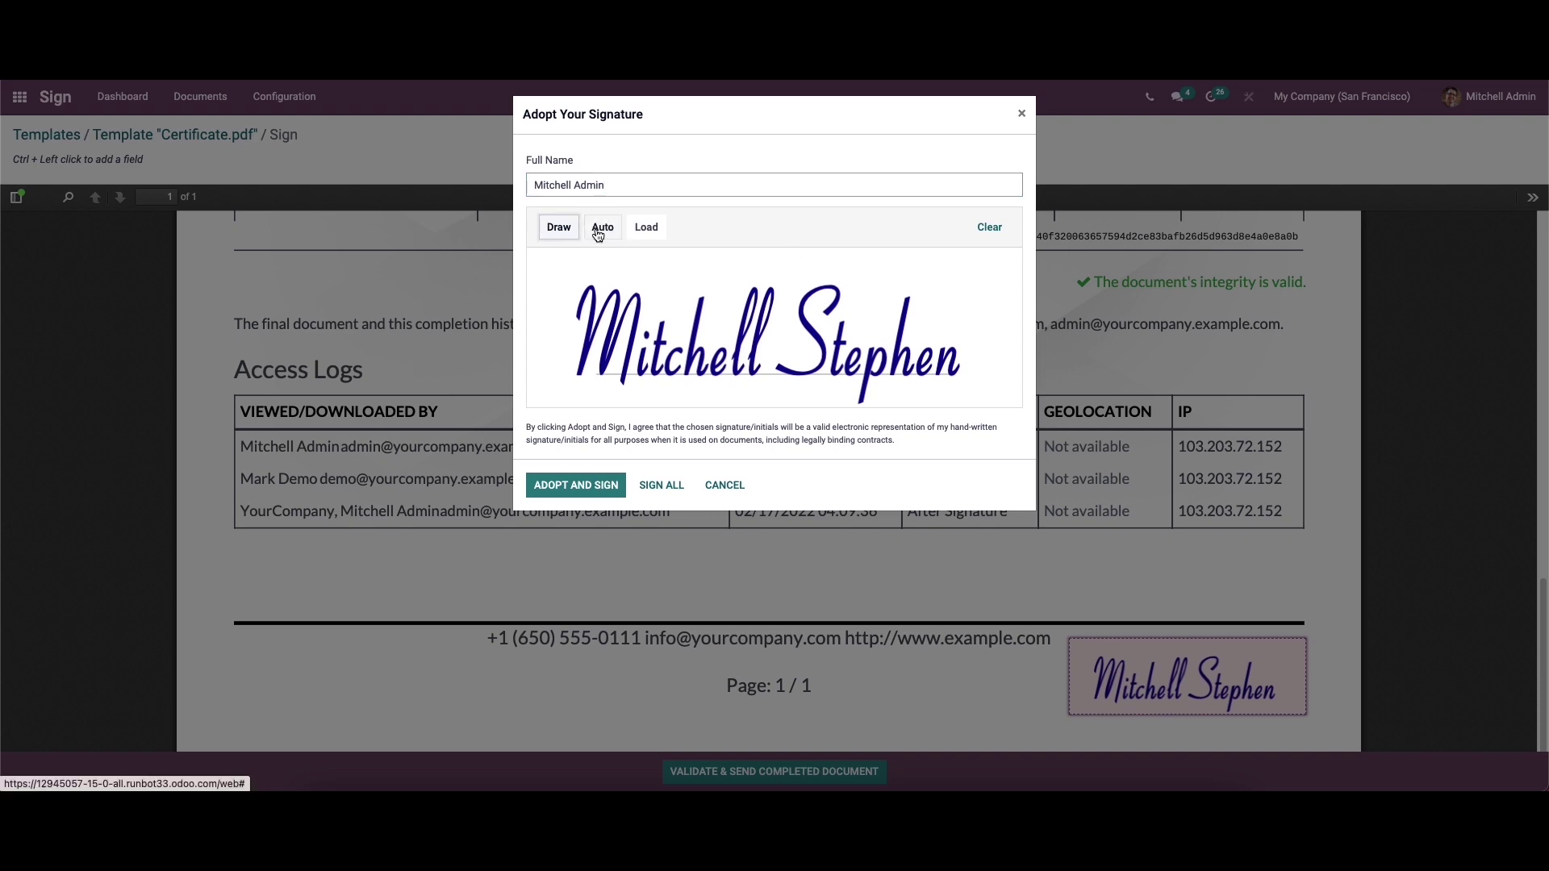
click(650, 237)
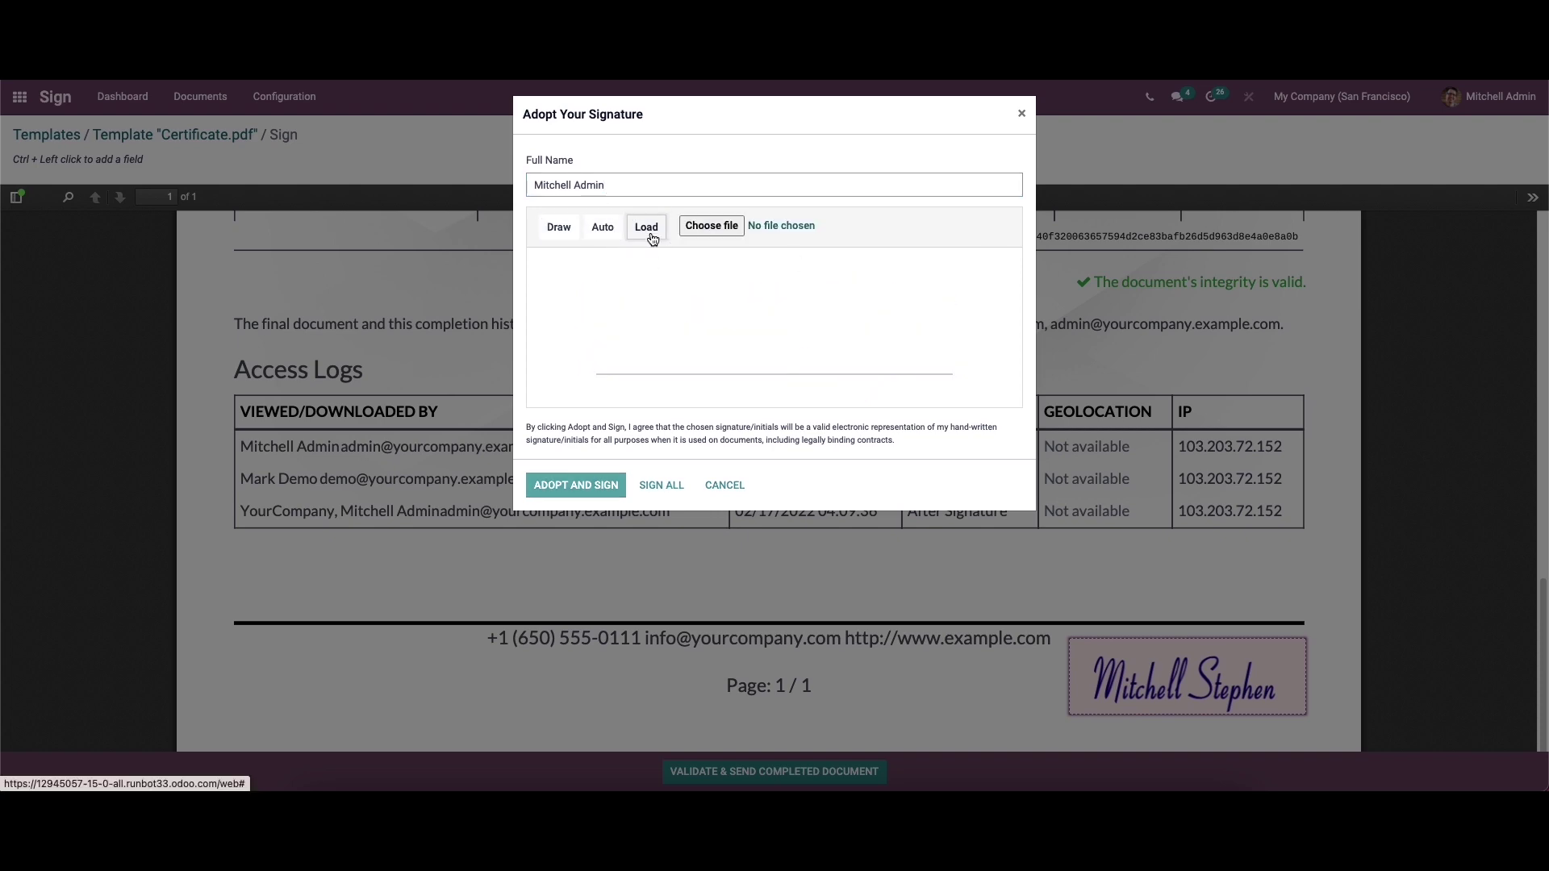
click(712, 225)
click(966, 548)
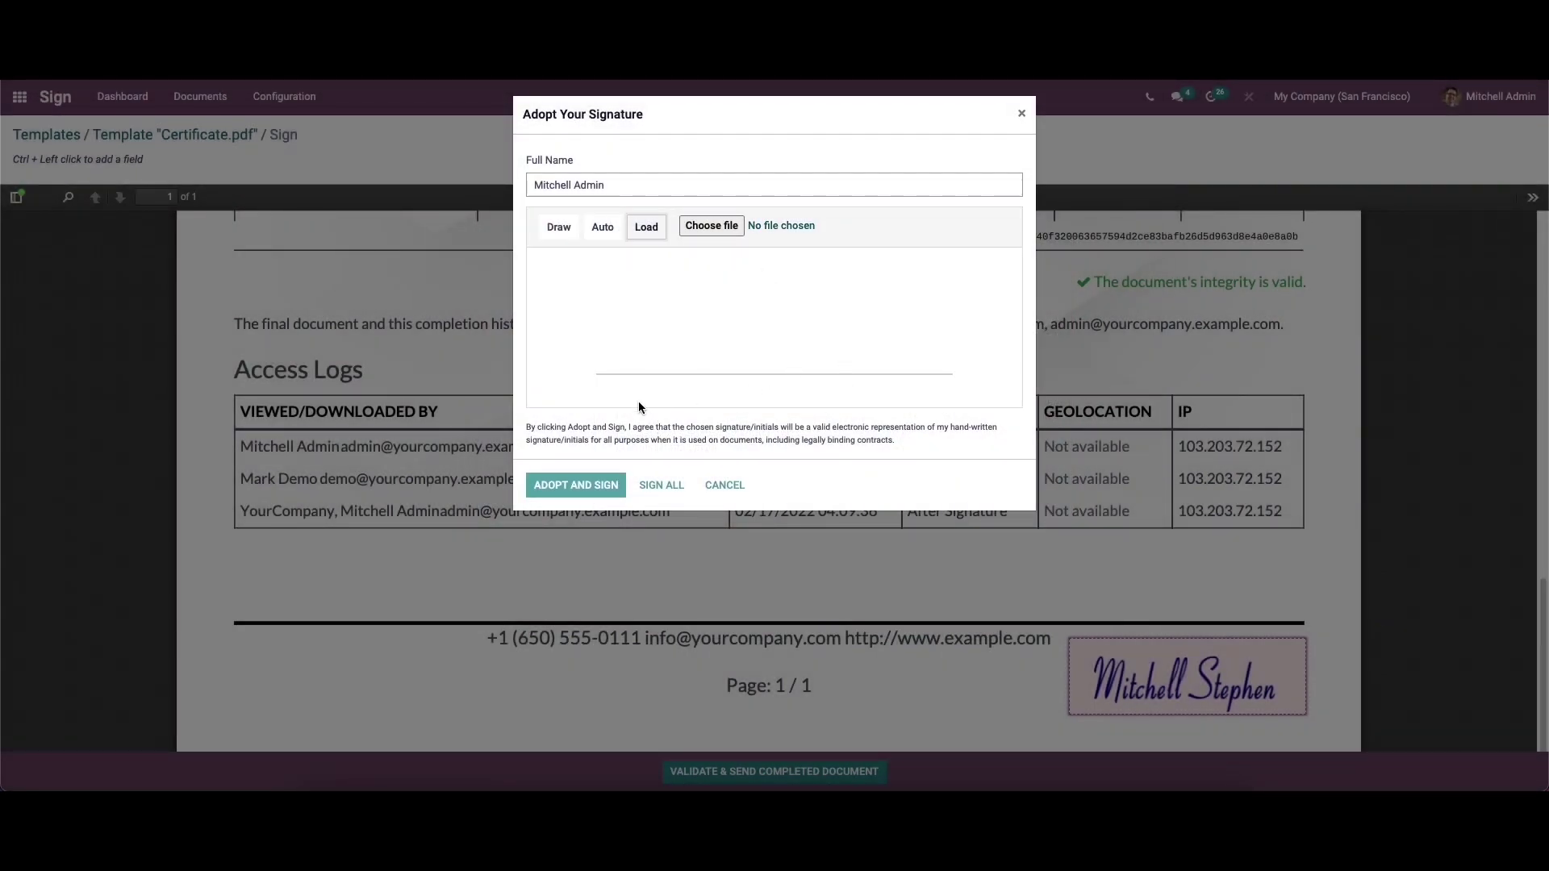
click(603, 234)
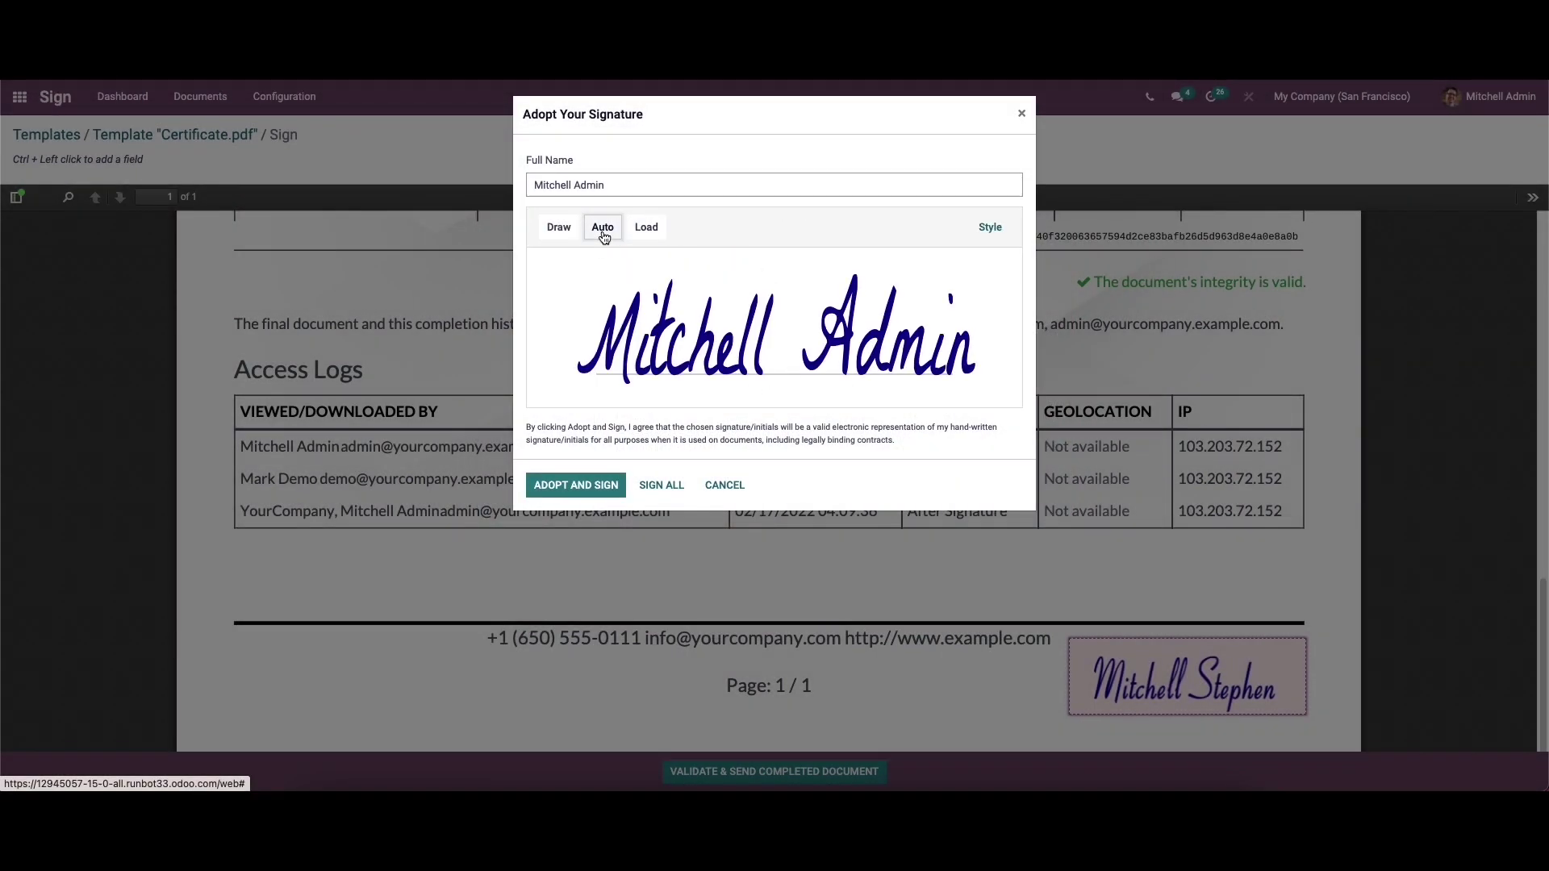
click(588, 489)
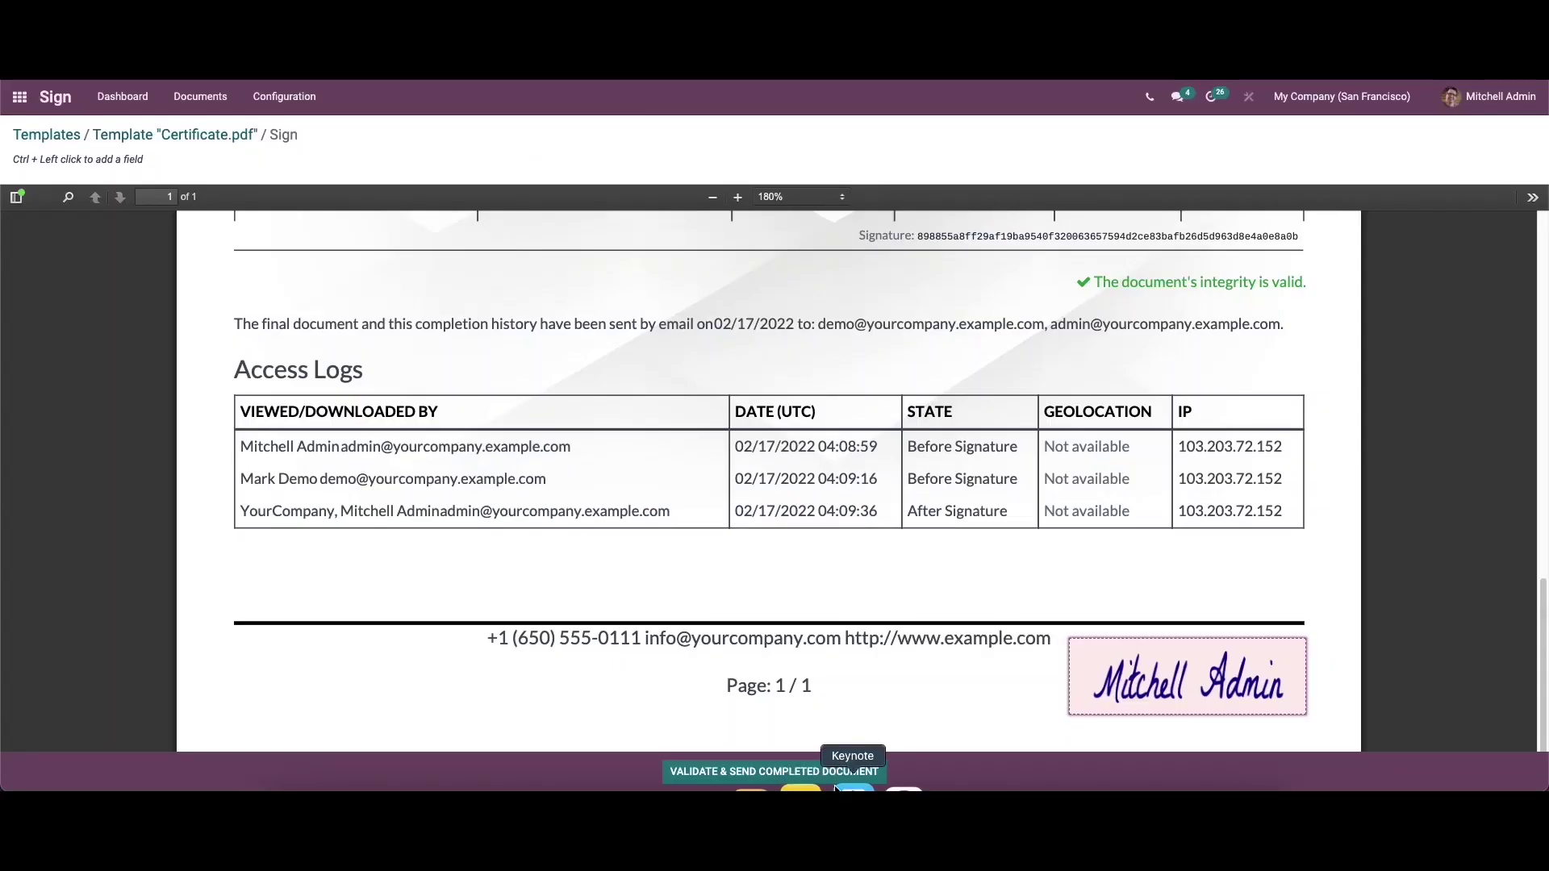
- Validate and send the completed document, and view the signed Certificate.pdf from header to footer
click(792, 771)
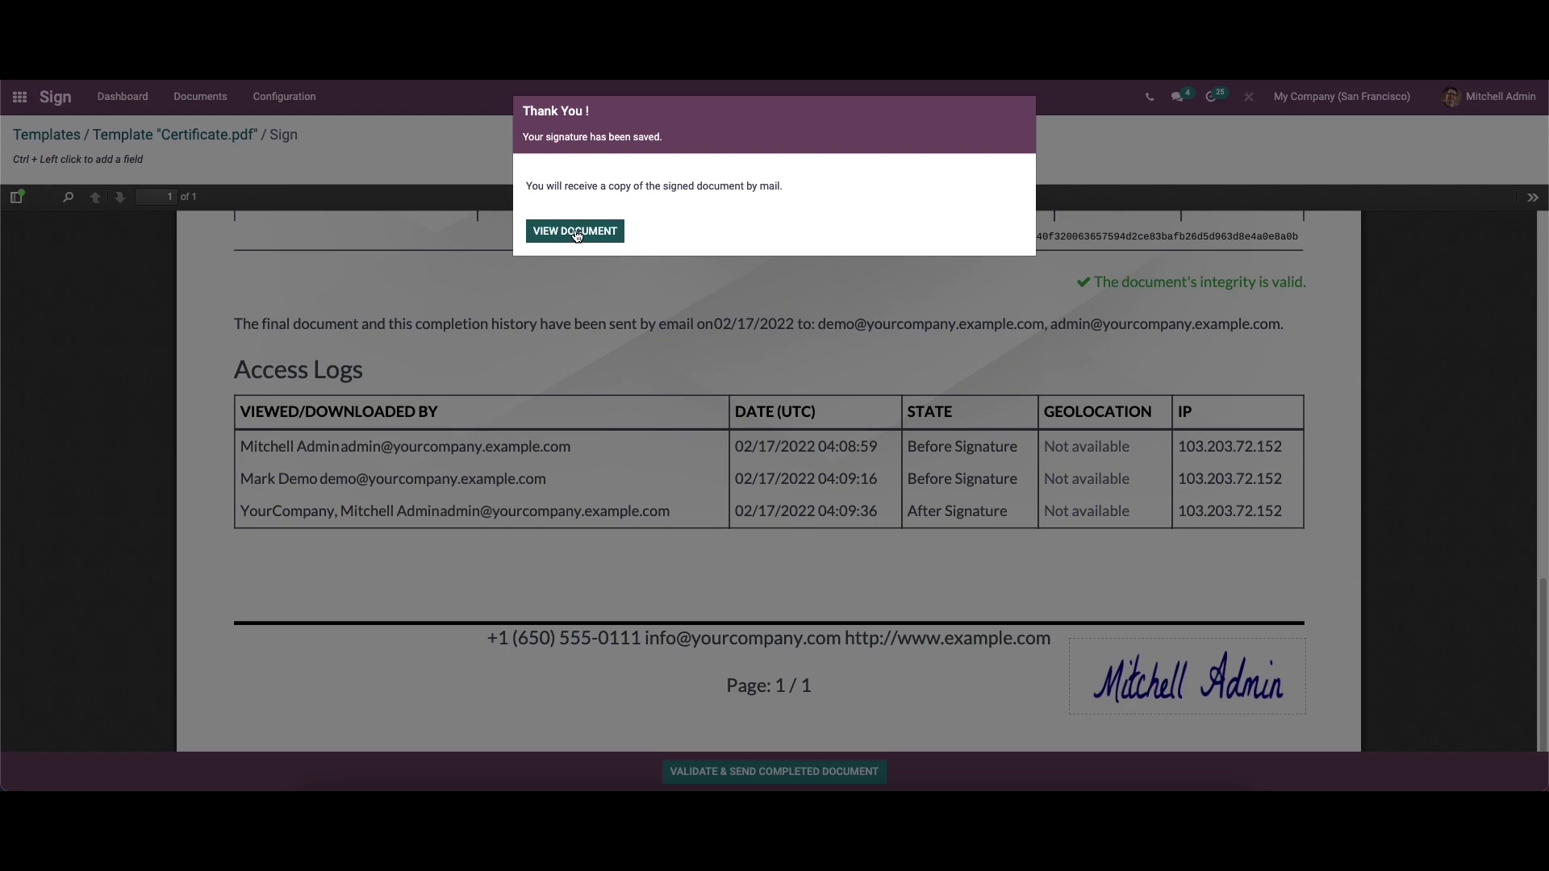
click(575, 232)
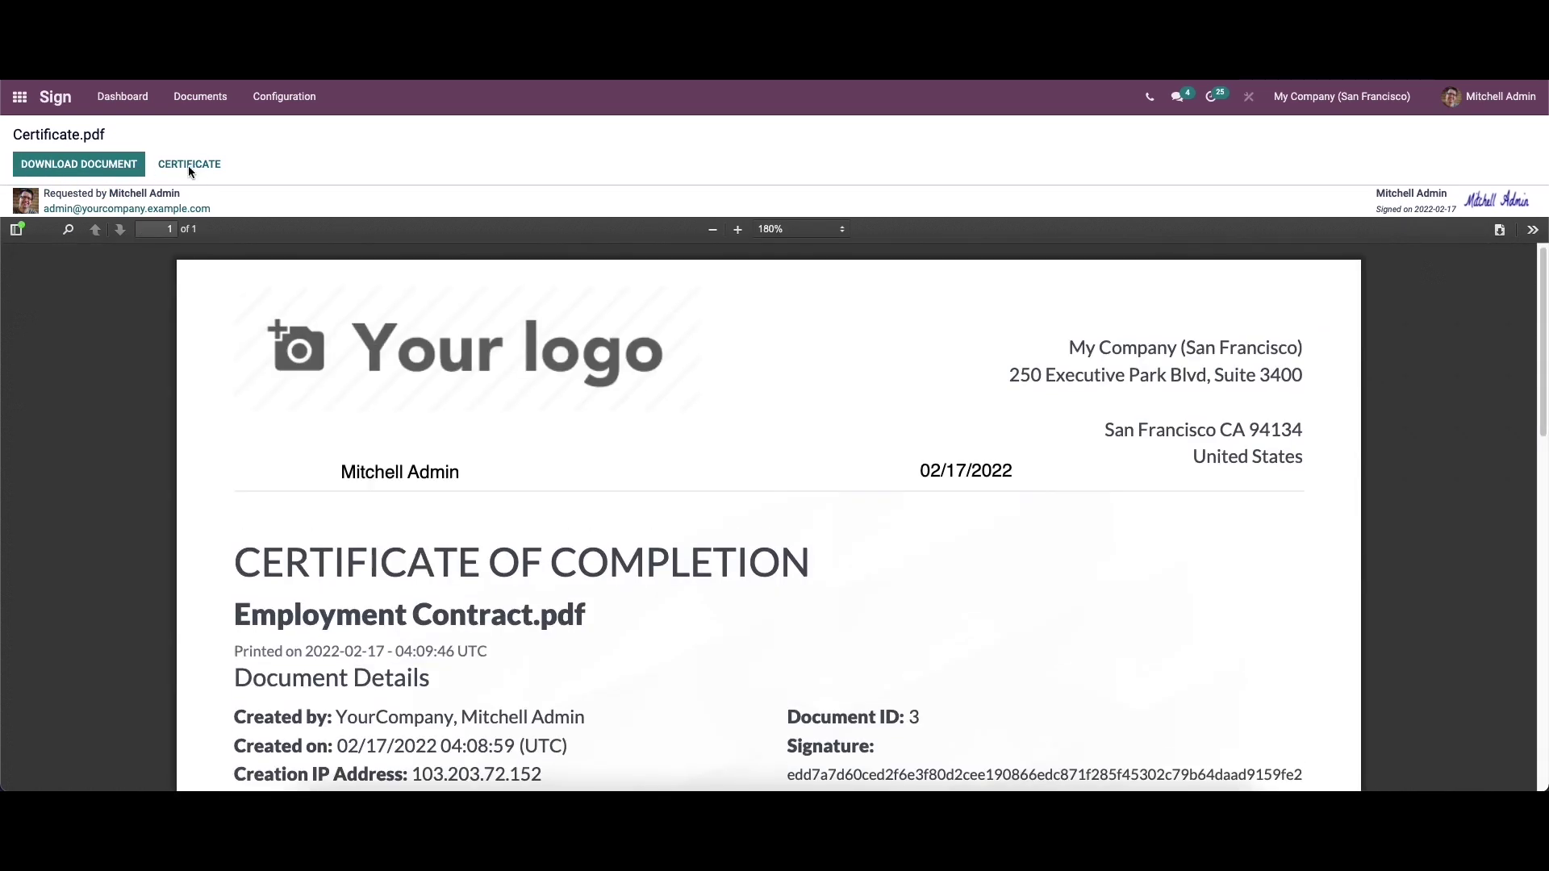
scroll(390, 384, down, 10)
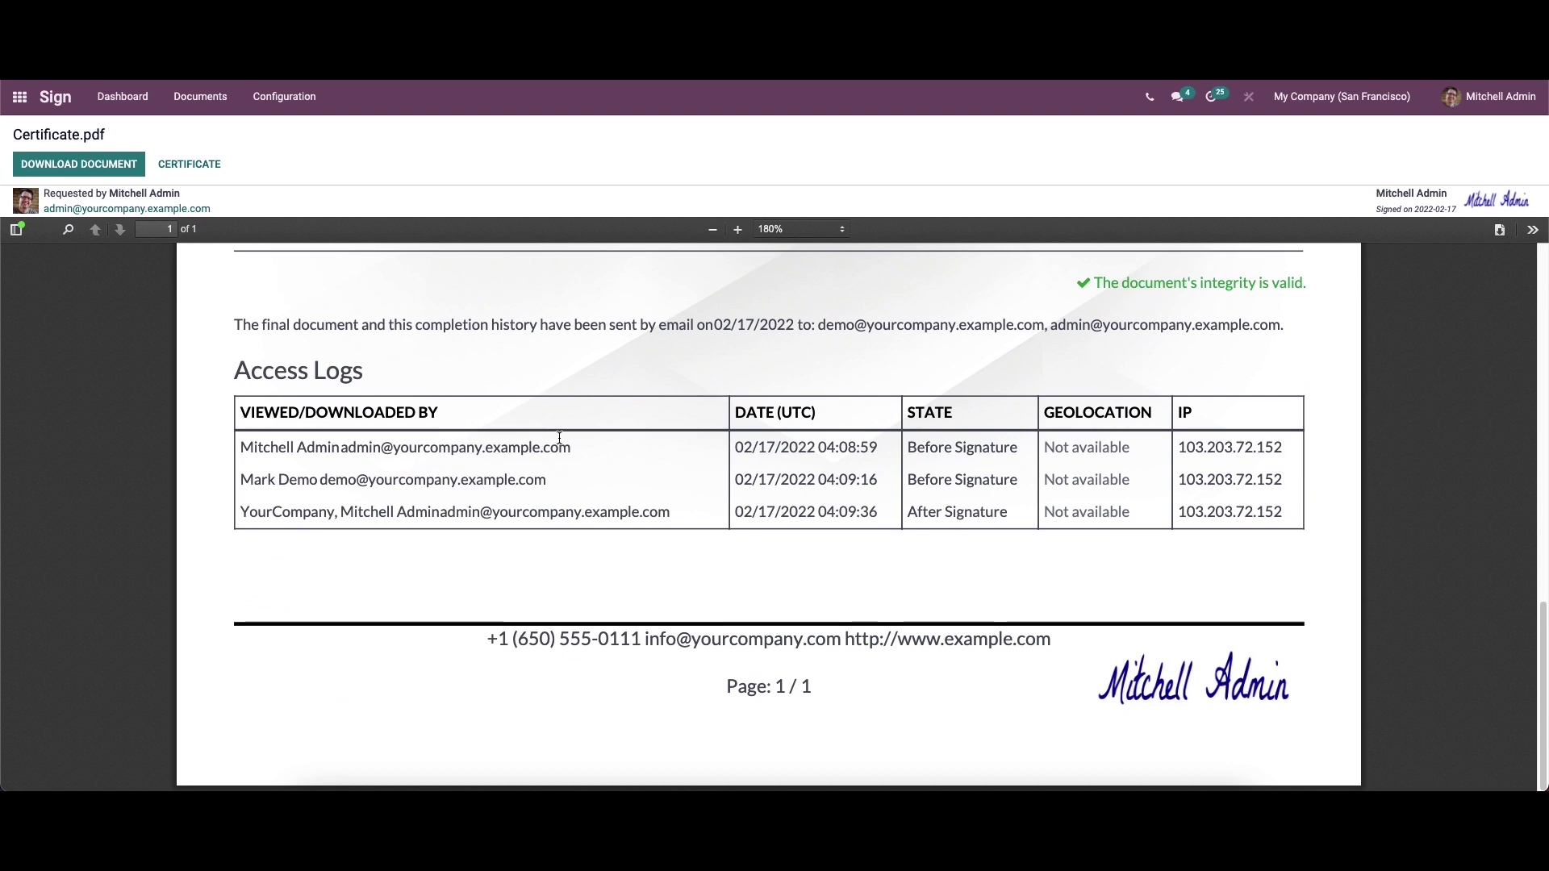
scroll(559, 437, up, 10)
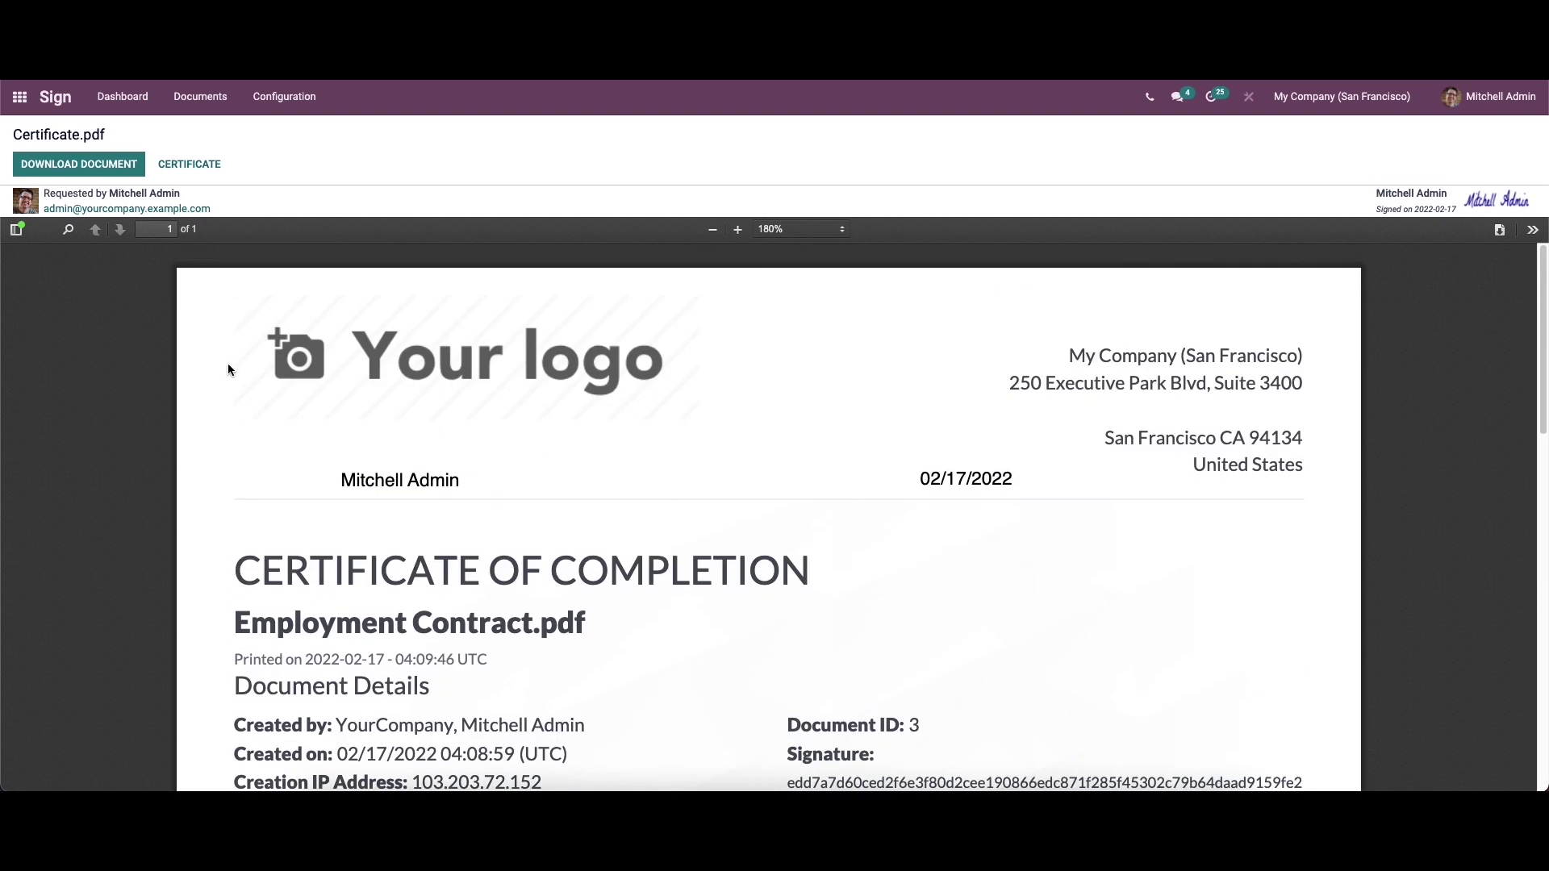
- Return to the templates dashboard, start uploading a PDF template and cancel the file selection
click(133, 98)
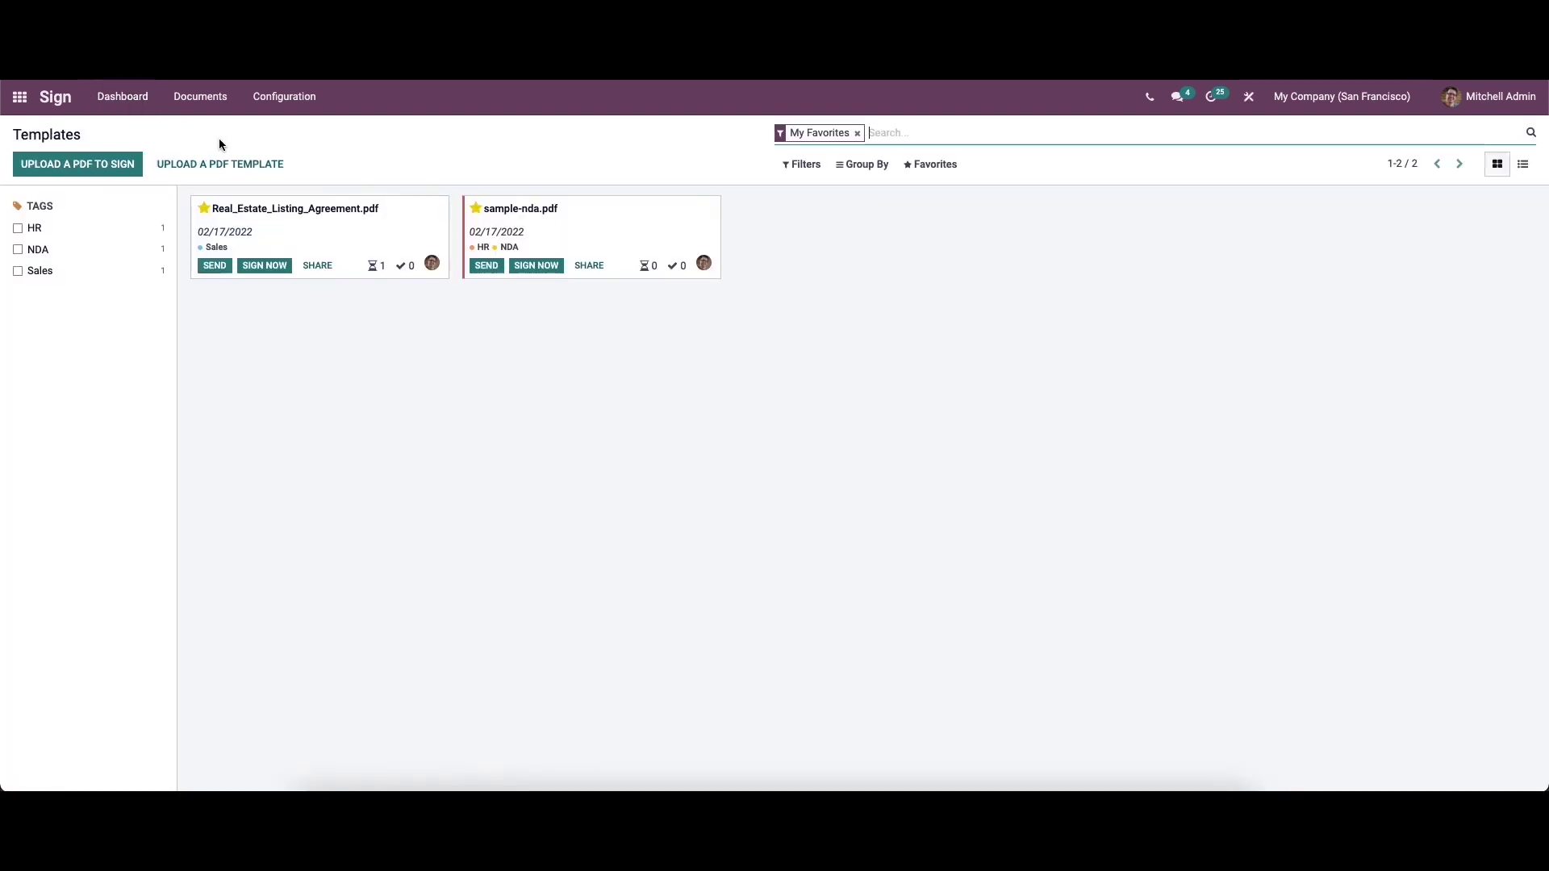
click(229, 168)
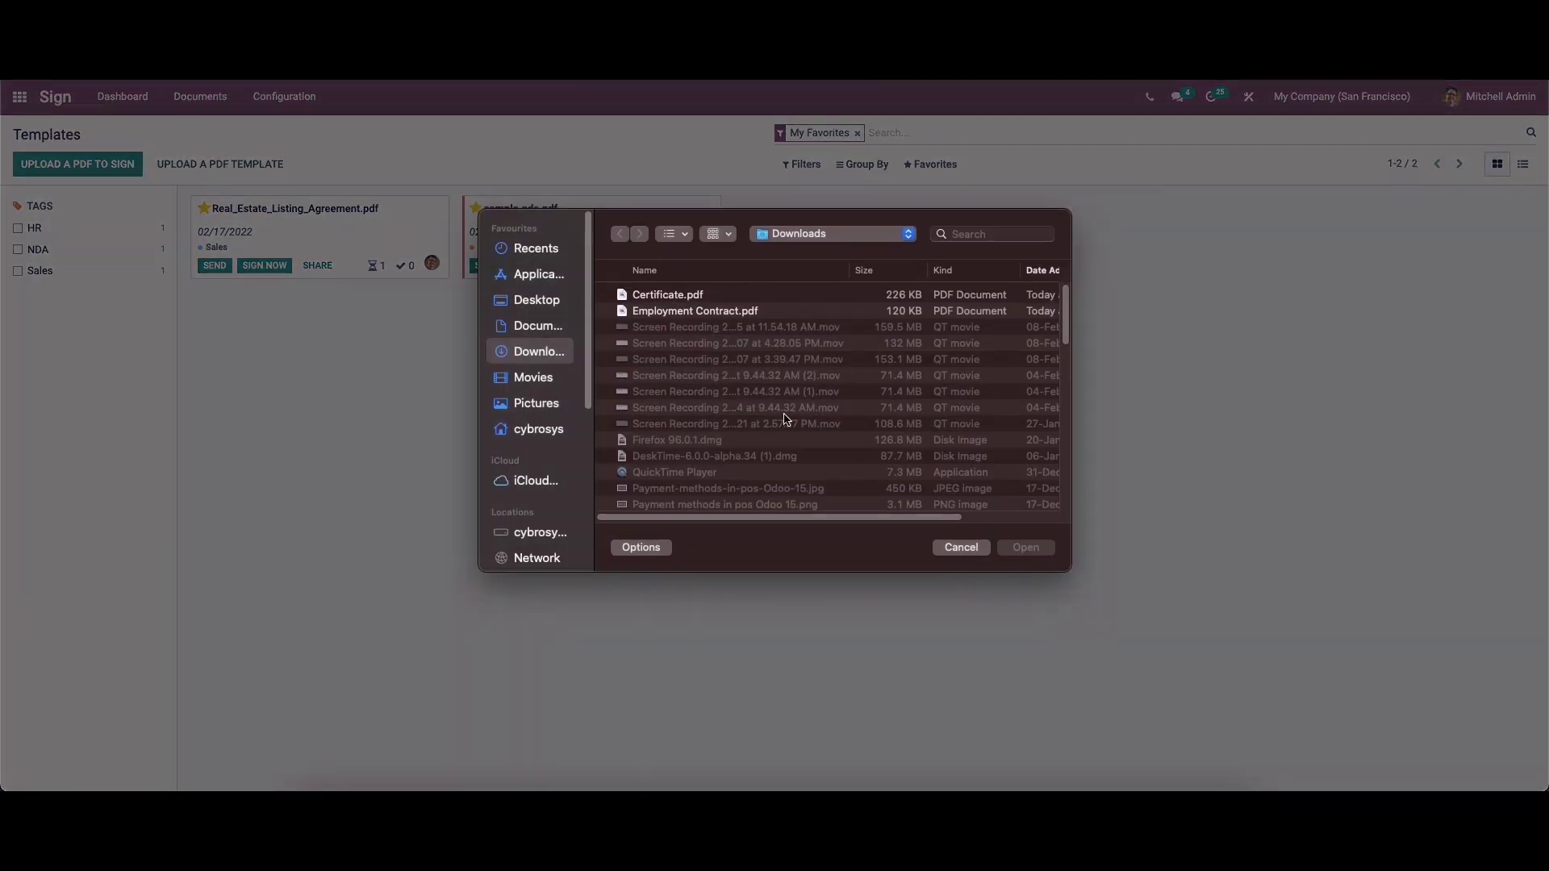
click(960, 548)
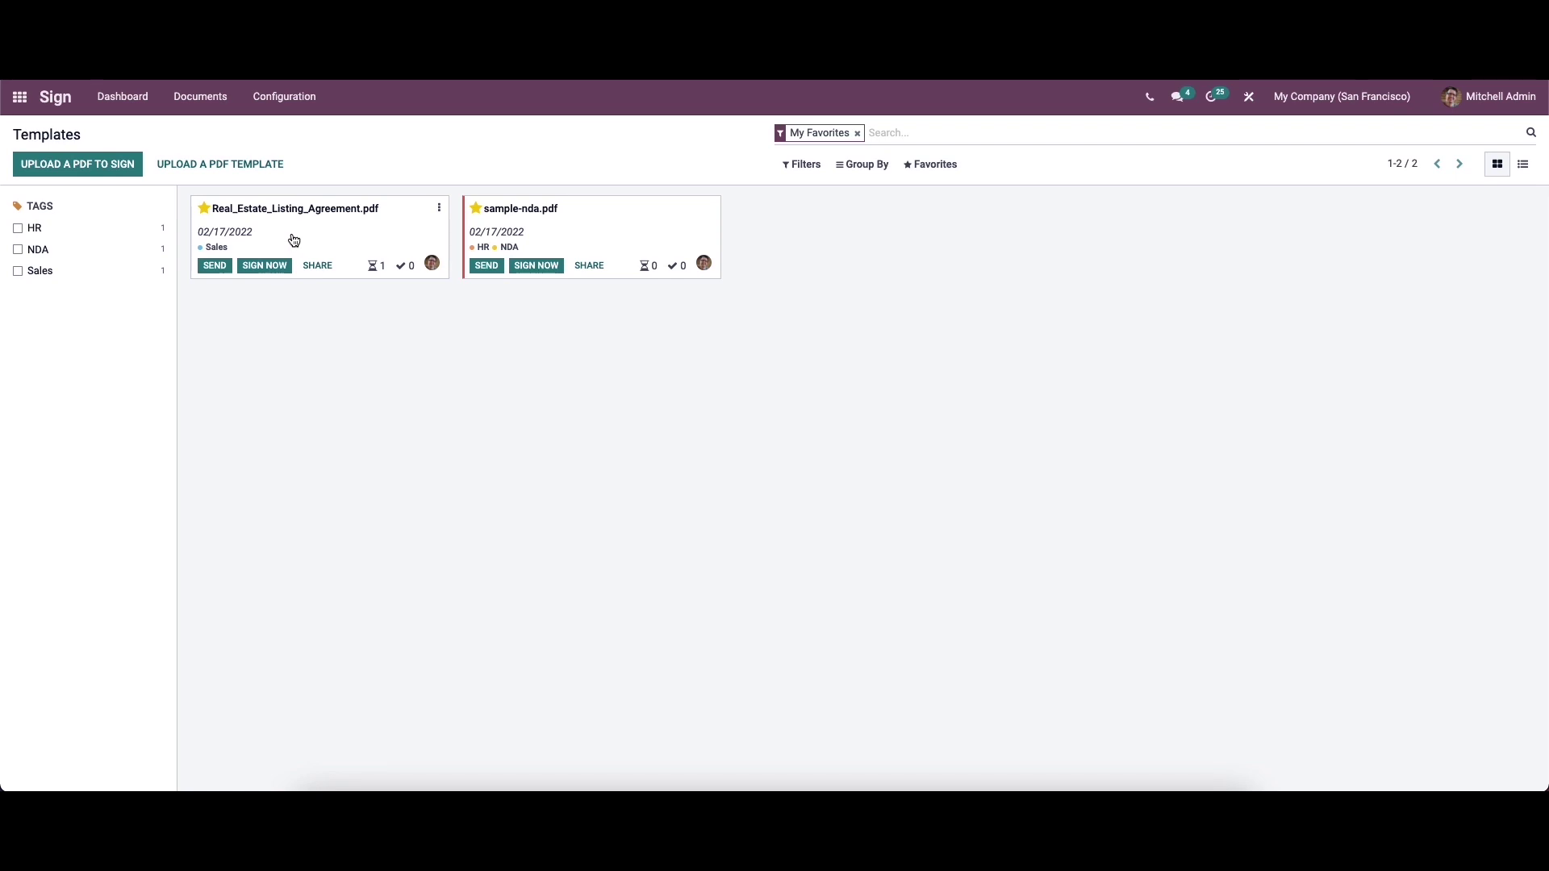
- View the signature documents as cards, list and activities, and open the activity scheduling dialog and cancel it
click(192, 102)
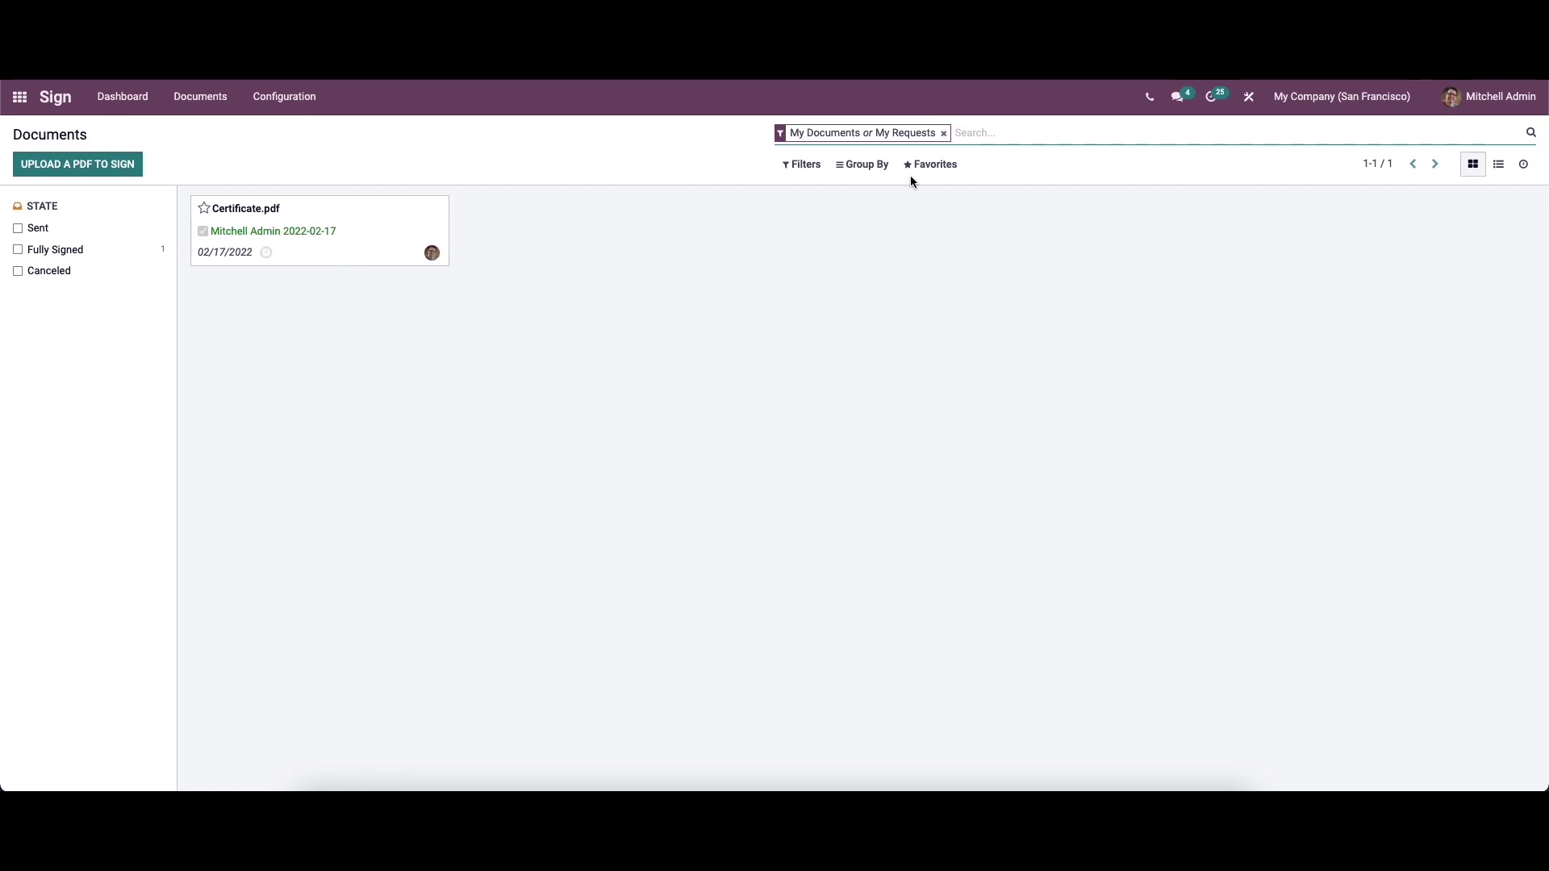
click(1477, 173)
click(1498, 166)
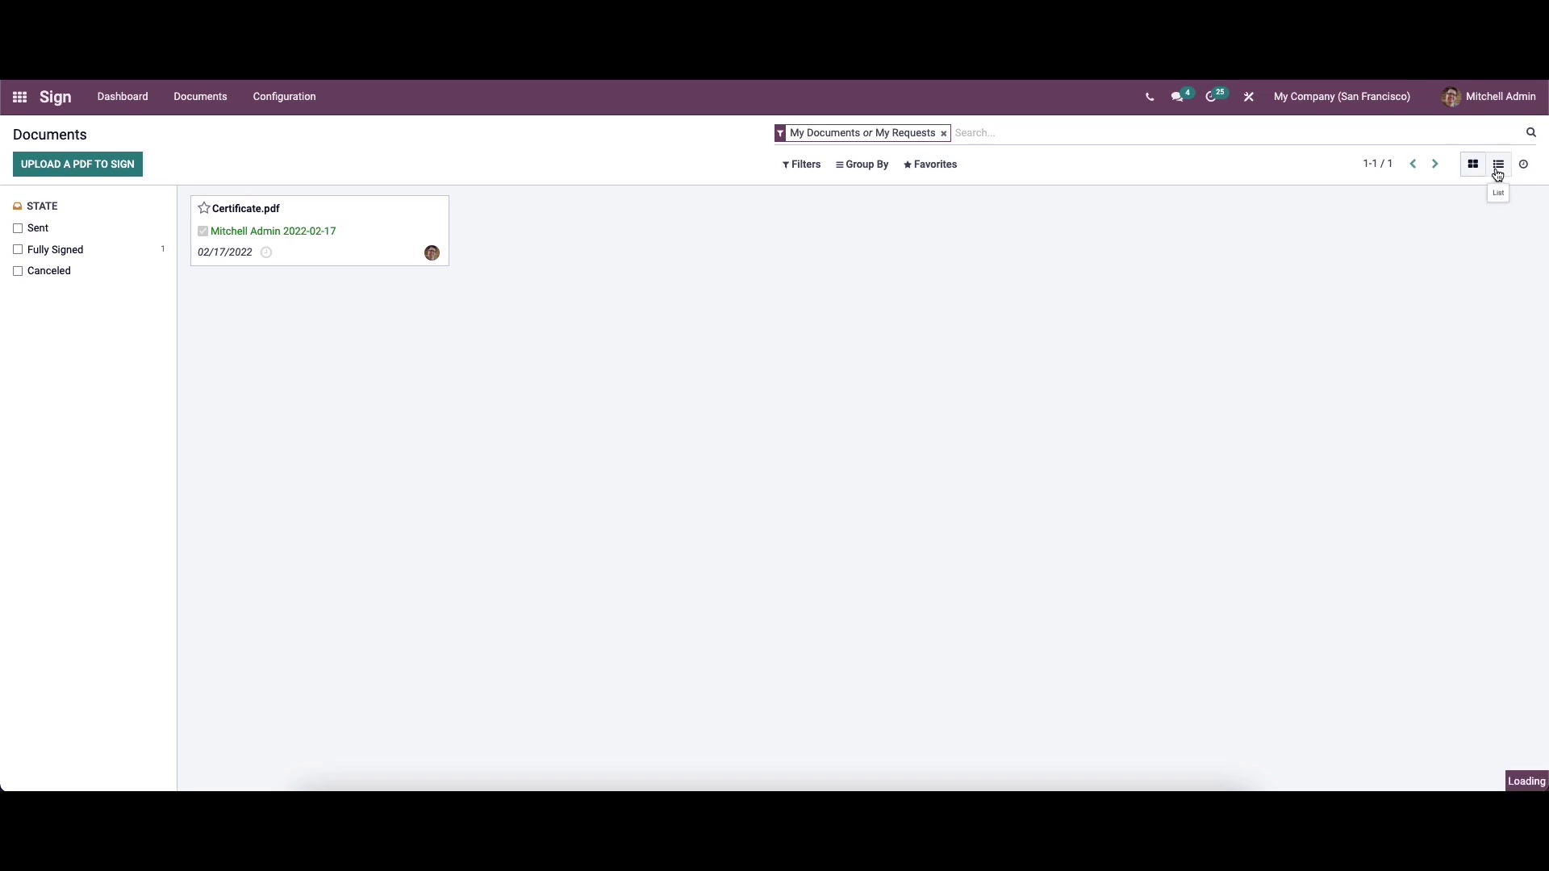
click(1523, 169)
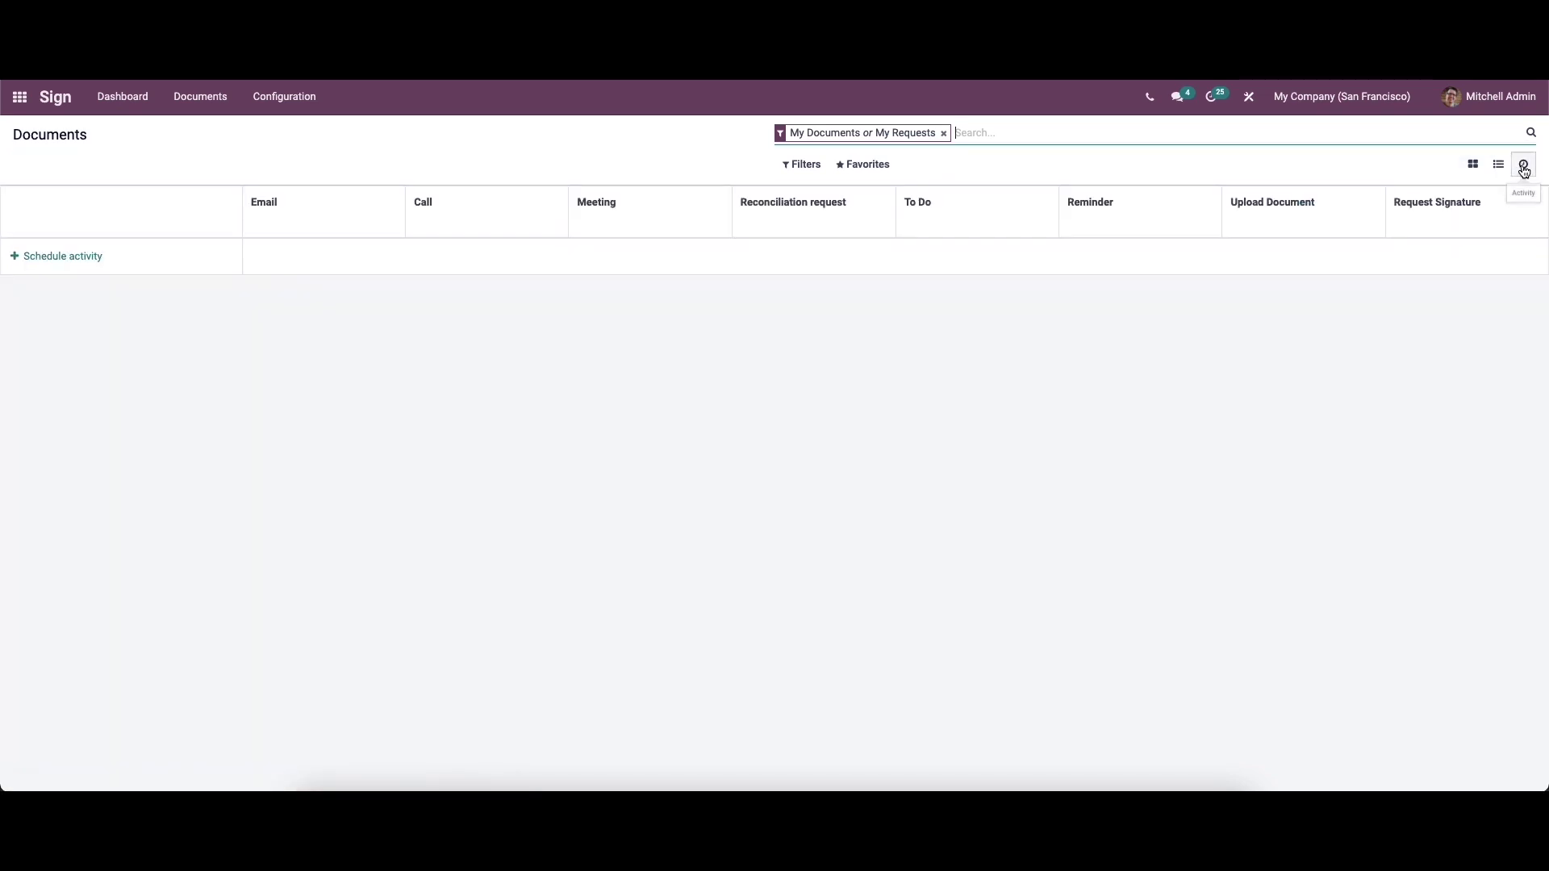
click(61, 254)
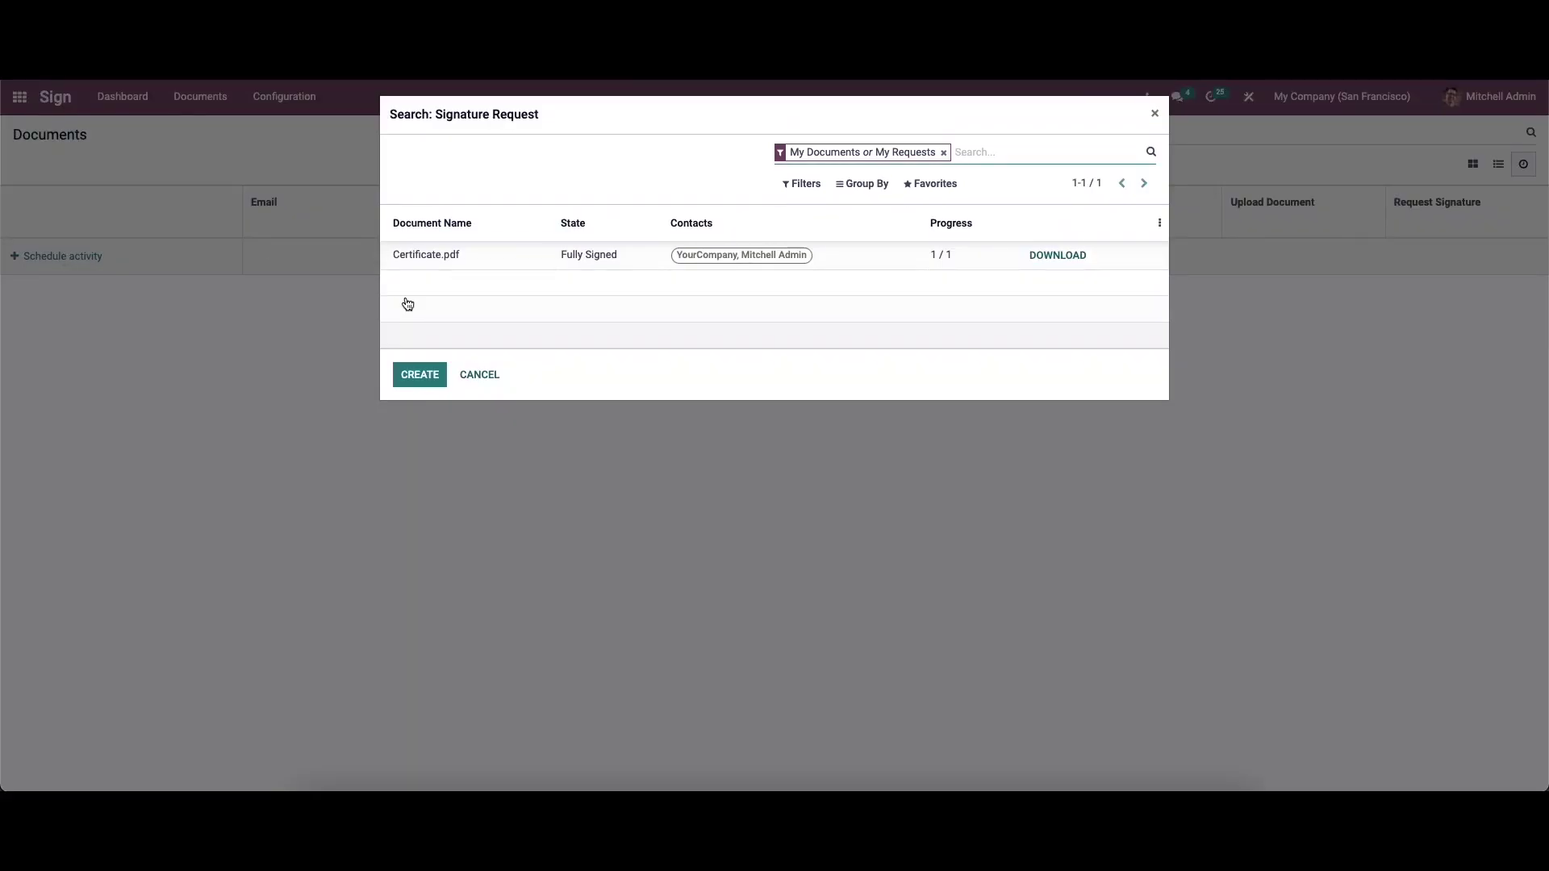
click(484, 375)
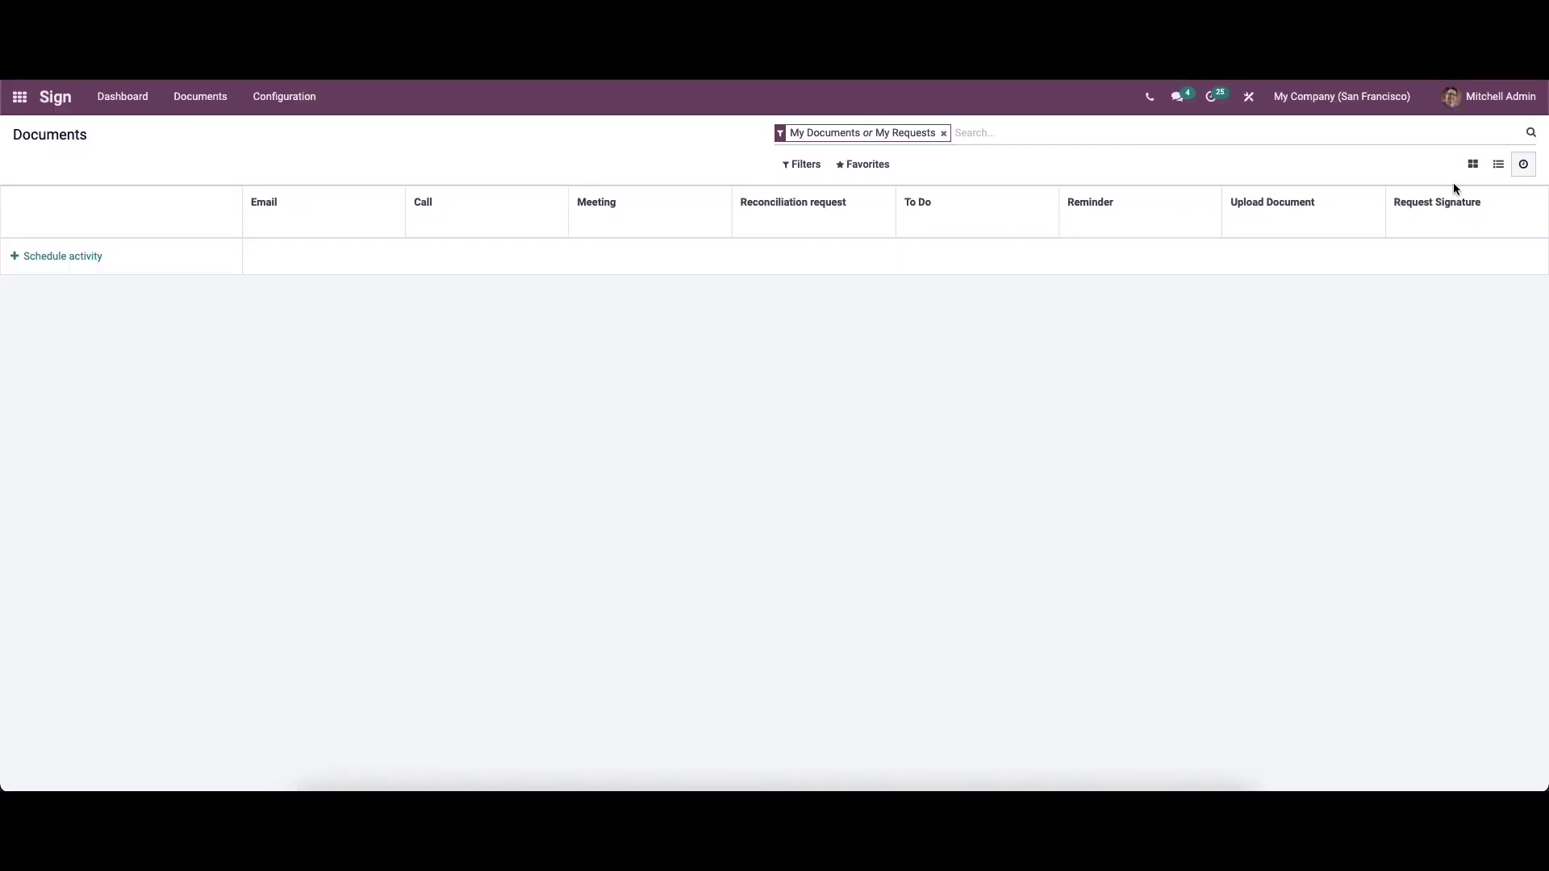
- View the signature documents as a list and as cards, then start uploading a PDF to sign and cancel the file selection
click(1472, 163)
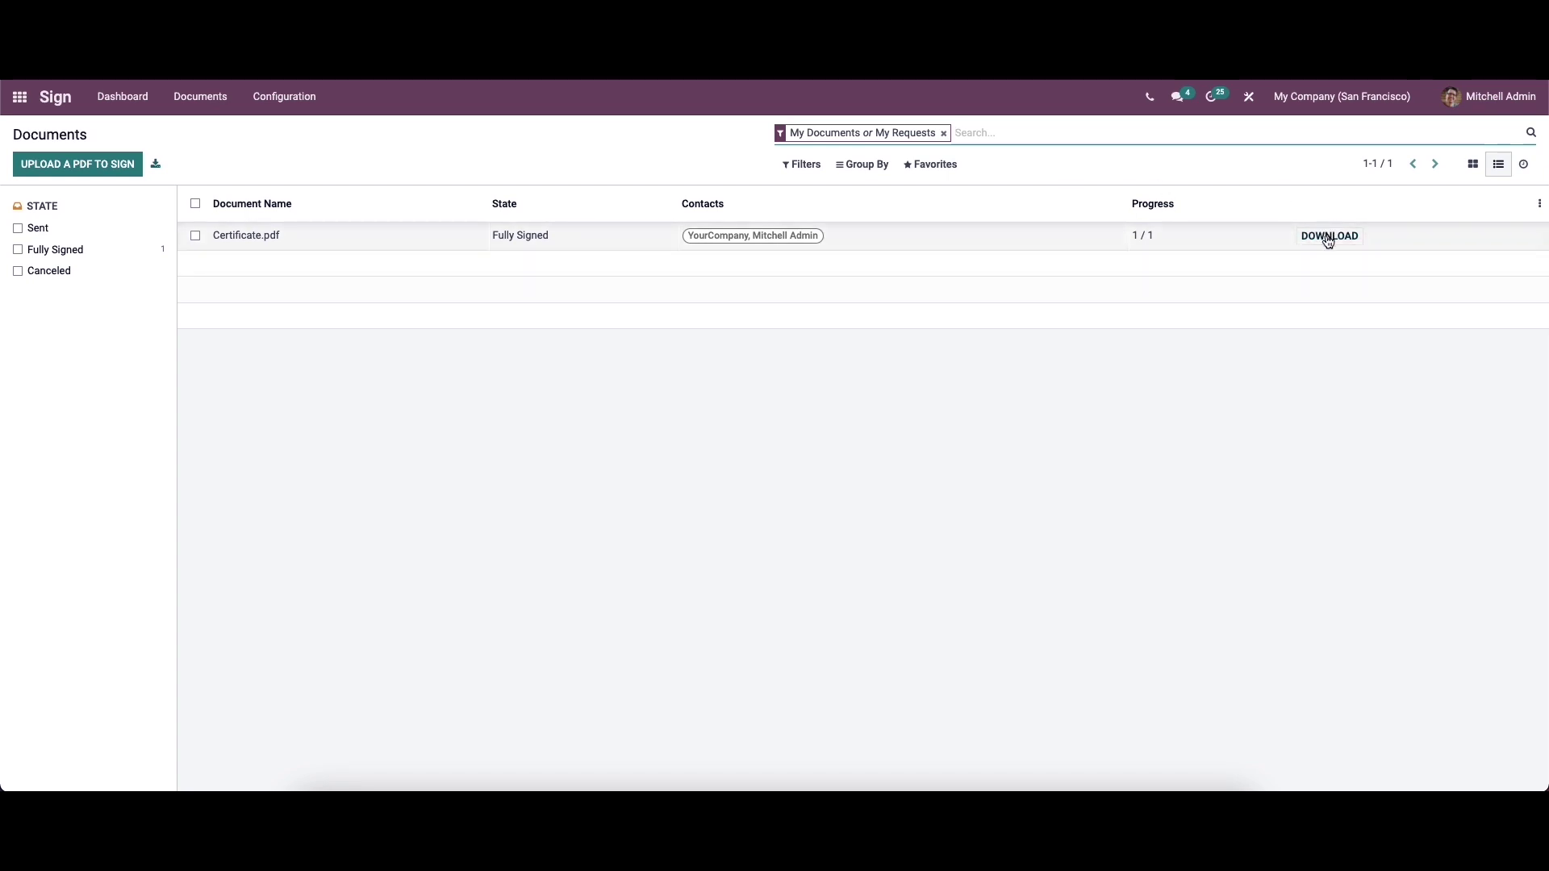
click(1472, 164)
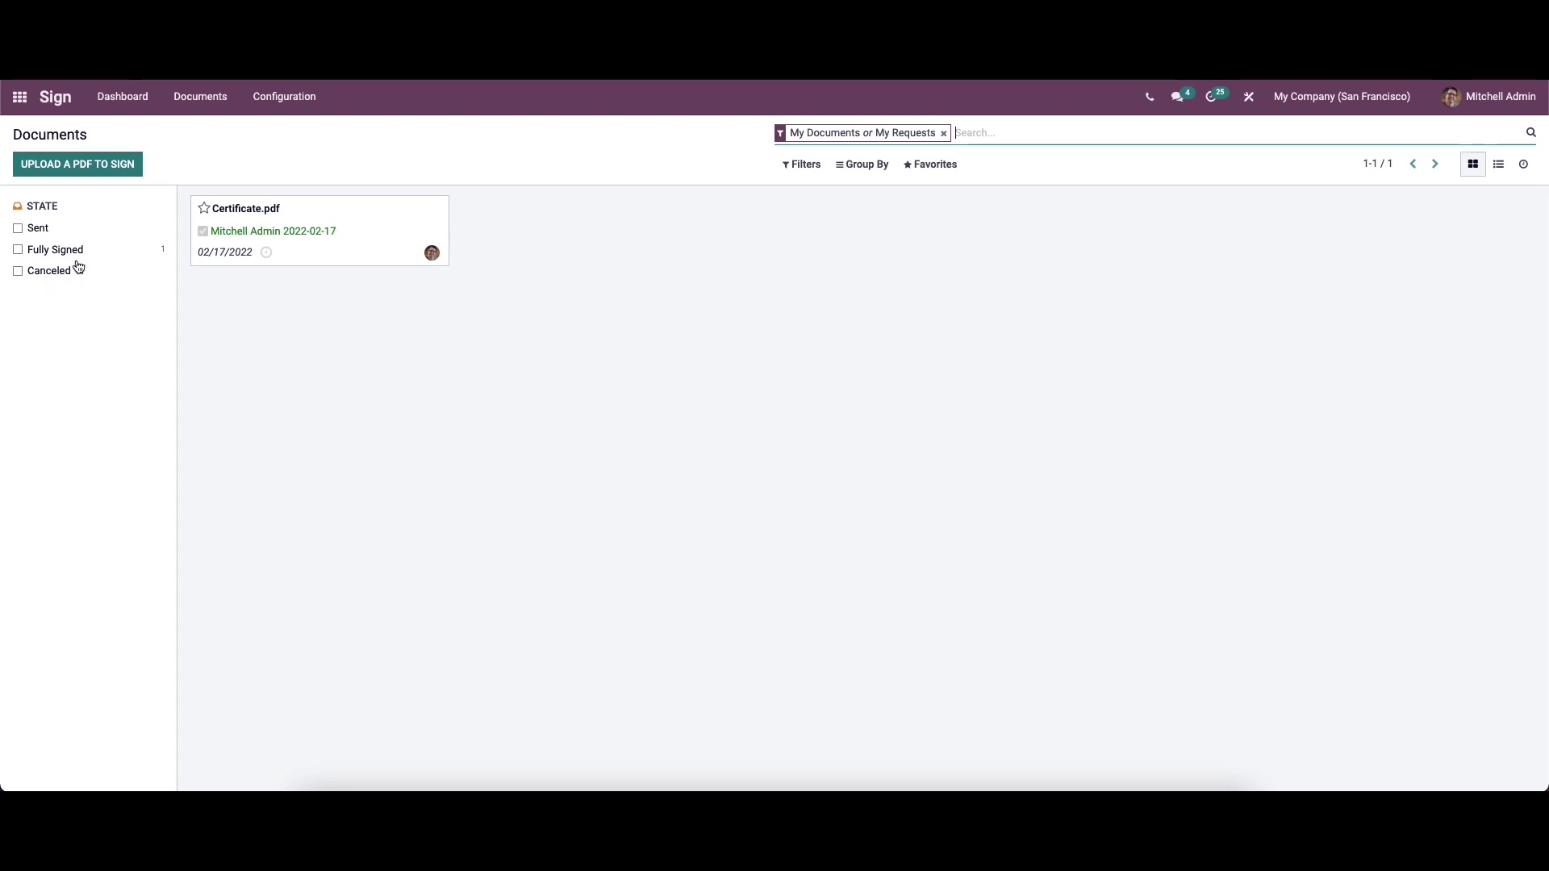
click(72, 172)
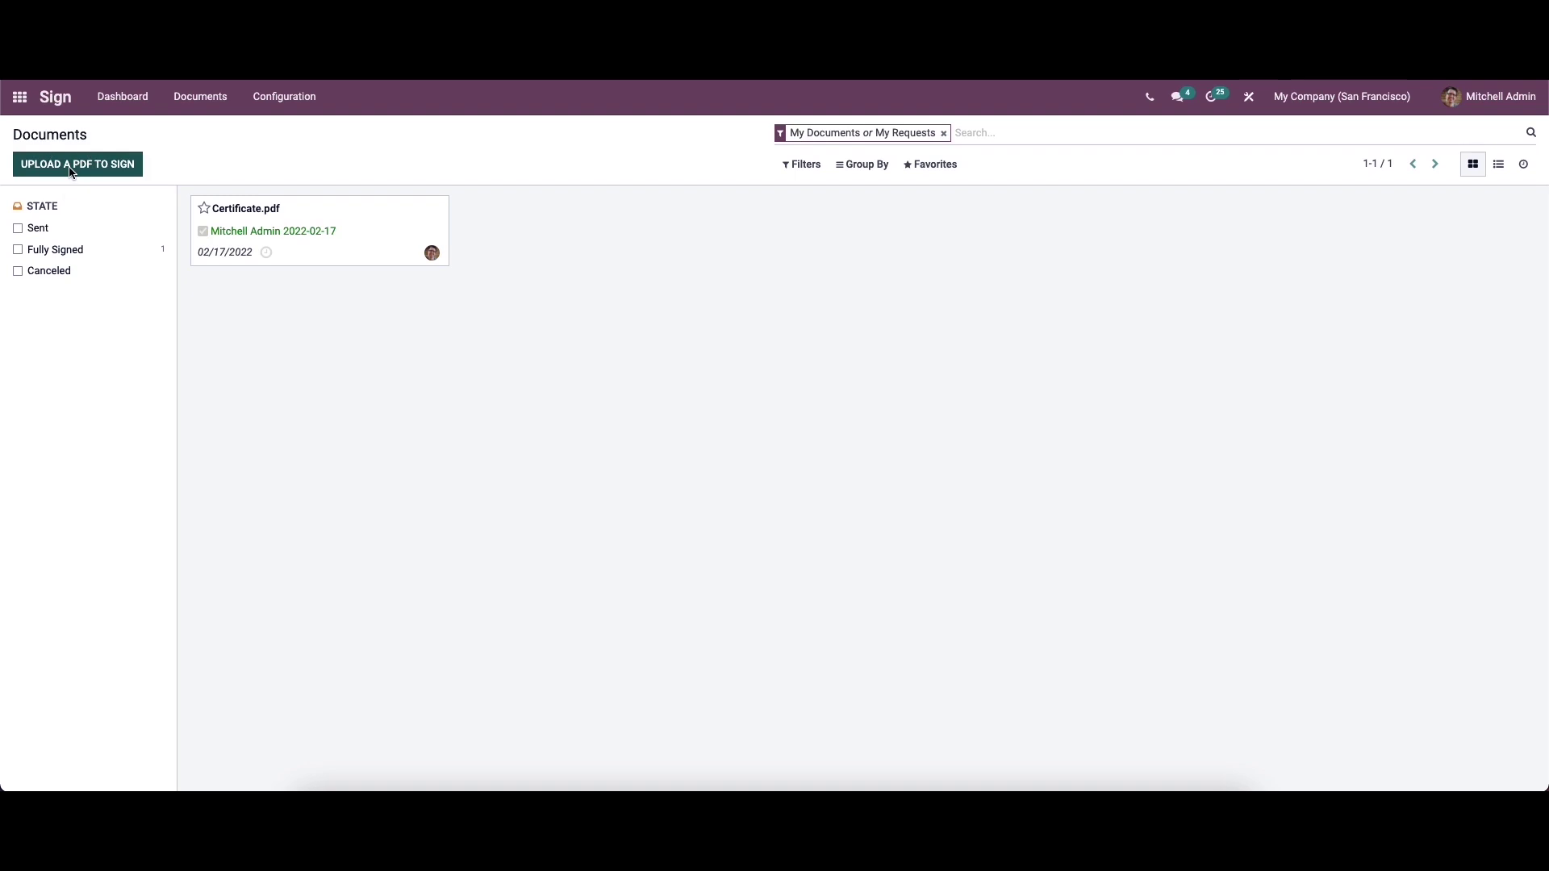
click(964, 549)
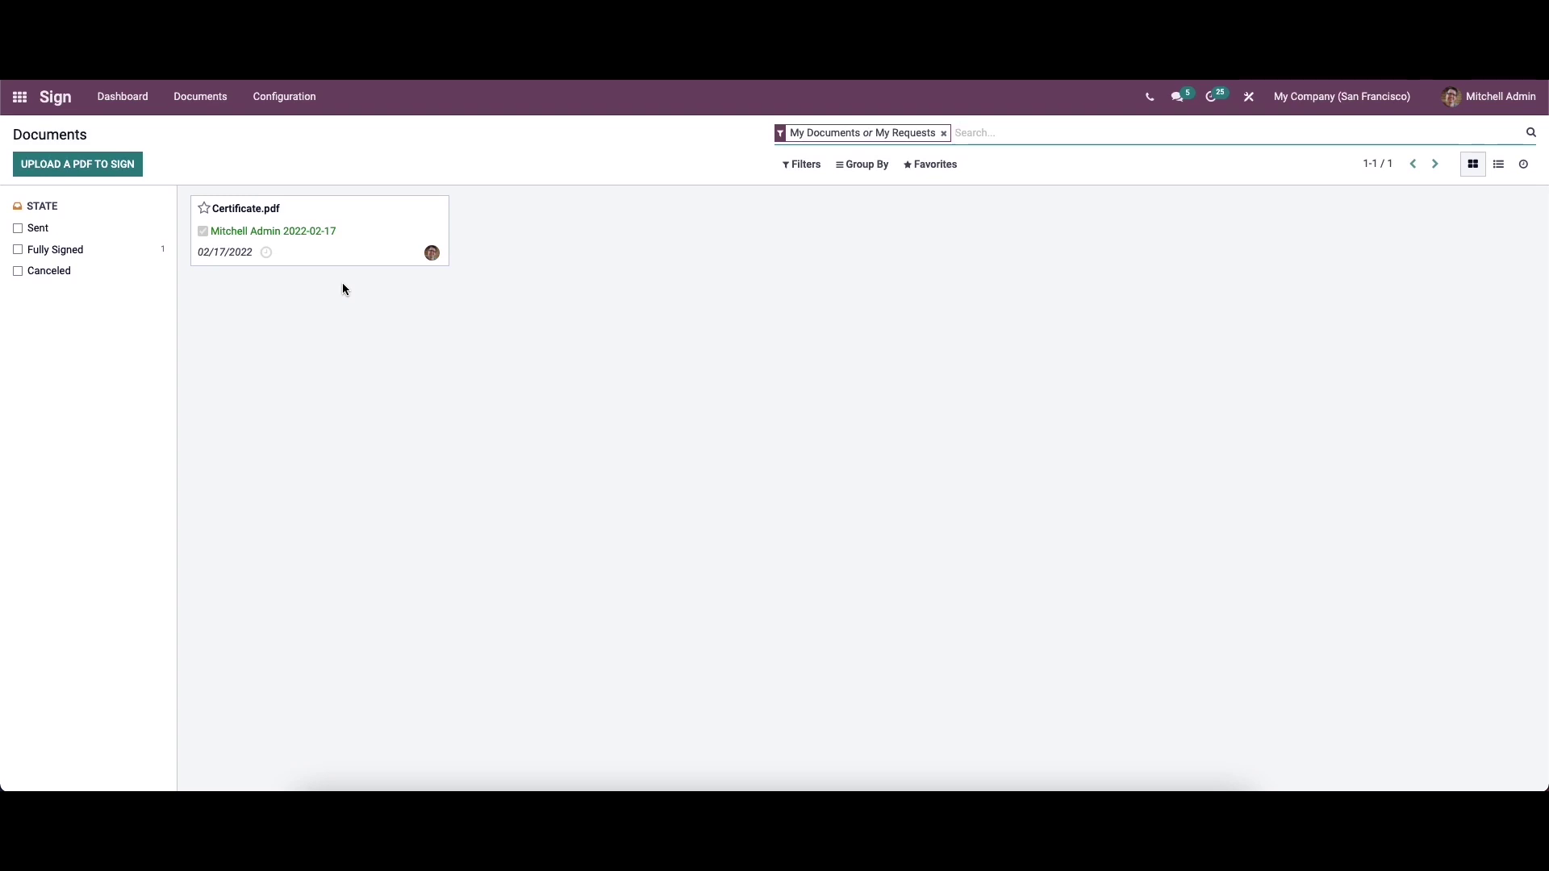
- Open the Settings app from the app search and activate the developer mode
click(17, 98)
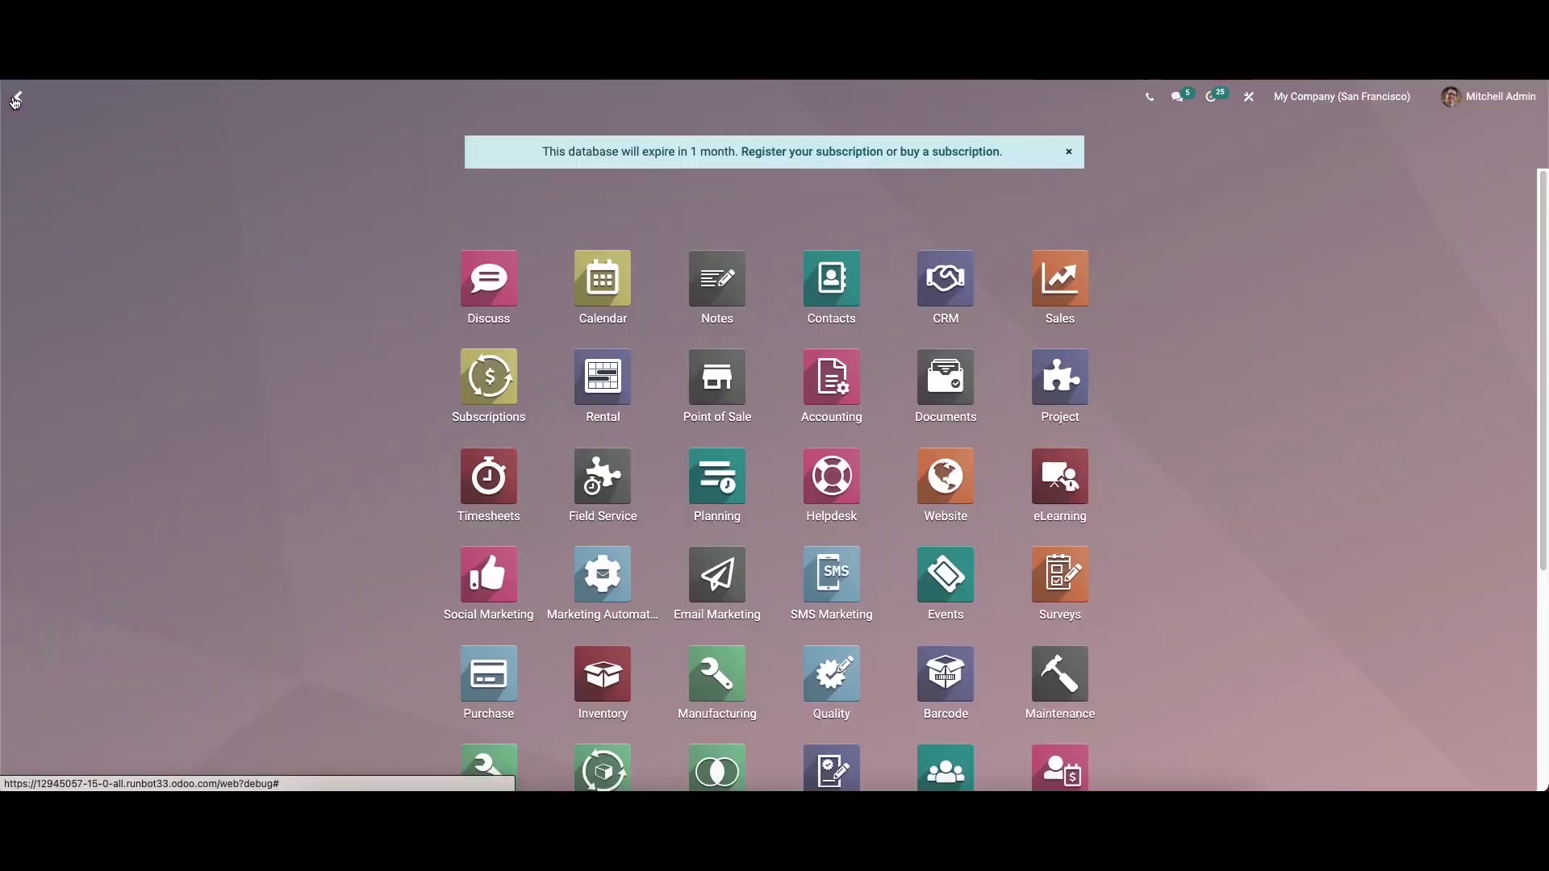
text(set)
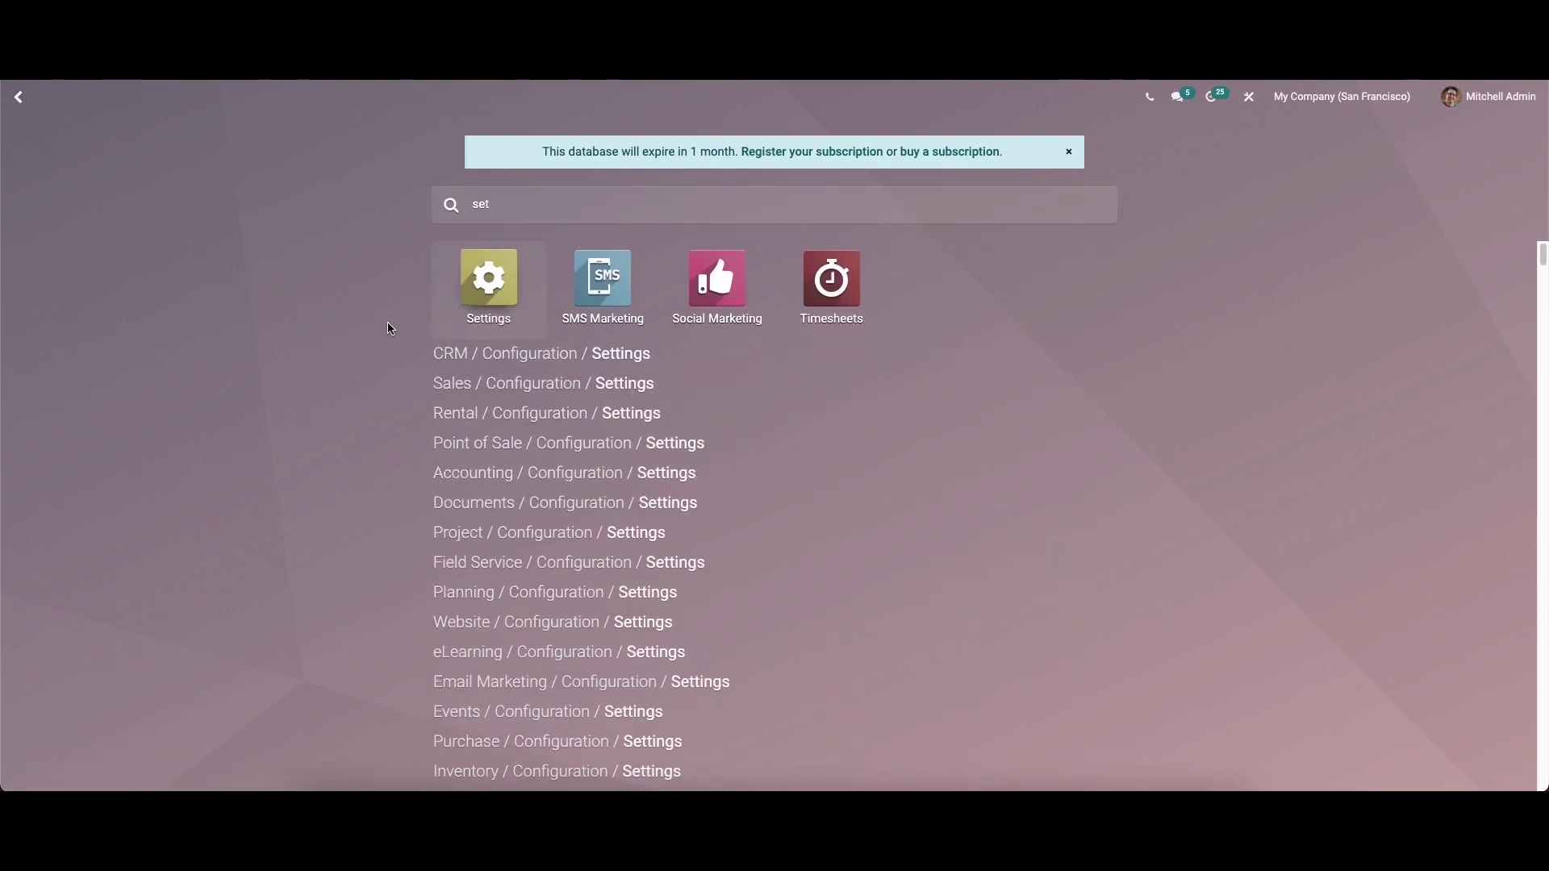
click(493, 307)
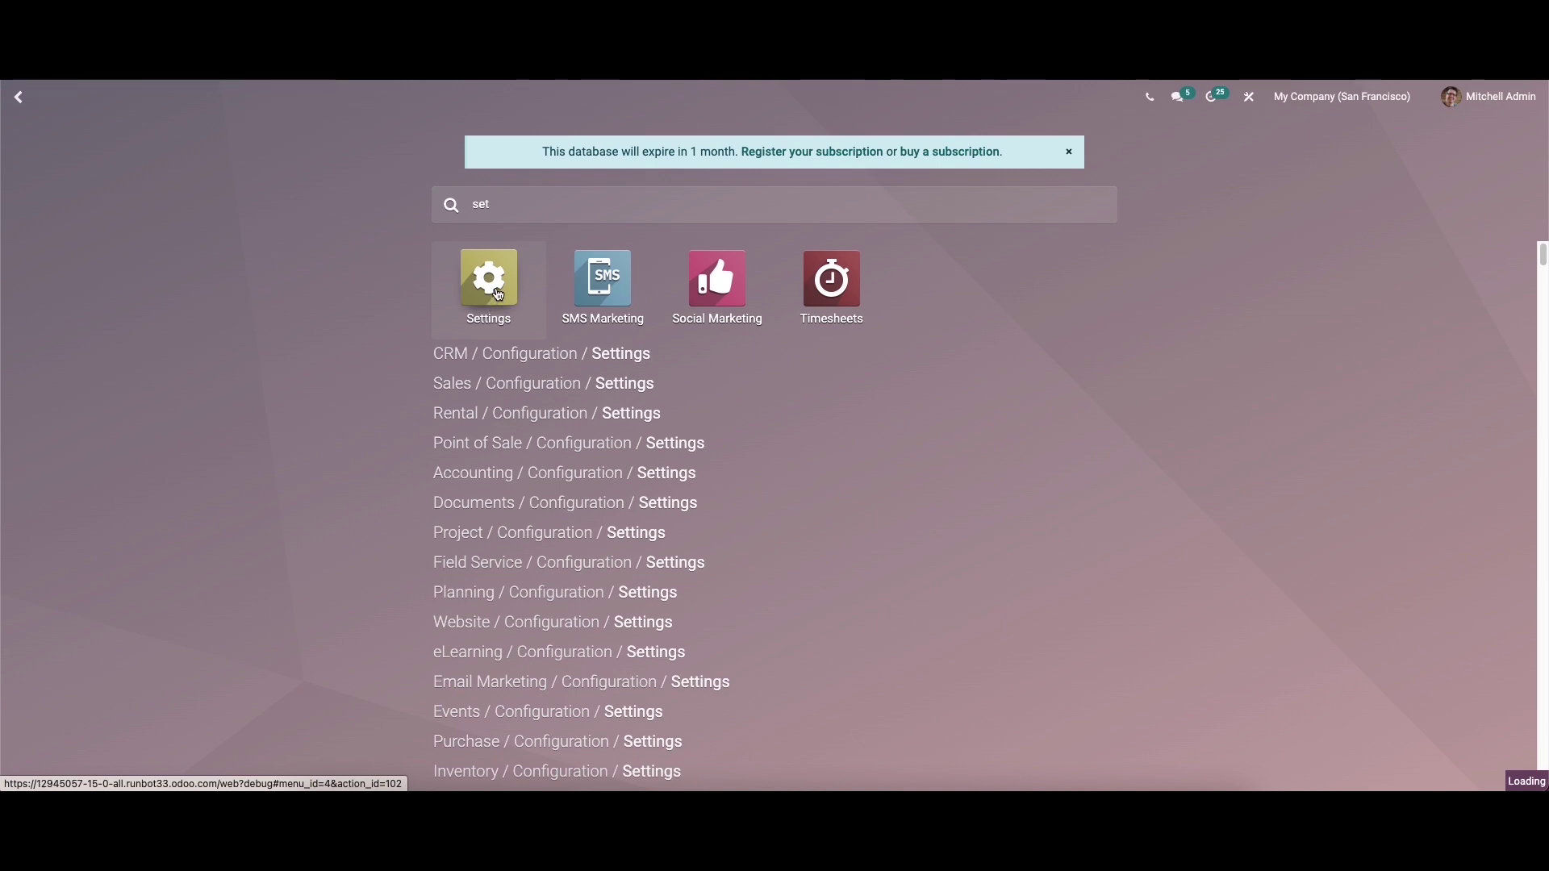
scroll(439, 362, down, 10)
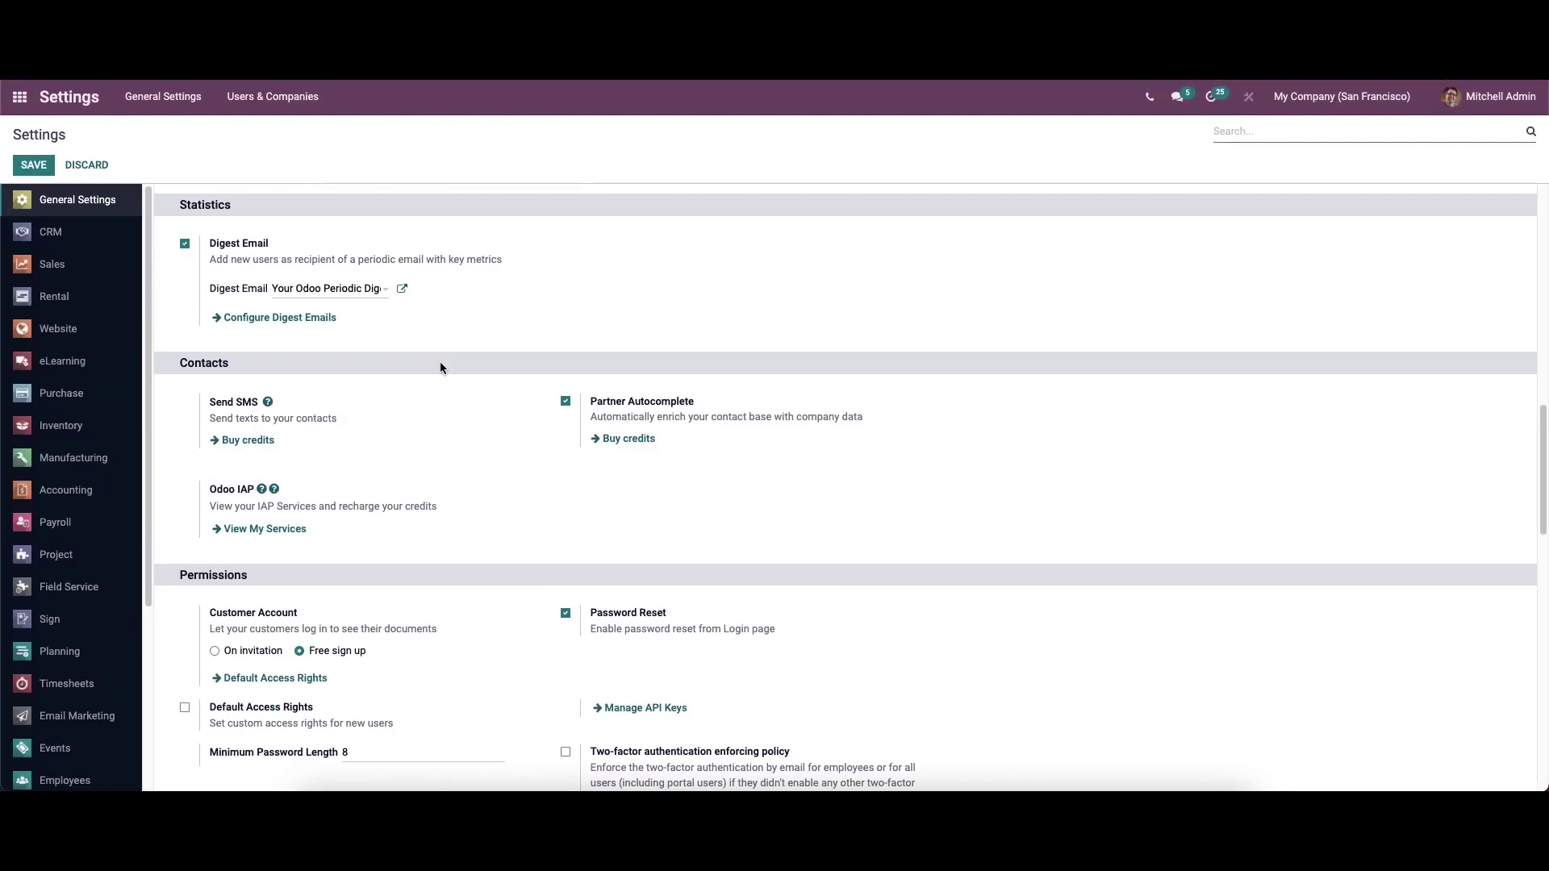
scroll(439, 361, down, 15)
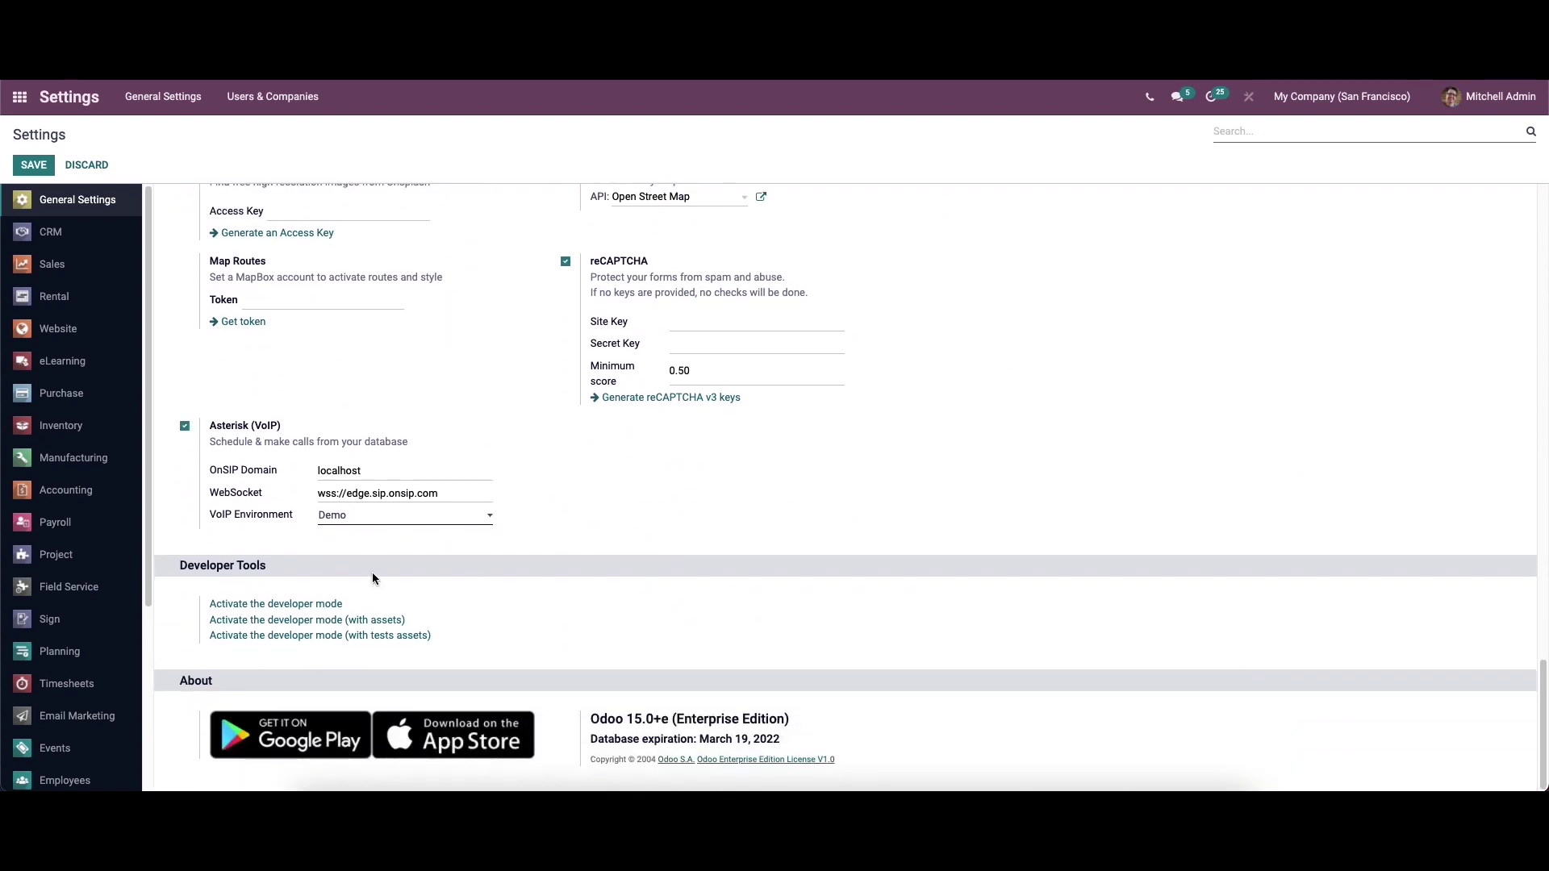
click(294, 611)
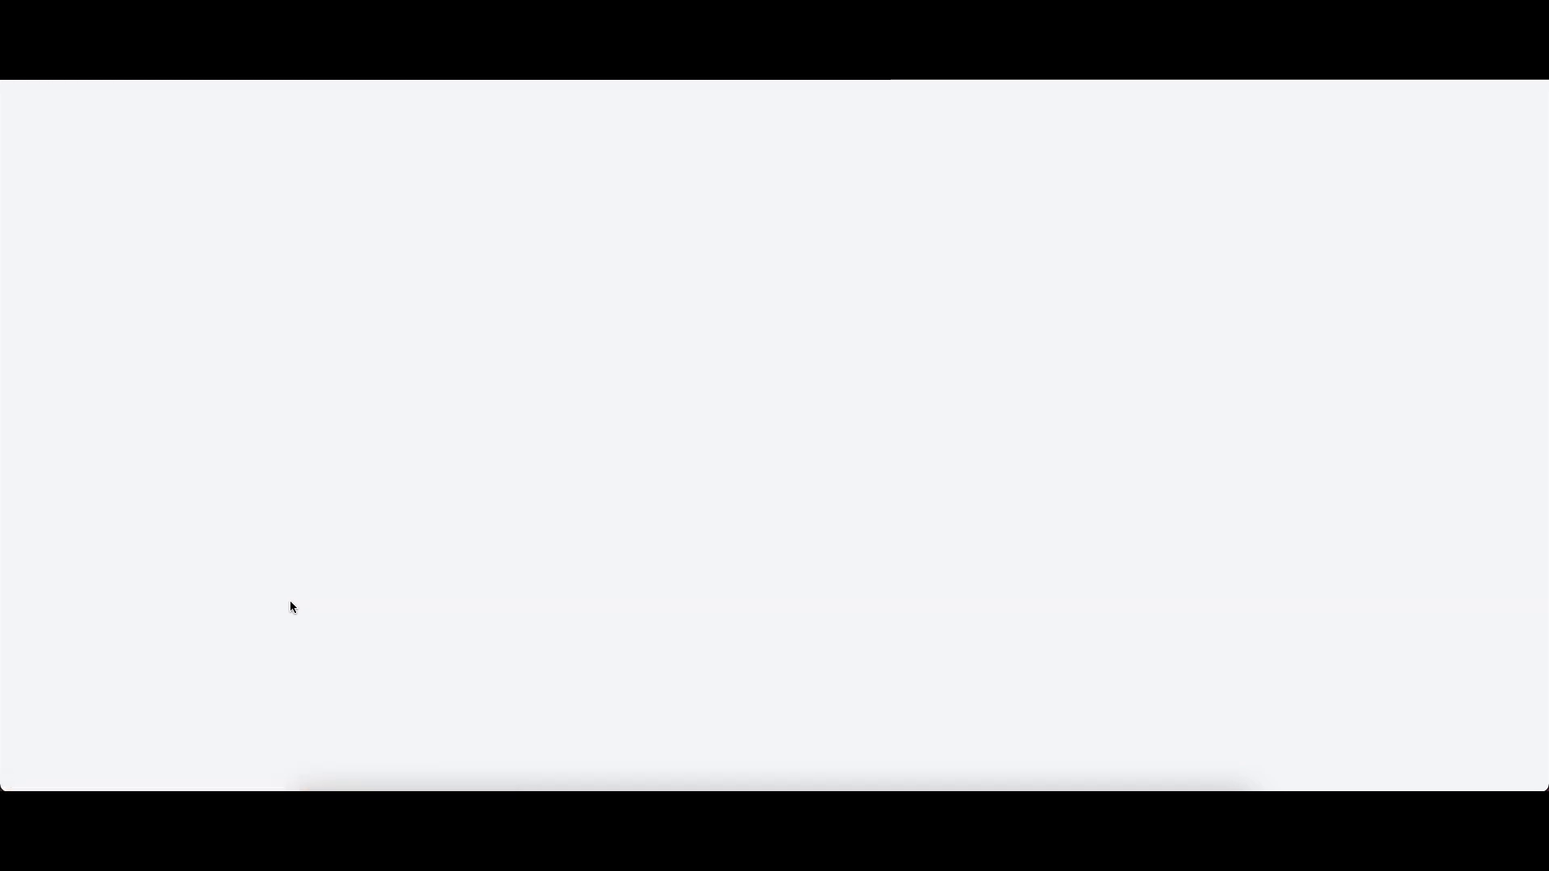
- Find and open the Sign app, and view the list of configured field types
text(s)
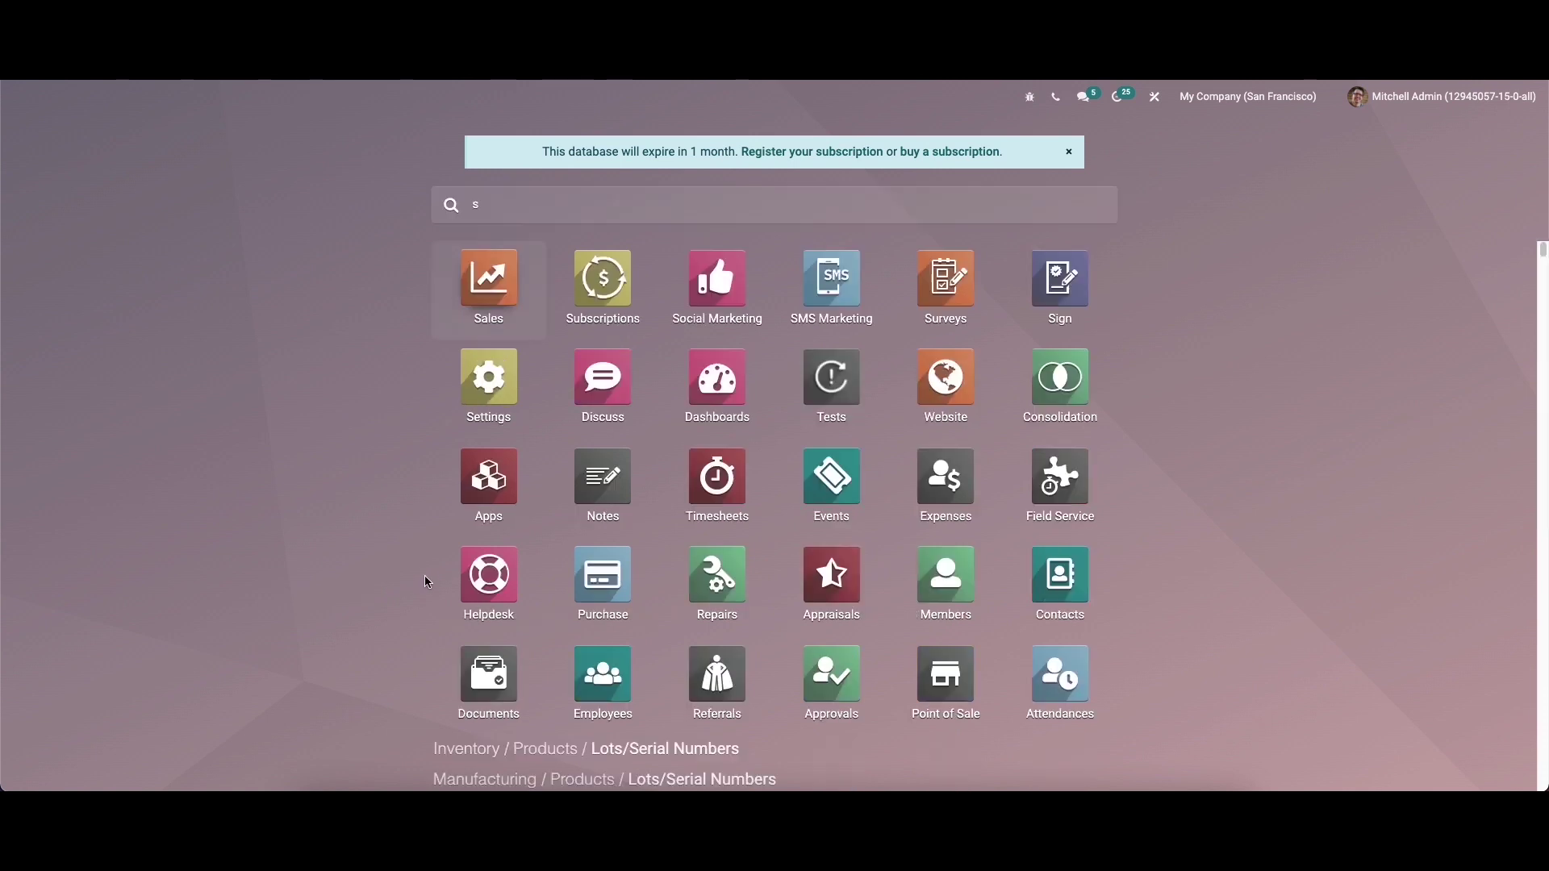
text(ig)
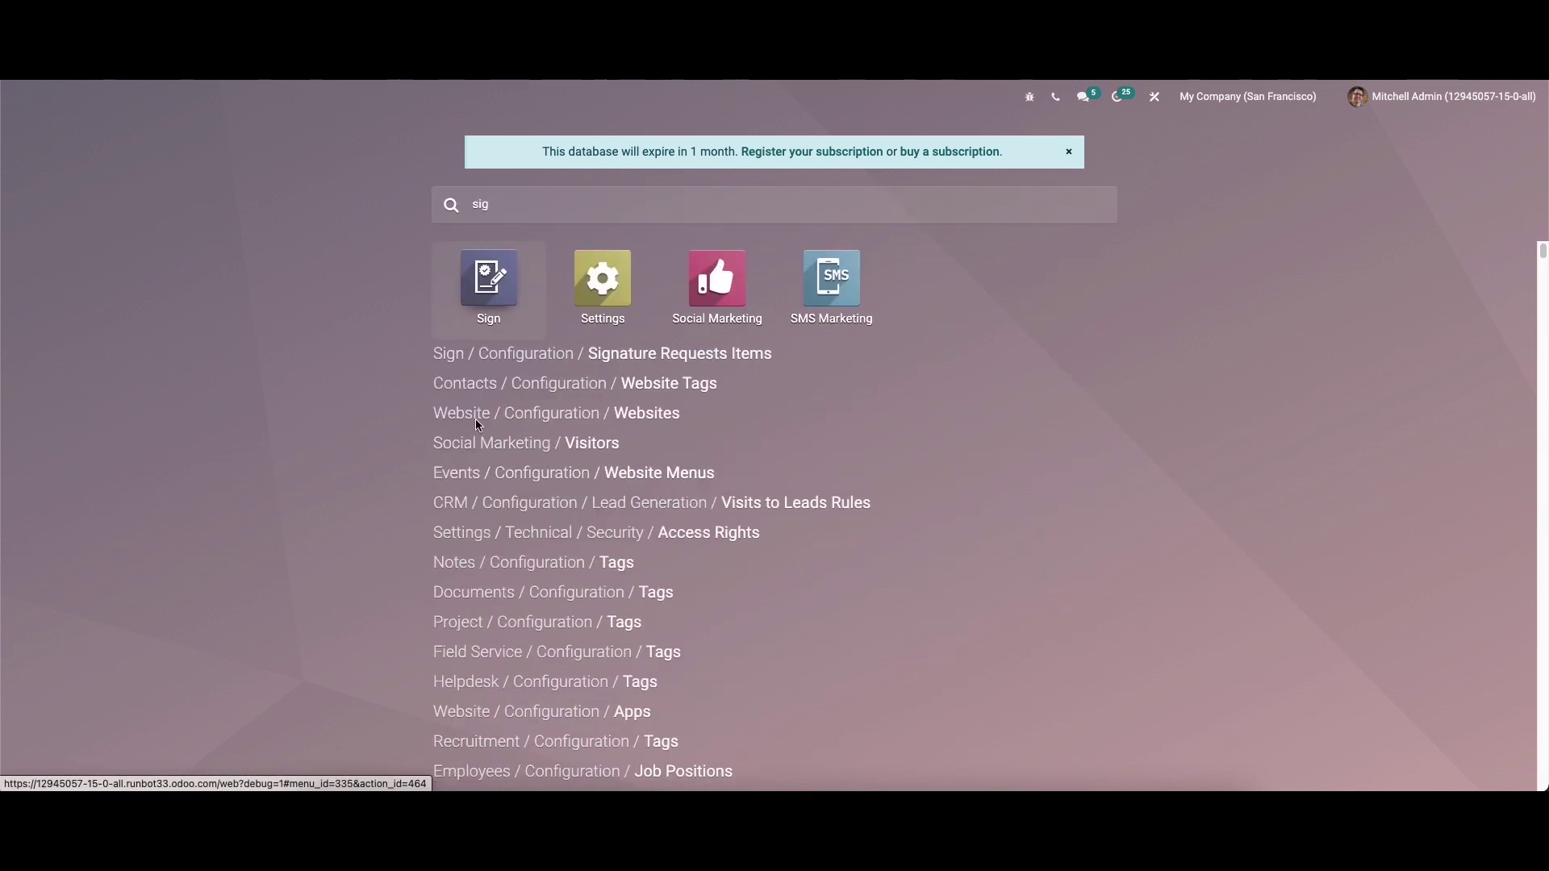
click(500, 285)
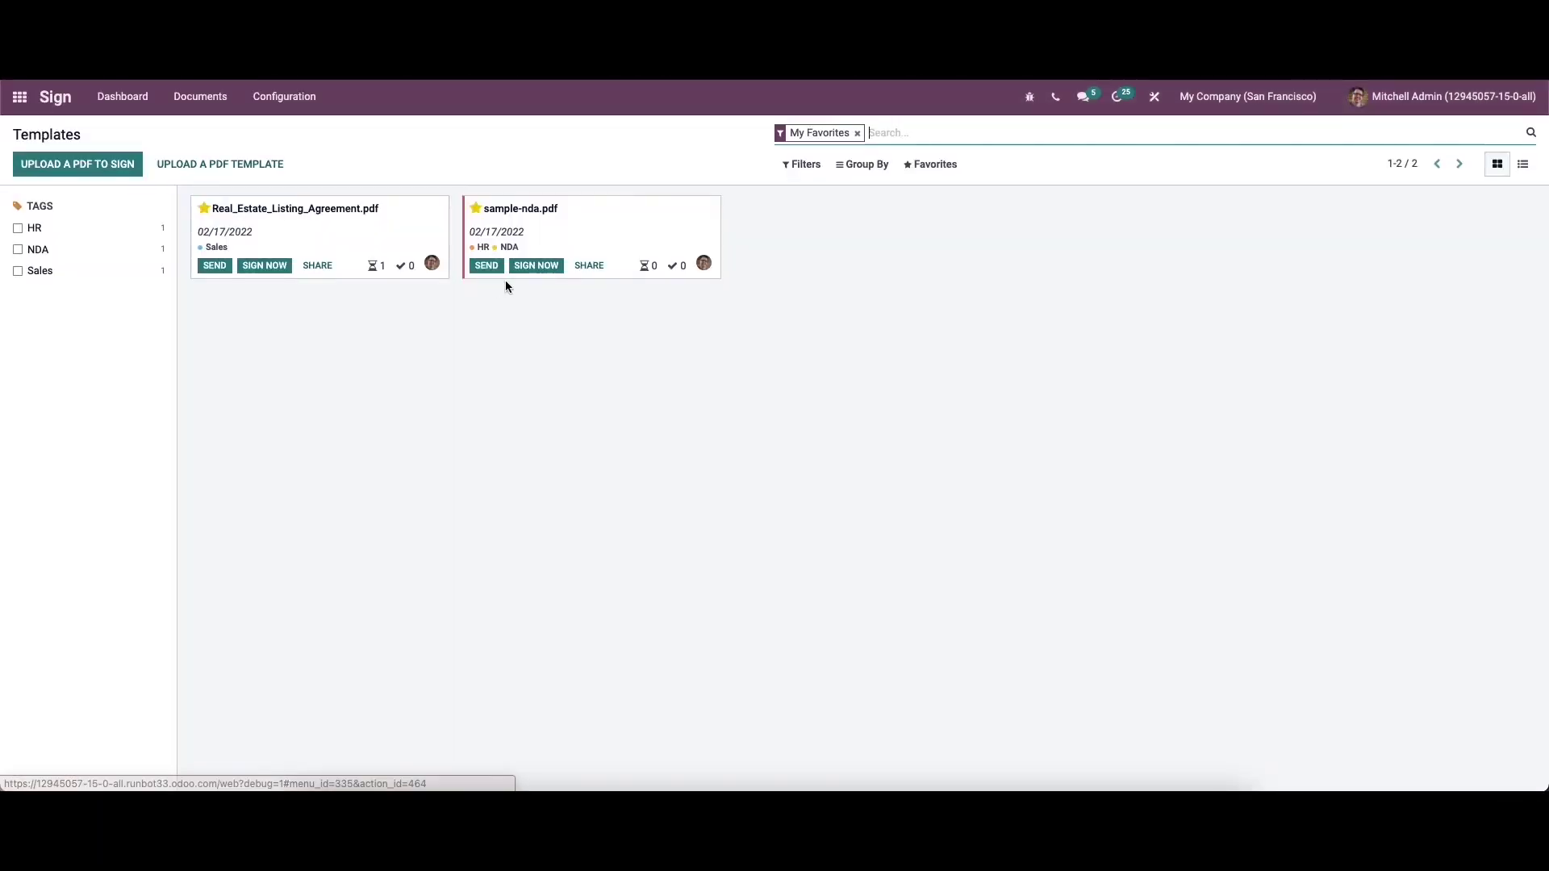
click(303, 103)
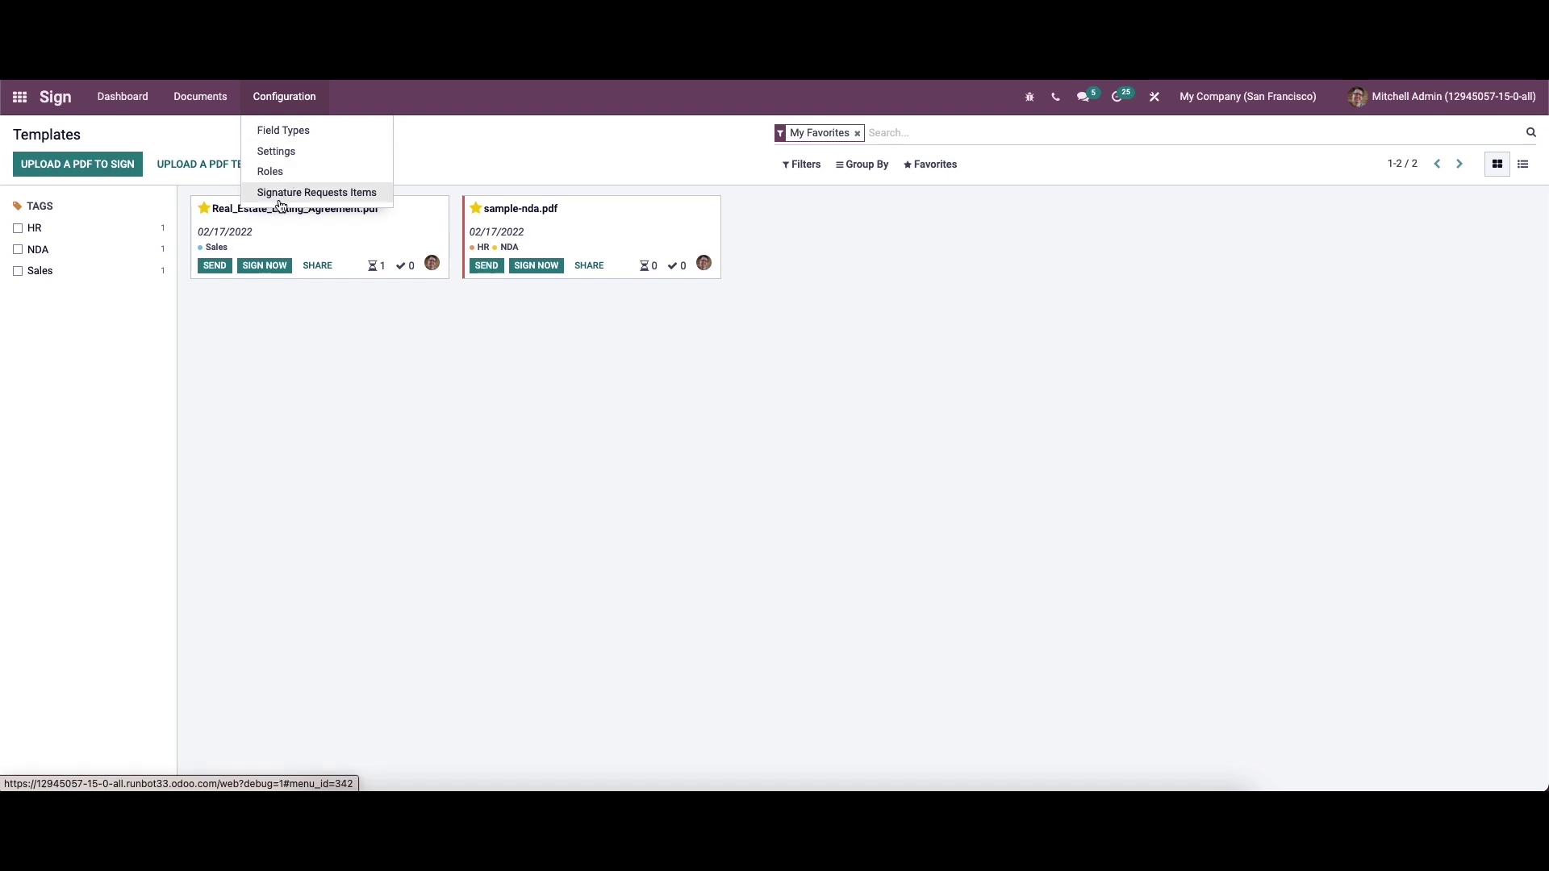
click(315, 127)
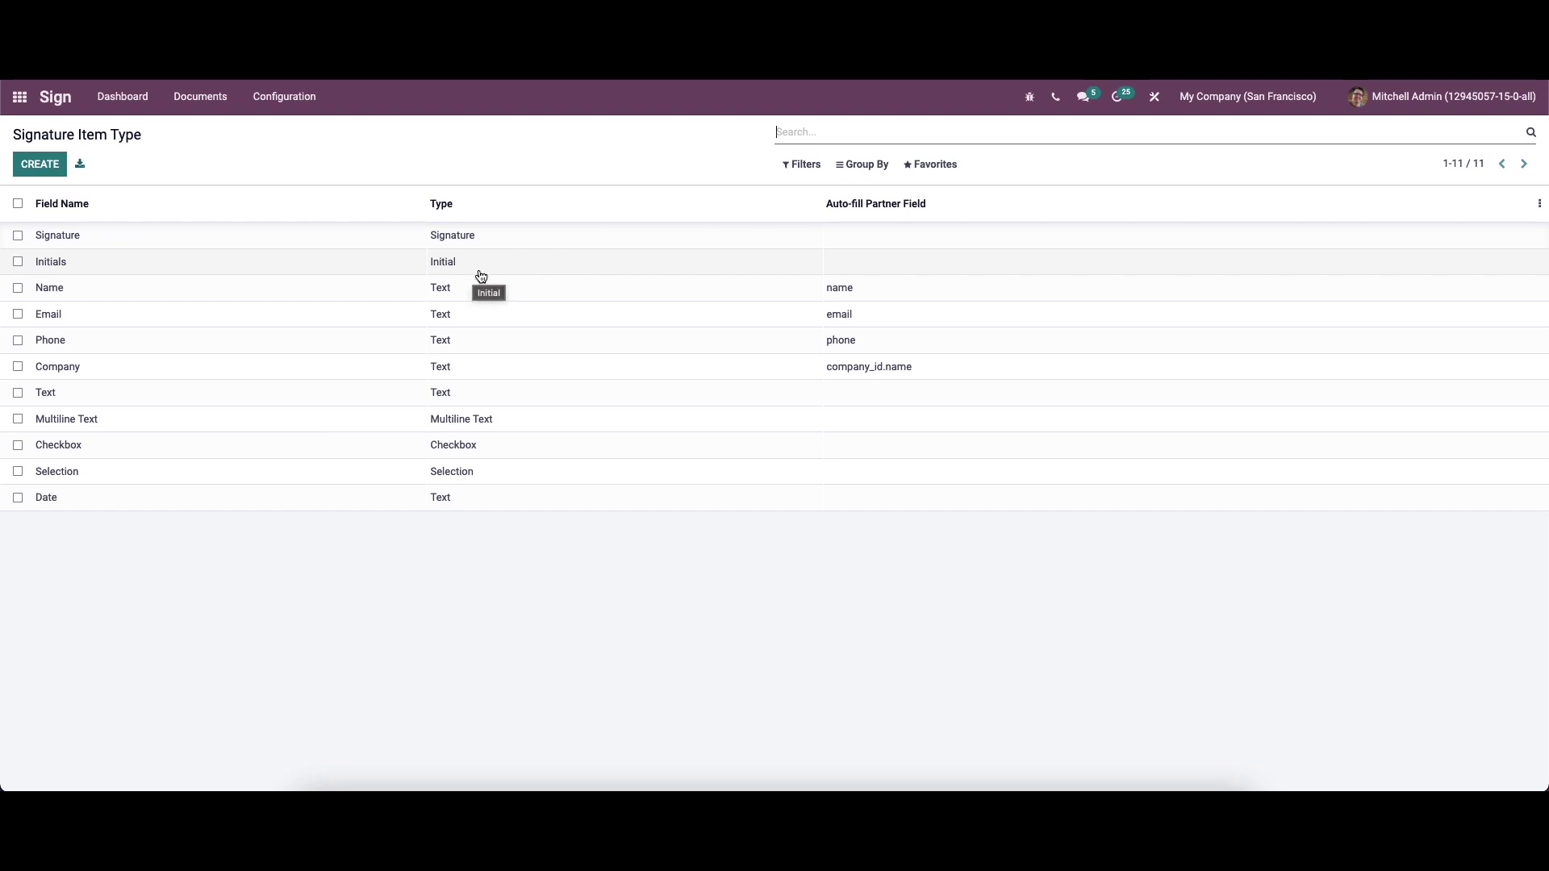
- Open the Signature field type for editing, look at its Auto-fill Partner Field, and discard back to the field types list
click(202, 237)
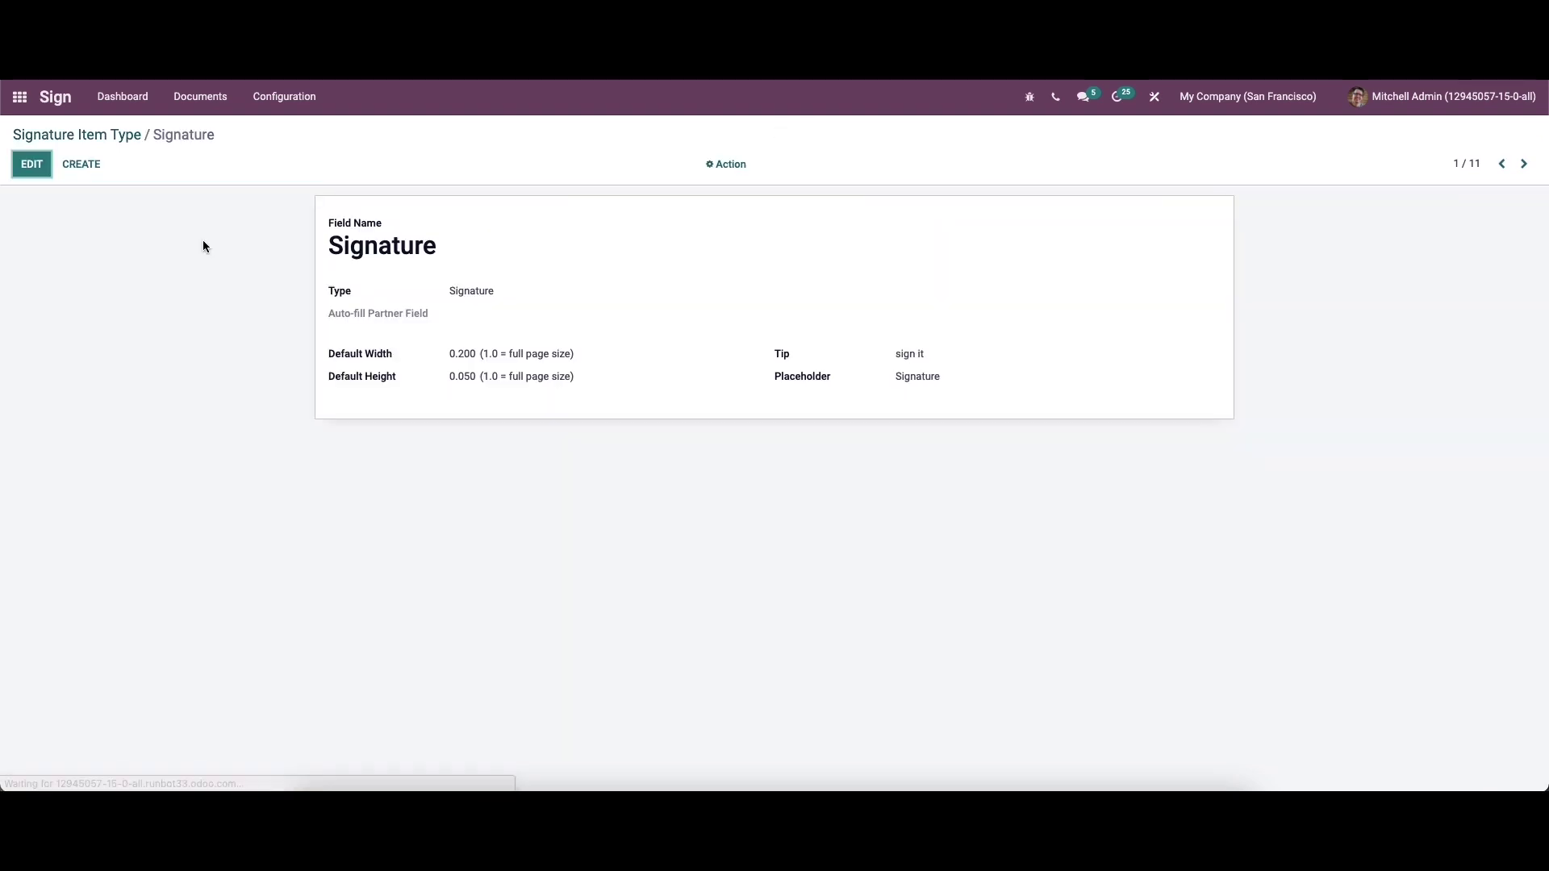
click(32, 163)
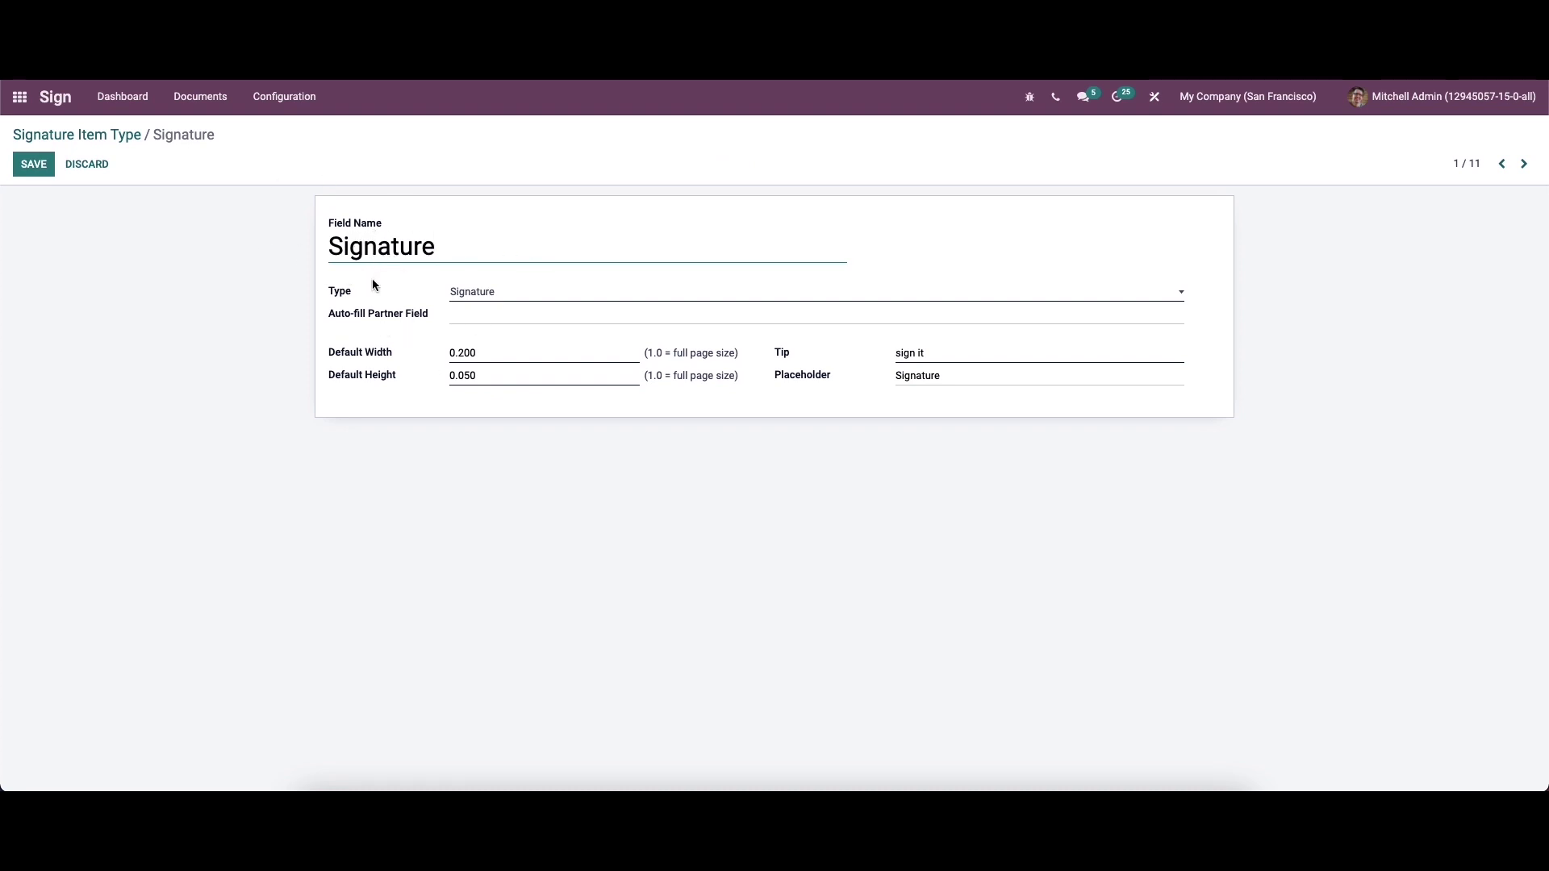
click(509, 317)
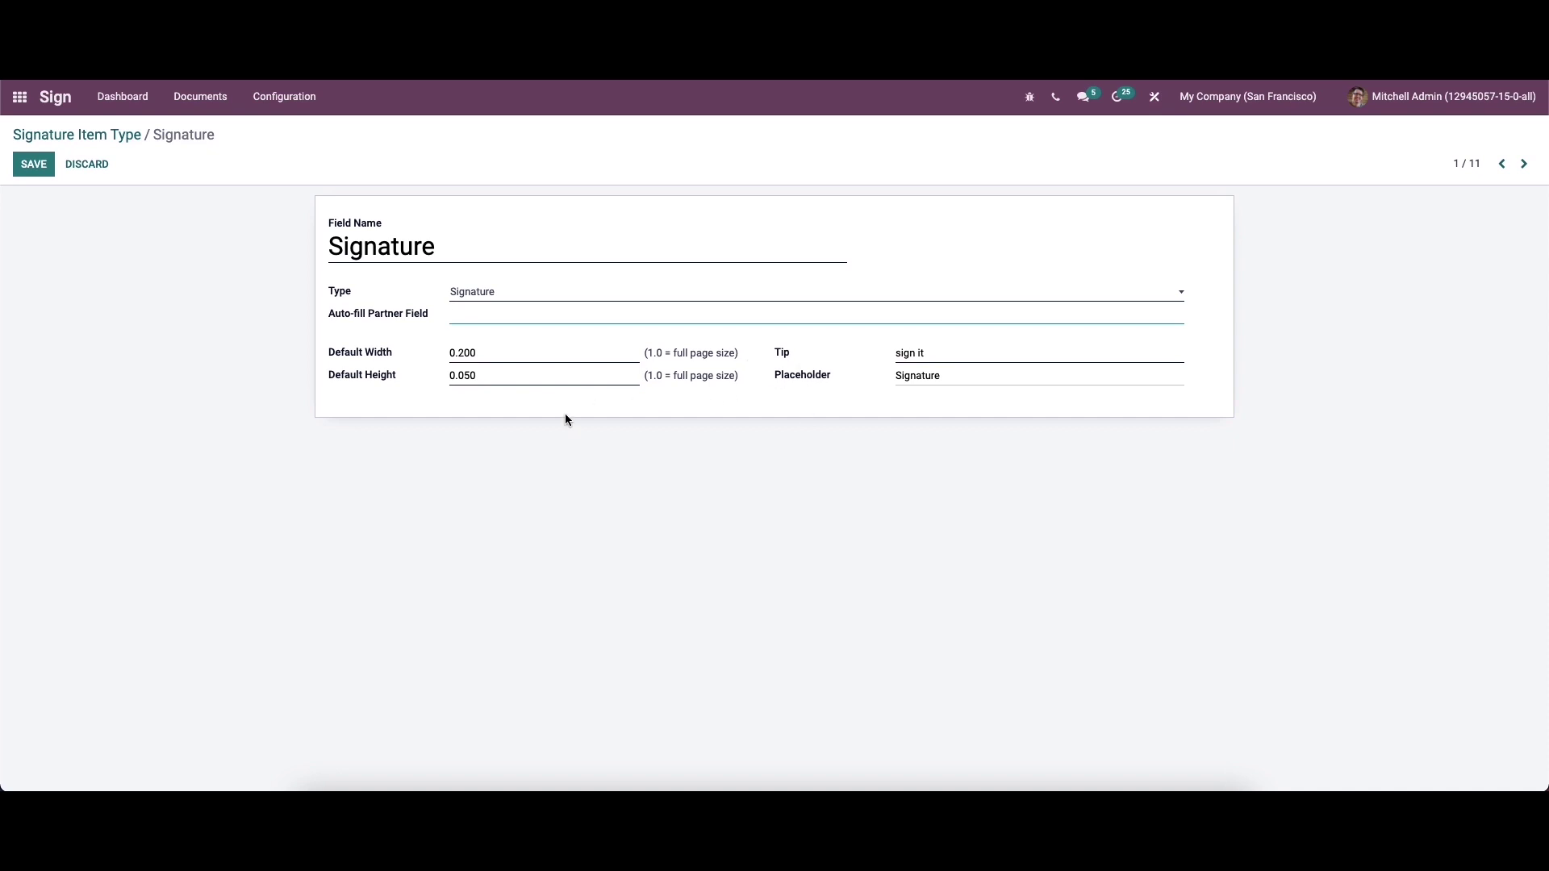
click(90, 164)
click(90, 137)
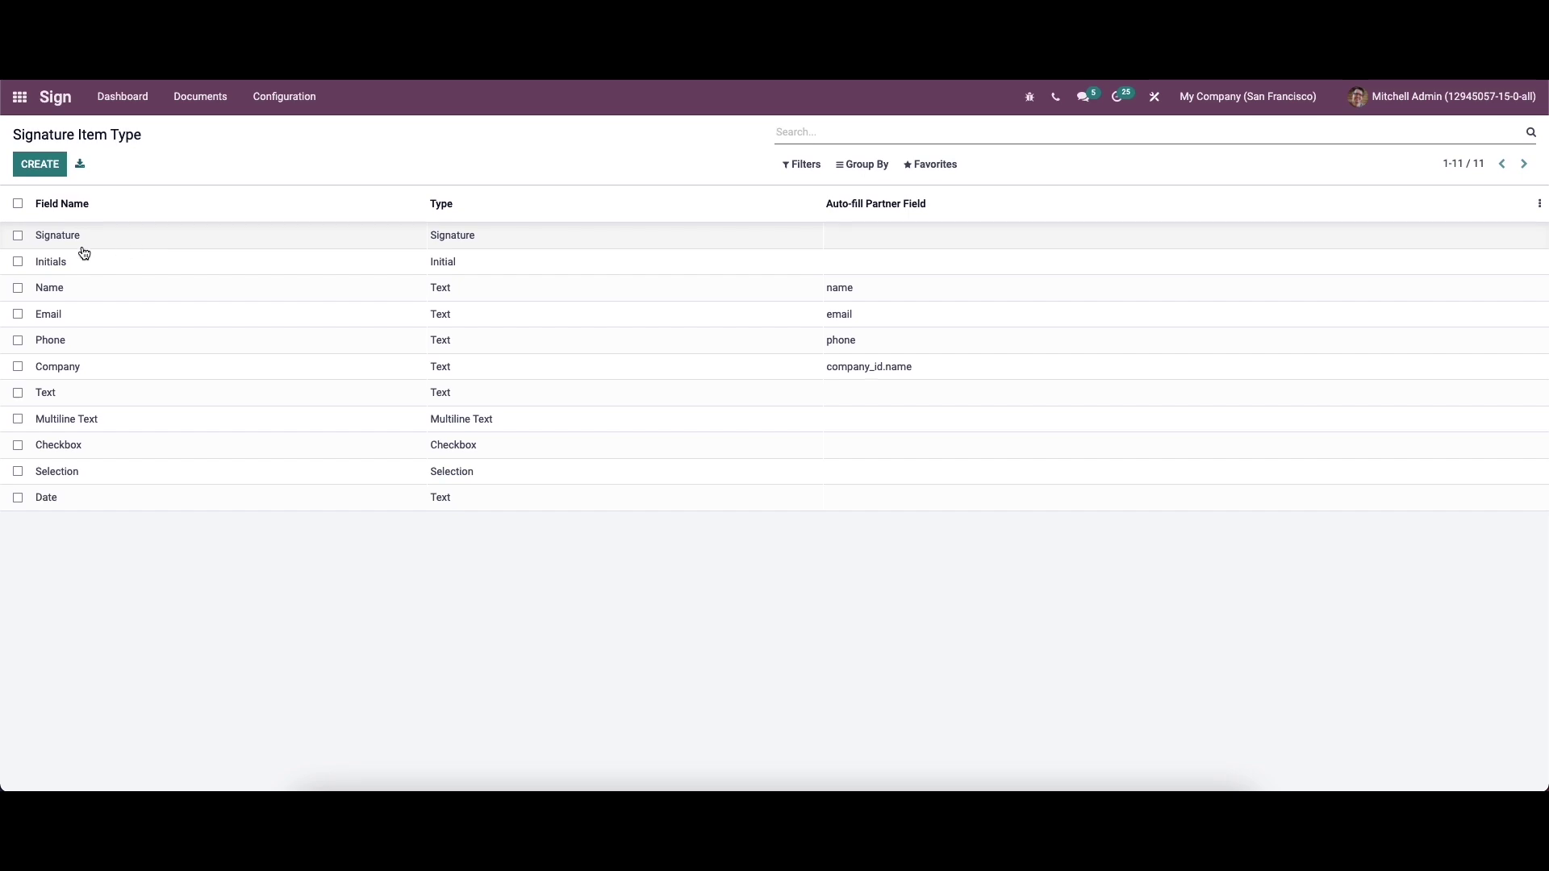
- View the signature request items, open the To Sign request for editing, discard it and return to the templates dashboard
click(283, 103)
click(307, 194)
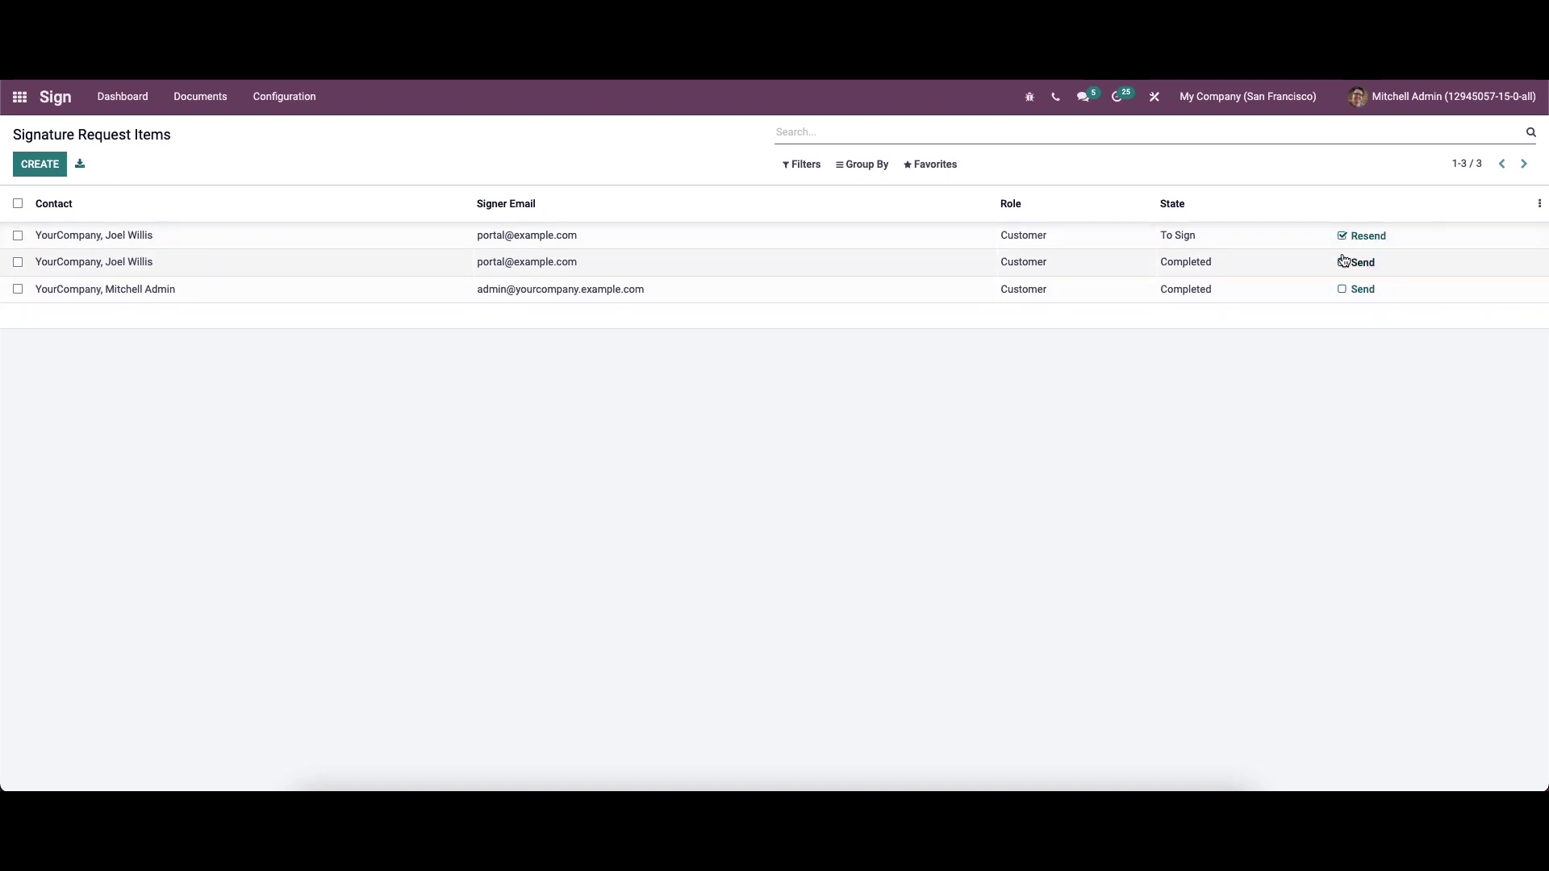
click(599, 235)
click(29, 163)
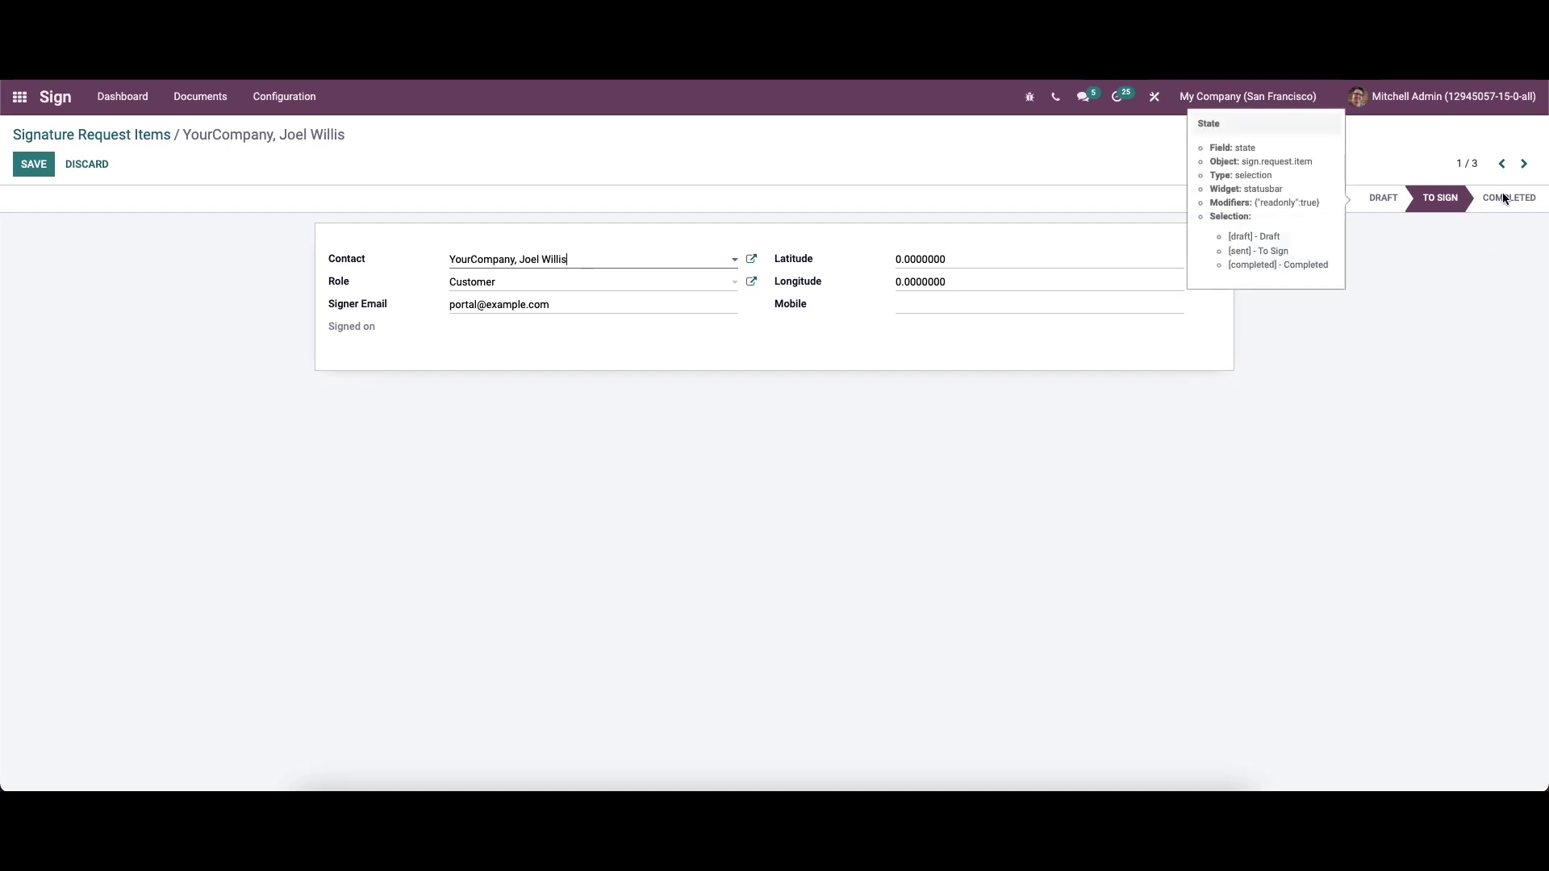
click(88, 164)
click(137, 135)
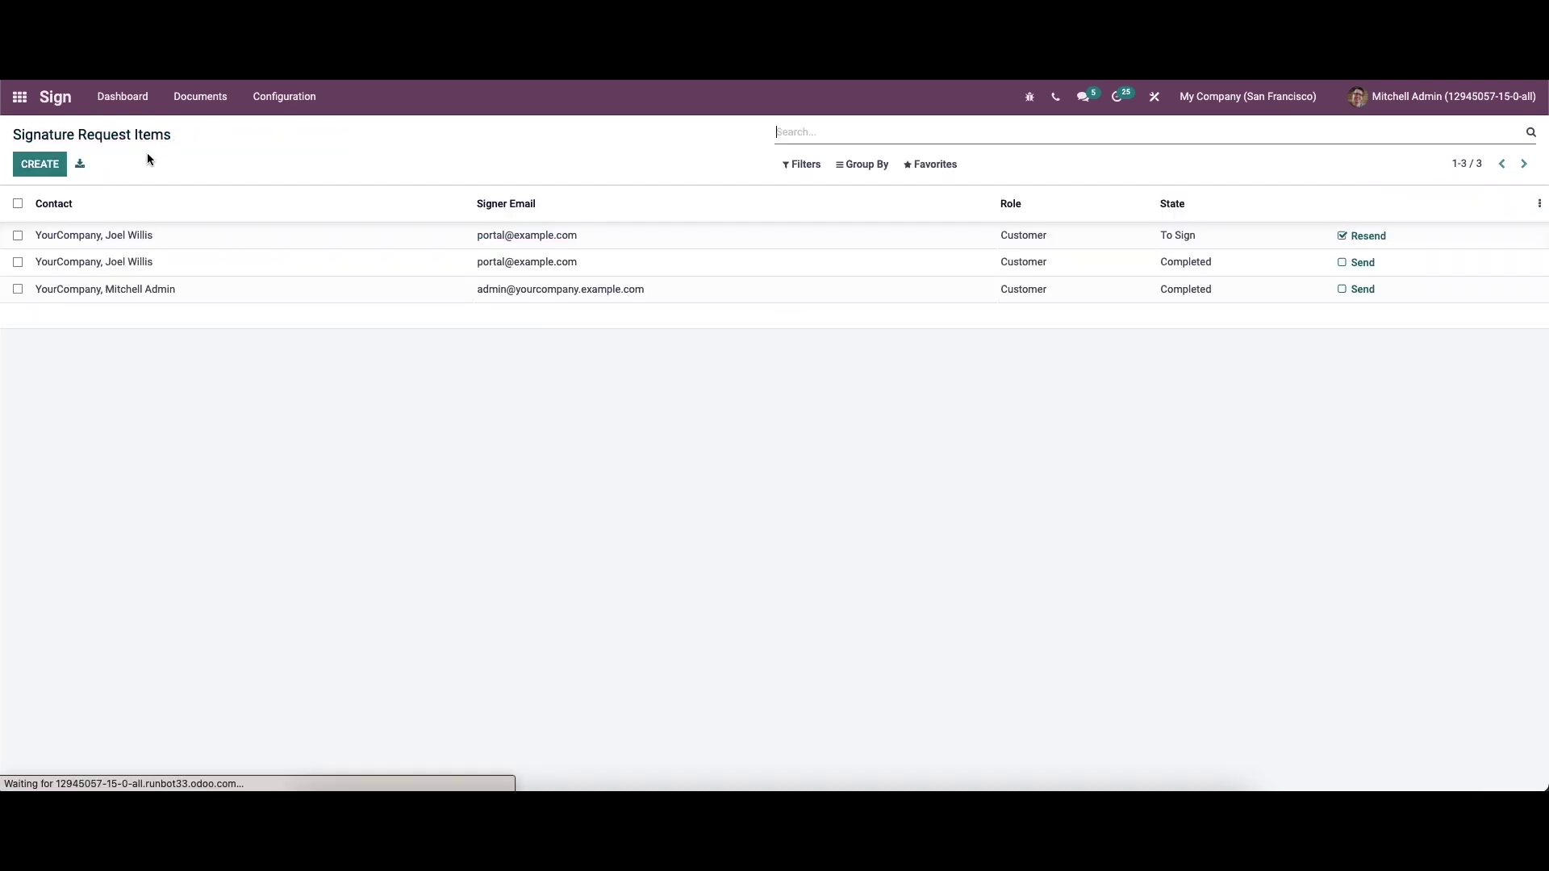
click(143, 98)
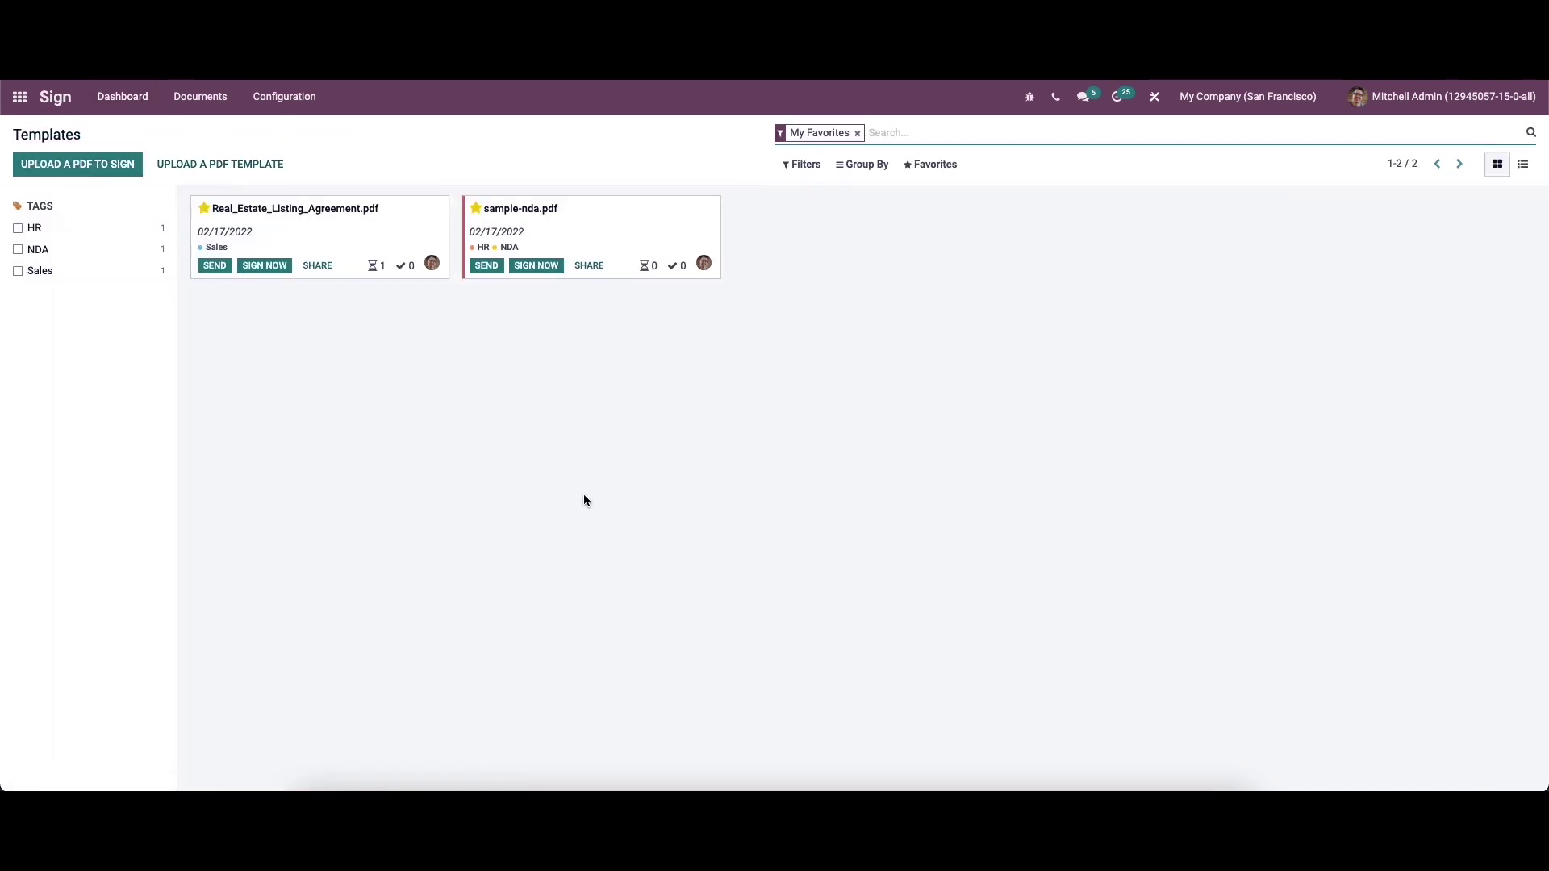